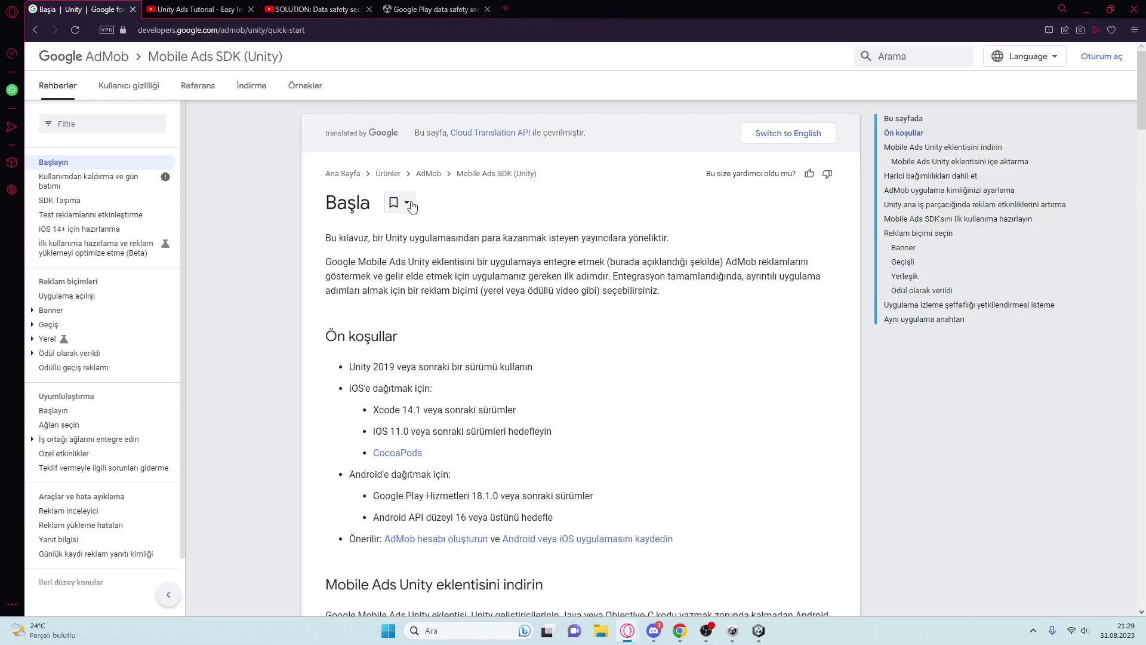
- Scroll to 'Mobile Ads Unity eklentisini indir' and open the KILAVUZU İNDİR link in a new tab
{"action": "scroll", "coordinate": [359, 221], "scroll_direction": "down", "scroll_amount": 3}
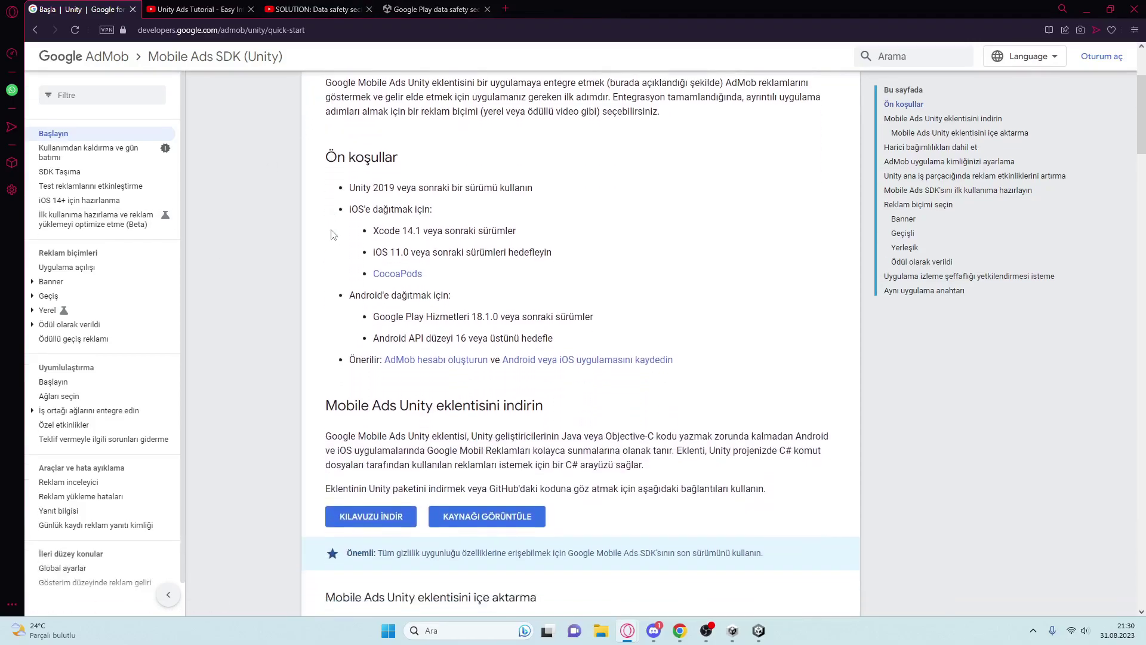
{"action": "scroll", "coordinate": [333, 234], "scroll_direction": "down", "scroll_amount": 3}
{"action": "scroll", "coordinate": [370, 274], "scroll_direction": "down", "scroll_amount": 1}
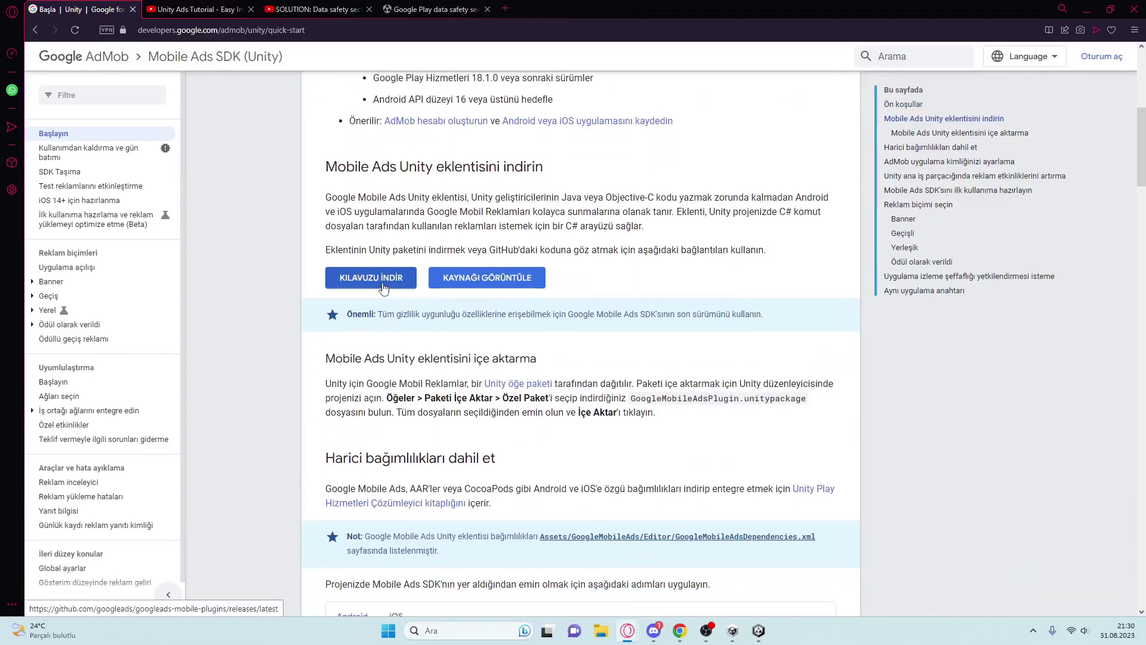
{"action": "middle_click", "coordinate": [383, 289]}
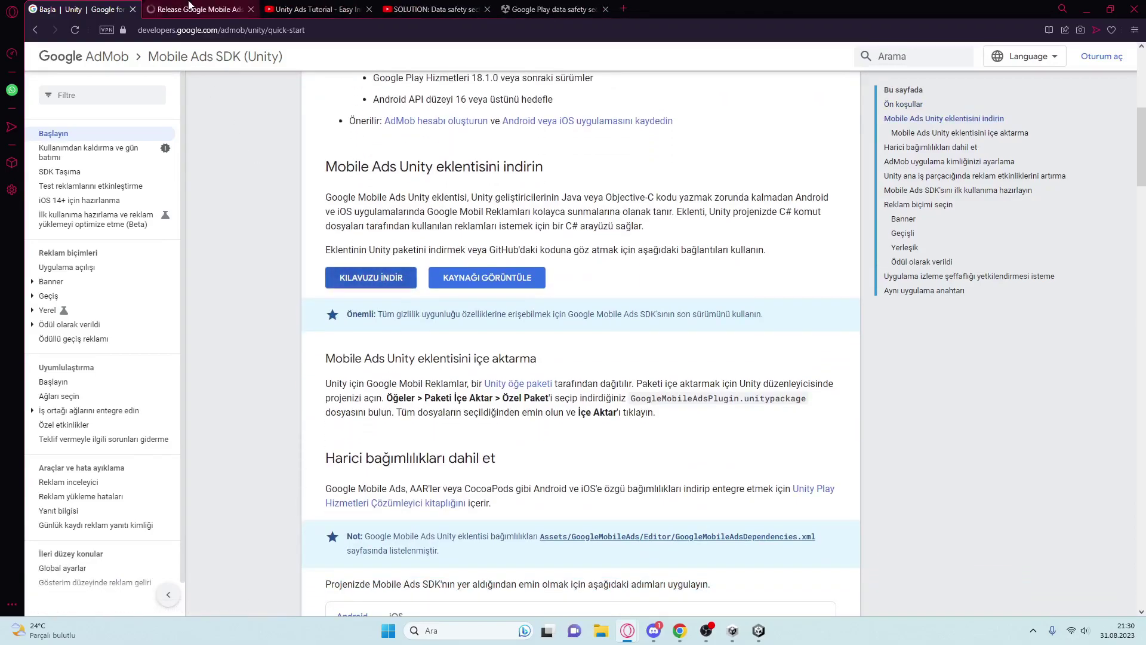
{"action": "left_click", "coordinate": [189, 7]}
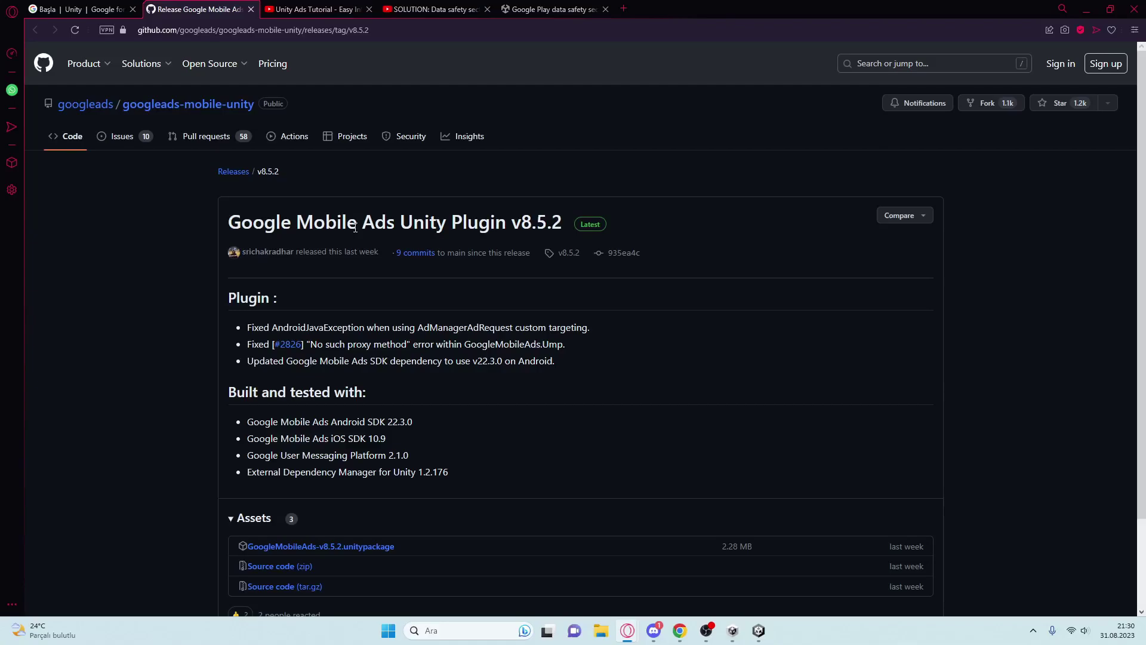
{"action": "key", "text": "ctrl+Tab"}
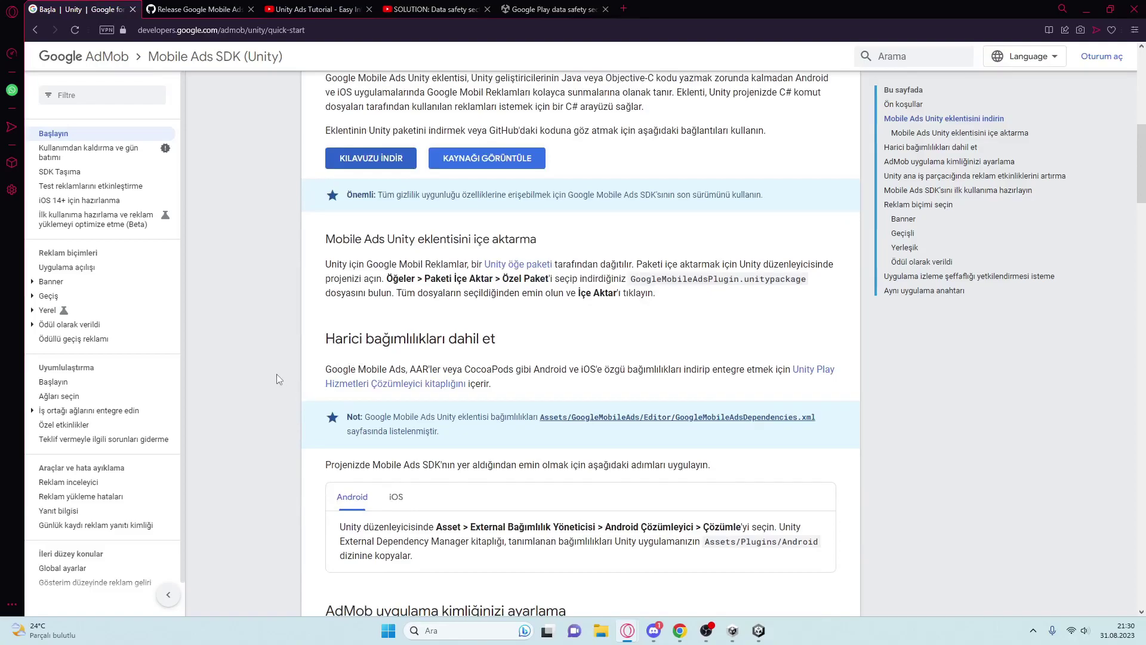
{"action": "scroll", "coordinate": [285, 372], "scroll_direction": "down", "scroll_amount": 3}
{"action": "scroll", "coordinate": [295, 375], "scroll_direction": "down", "scroll_amount": 2}
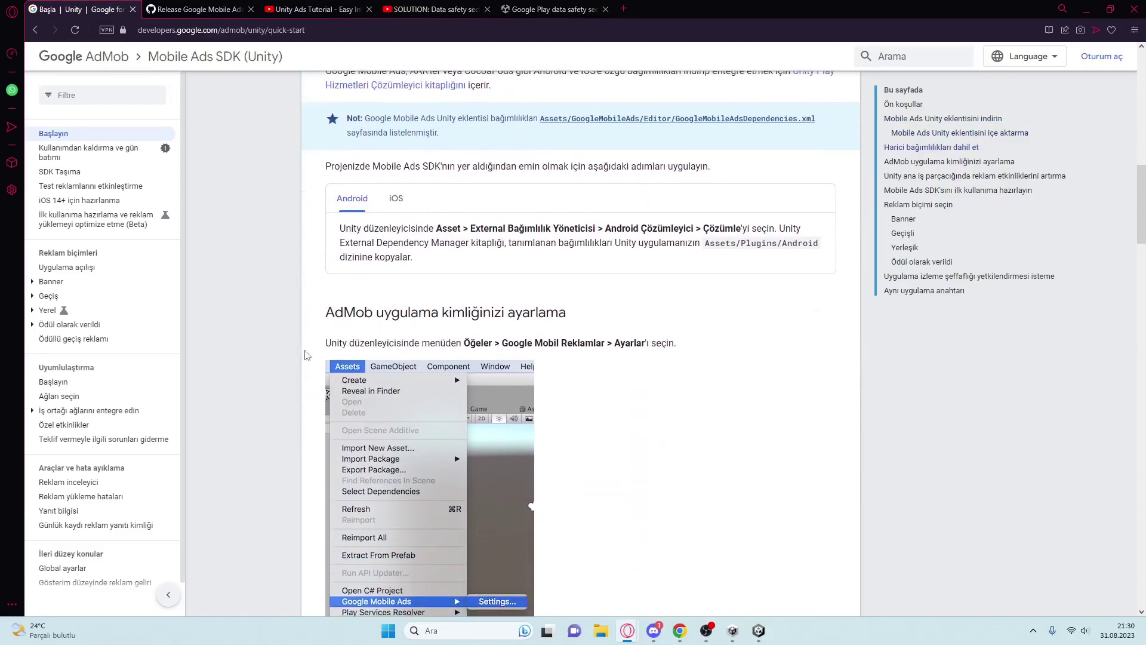
{"action": "scroll", "coordinate": [295, 374], "scroll_direction": "down", "scroll_amount": 3}
{"action": "scroll", "coordinate": [359, 406], "scroll_direction": "down", "scroll_amount": 6}
{"action": "scroll", "coordinate": [417, 436], "scroll_direction": "down", "scroll_amount": 5}
{"action": "scroll", "coordinate": [418, 436], "scroll_direction": "down", "scroll_amount": 4}
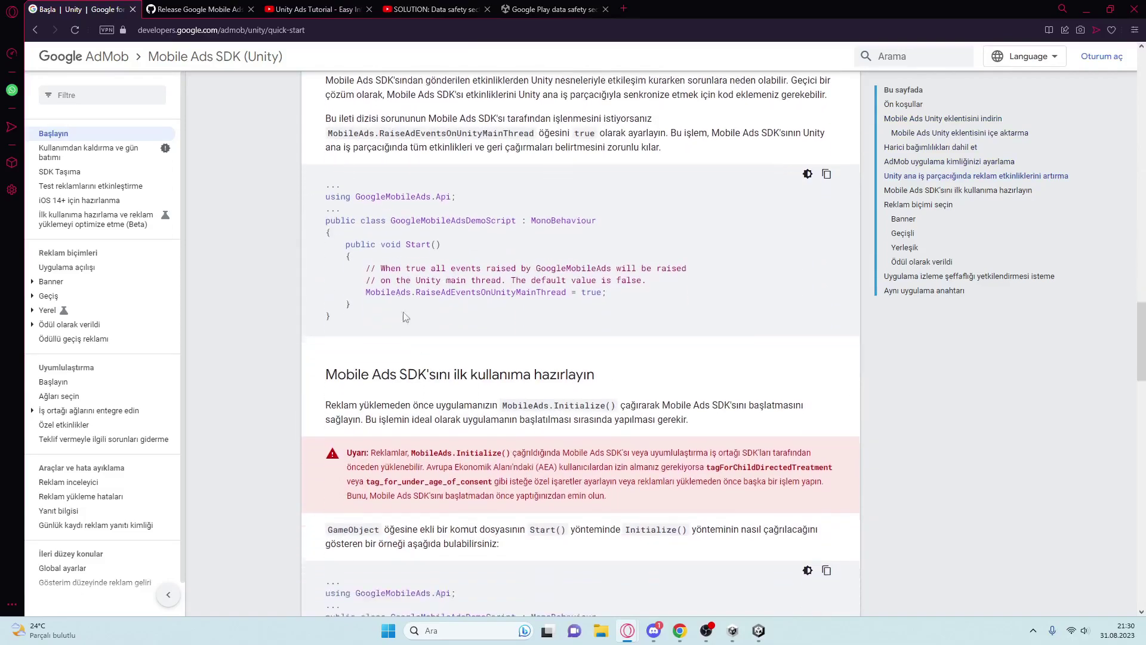
{"action": "left_click_drag", "start_coordinate": [336, 170], "coordinate": [564, 292]}
{"action": "left_click", "coordinate": [728, 261]}
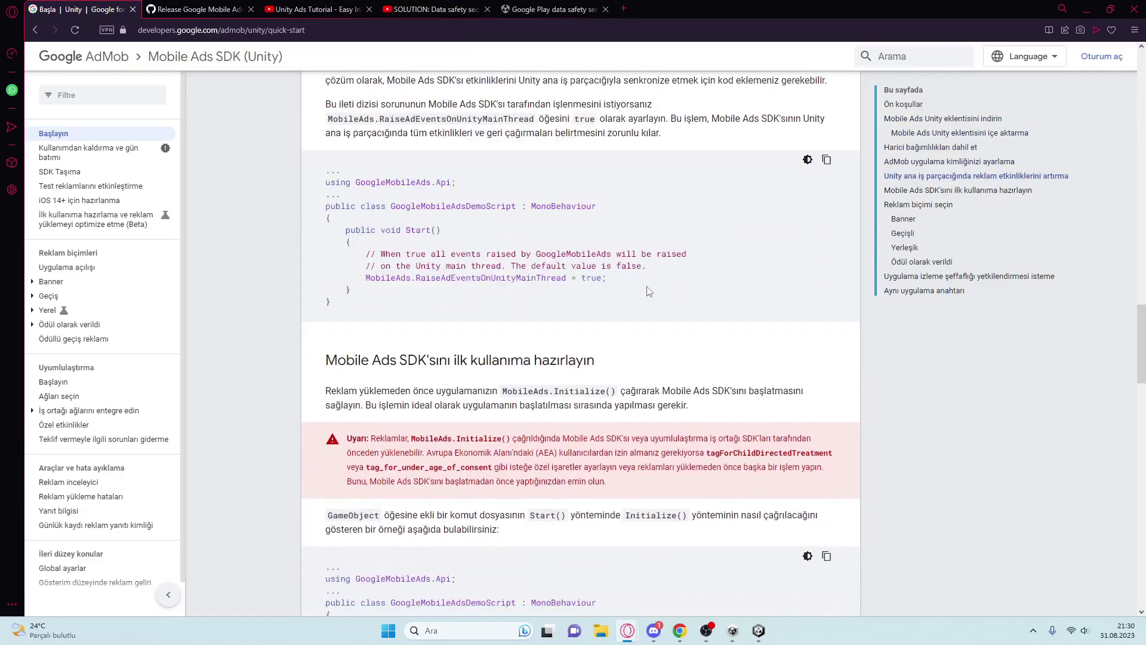
{"action": "scroll", "coordinate": [629, 299], "scroll_direction": "up", "scroll_amount": 1}
{"action": "scroll", "coordinate": [453, 382], "scroll_direction": "up", "scroll_amount": 4}
{"action": "scroll", "coordinate": [283, 470], "scroll_direction": "up", "scroll_amount": 4}
{"action": "scroll", "coordinate": [283, 469], "scroll_direction": "up", "scroll_amount": 10}
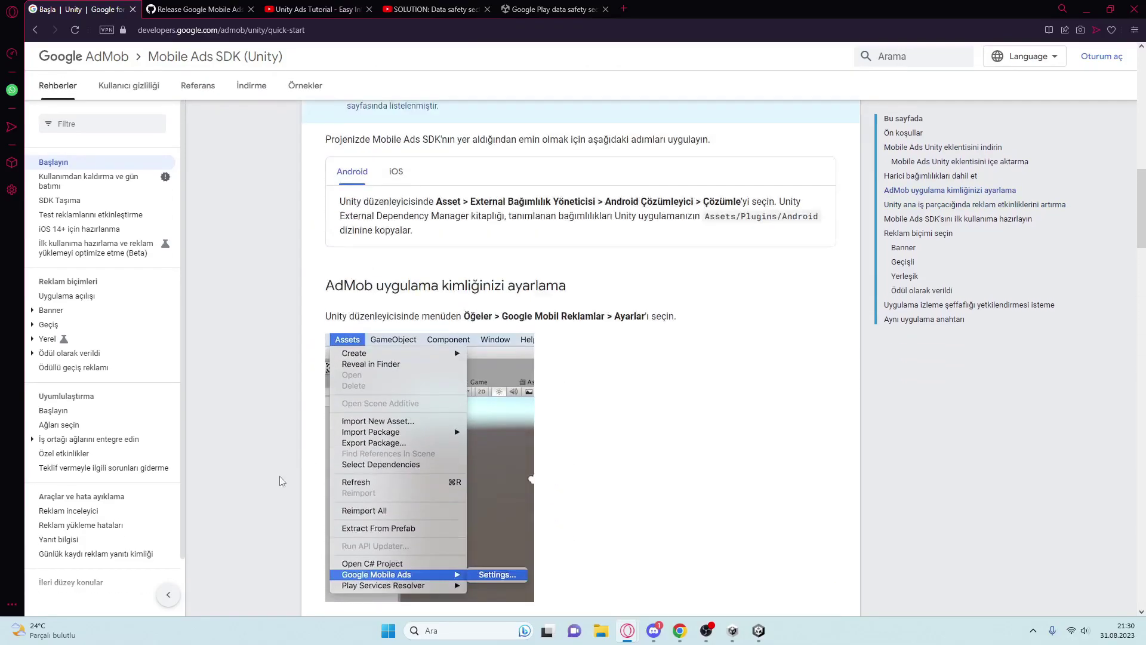
{"action": "scroll", "coordinate": [283, 469], "scroll_direction": "up", "scroll_amount": 5}
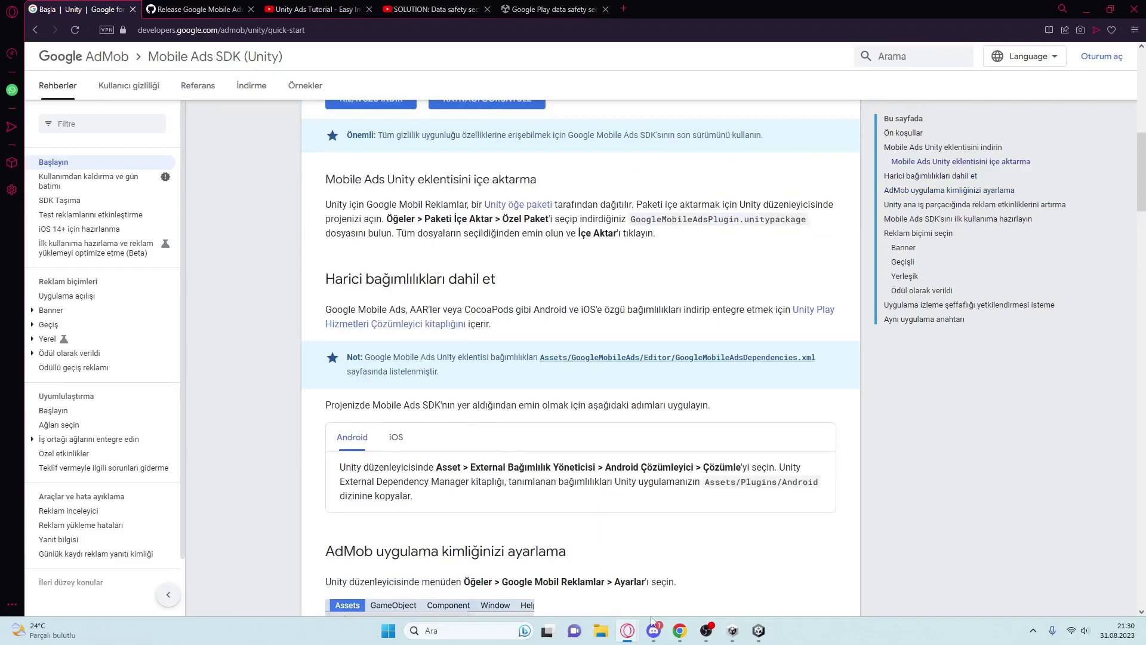
{"action": "left_click", "coordinate": [229, 6]}
{"action": "left_click", "coordinate": [36, 9]}
{"action": "scroll", "coordinate": [352, 315], "scroll_direction": "up", "scroll_amount": 2}
{"action": "scroll", "coordinate": [353, 315], "scroll_direction": "up", "scroll_amount": 4}
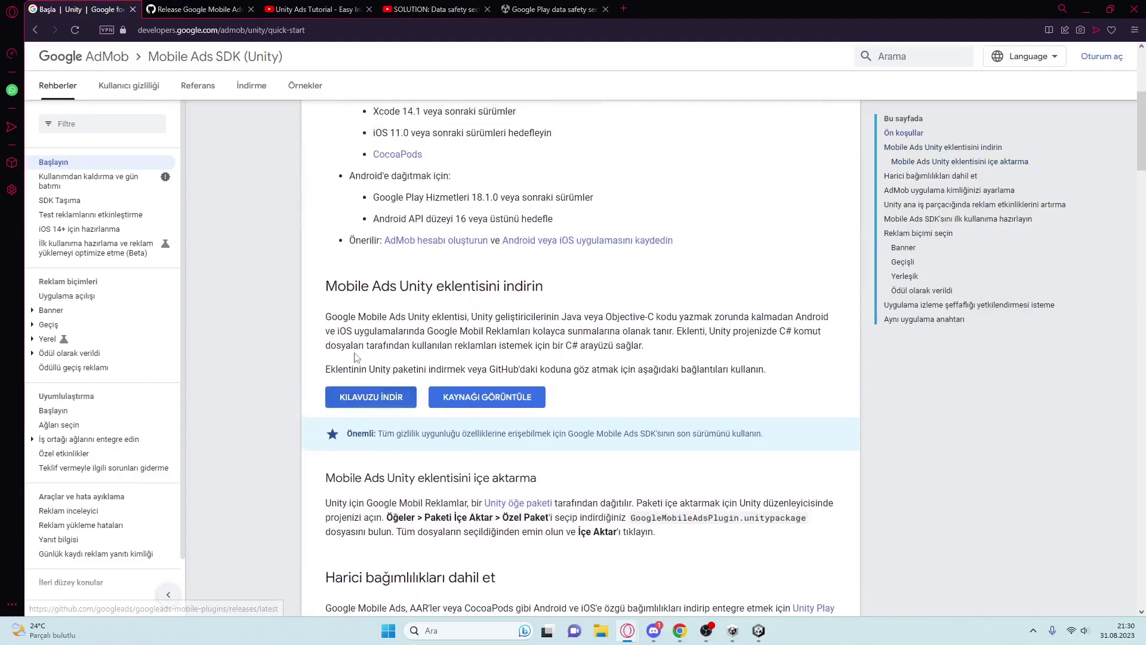
- Switch to the GitHub tab and open the full googleads-mobile-unity releases list
{"action": "left_click", "coordinate": [203, 9]}
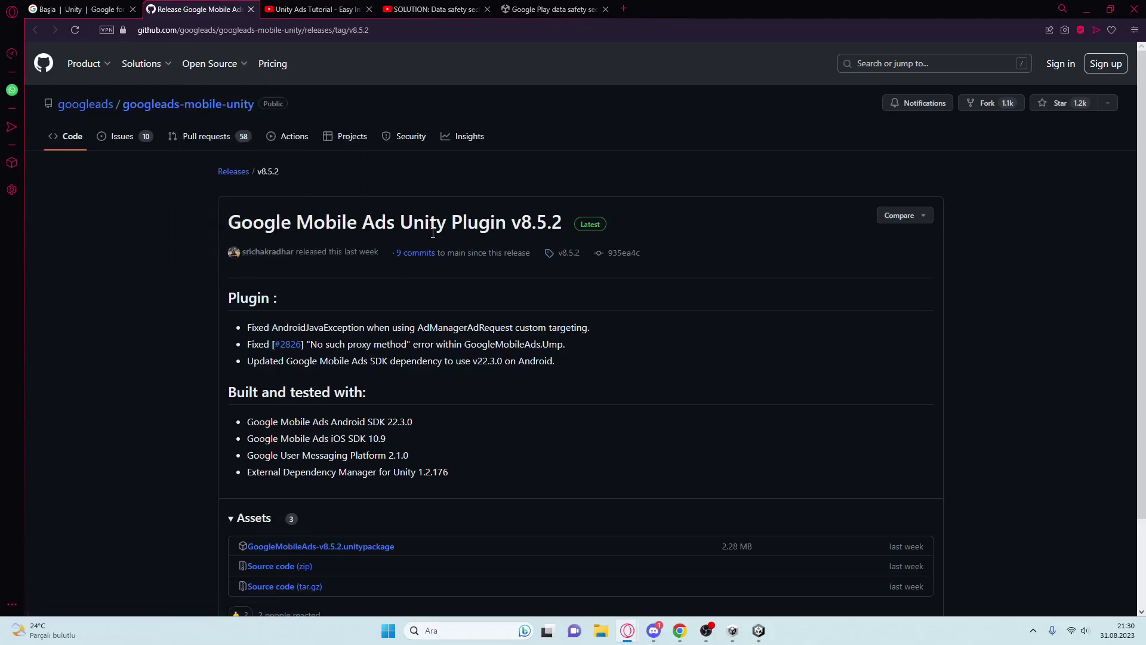
{"action": "left_click", "coordinate": [233, 174]}
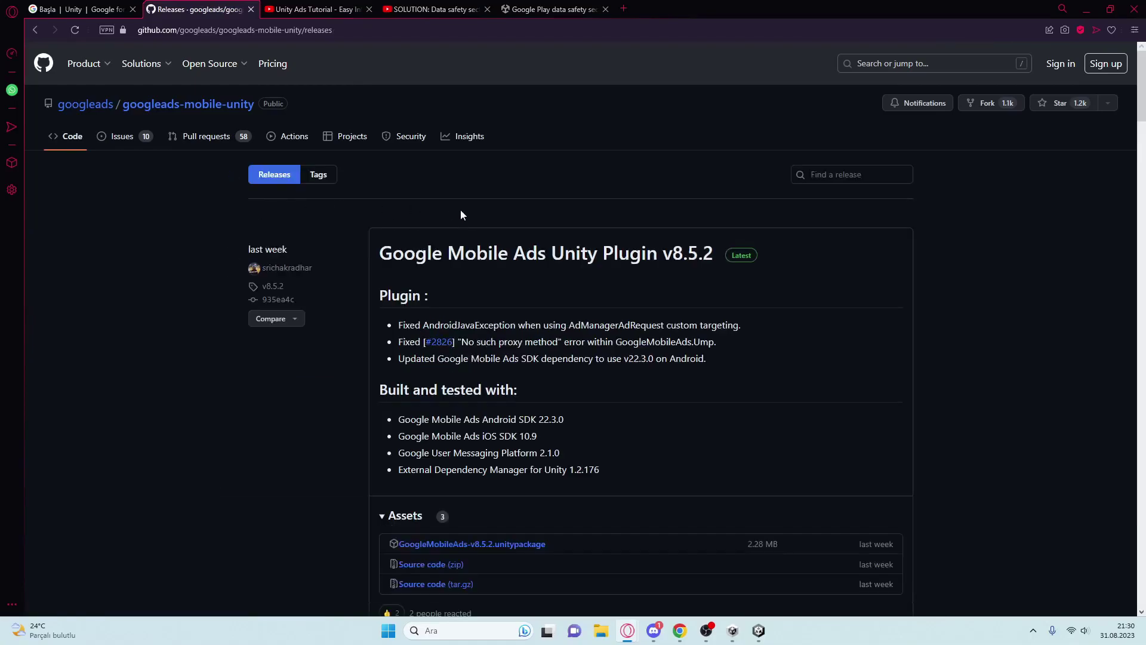
{"action": "scroll", "coordinate": [463, 224], "scroll_direction": "down", "scroll_amount": 3}
{"action": "scroll", "coordinate": [463, 225], "scroll_direction": "down", "scroll_amount": 5}
{"action": "scroll", "coordinate": [457, 250], "scroll_direction": "down", "scroll_amount": 10}
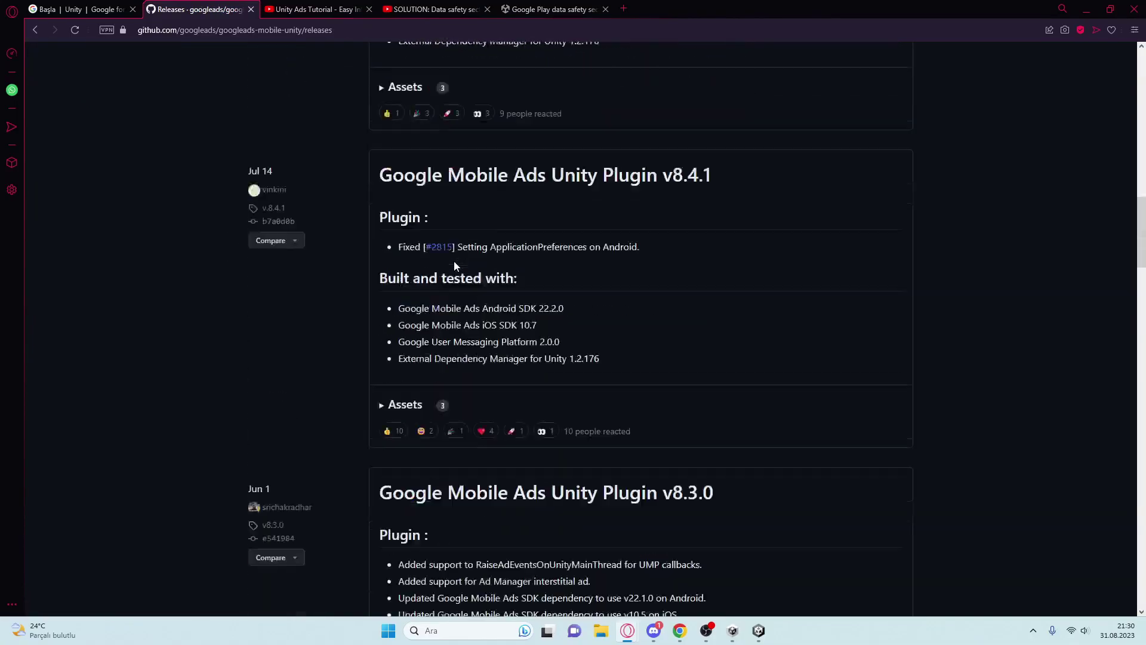
{"action": "scroll", "coordinate": [454, 260], "scroll_direction": "down", "scroll_amount": 8}
{"action": "scroll", "coordinate": [515, 300], "scroll_direction": "down", "scroll_amount": 10}
{"action": "scroll", "coordinate": [643, 340], "scroll_direction": "down", "scroll_amount": 10}
{"action": "scroll", "coordinate": [773, 427], "scroll_direction": "down", "scroll_amount": 10}
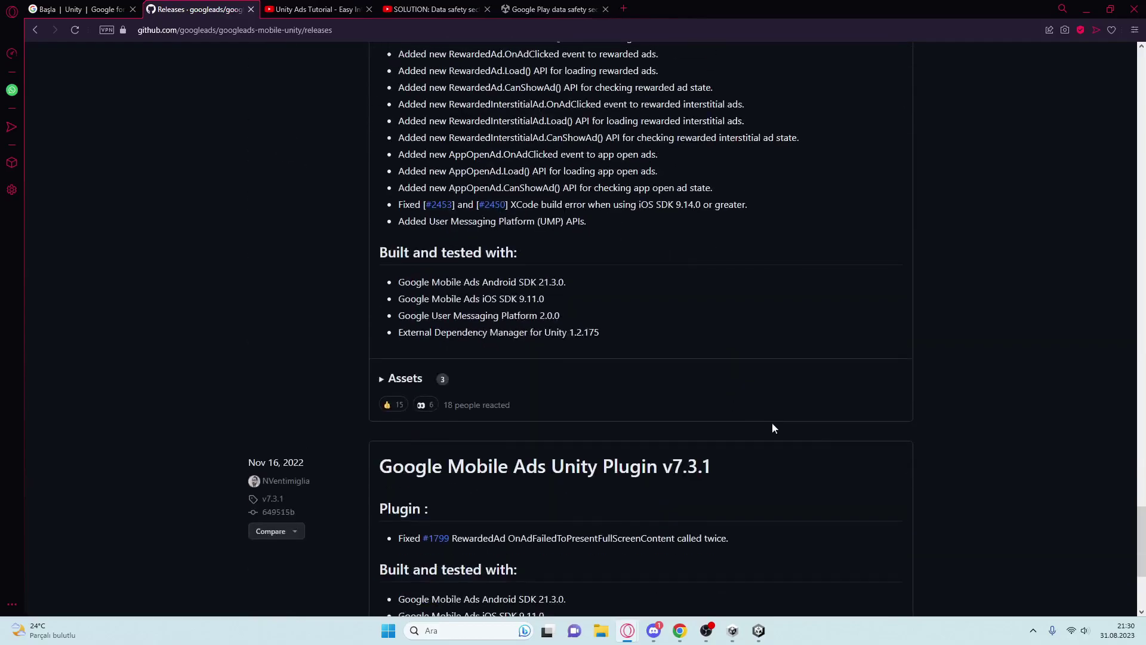
{"action": "scroll", "coordinate": [815, 451], "scroll_direction": "down", "scroll_amount": 5}
- Go to page 2 of the releases and open the v7.1.0 release
{"action": "left_click", "coordinate": [536, 507]}
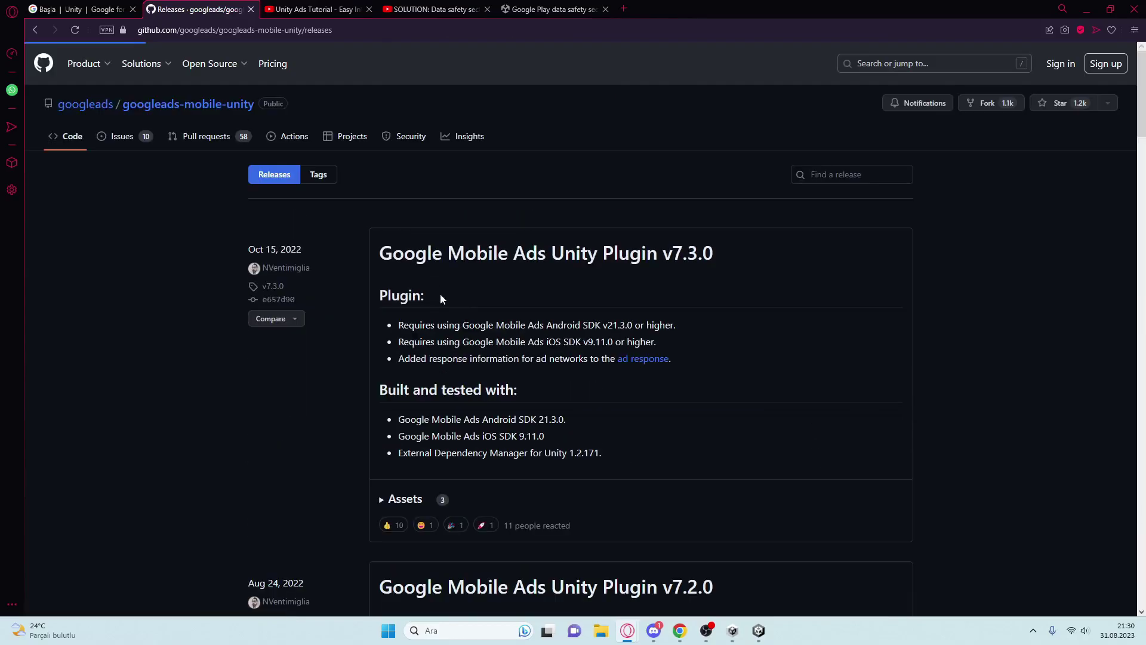
{"action": "scroll", "coordinate": [442, 299], "scroll_direction": "down", "scroll_amount": 4}
{"action": "scroll", "coordinate": [405, 280], "scroll_direction": "down", "scroll_amount": 3}
{"action": "scroll", "coordinate": [403, 278], "scroll_direction": "down", "scroll_amount": 5}
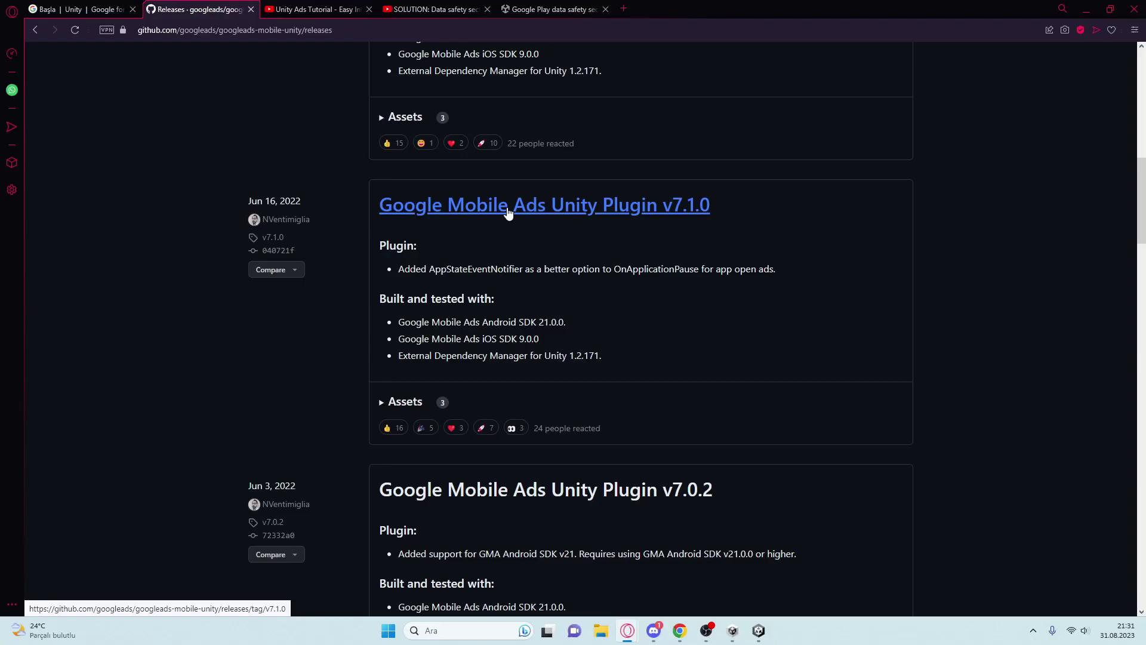
{"action": "left_click", "coordinate": [508, 213]}
- Switch to Unity and browse the Assets and Scripts folders in the Project window
{"action": "key", "text": "alt+Tab"}
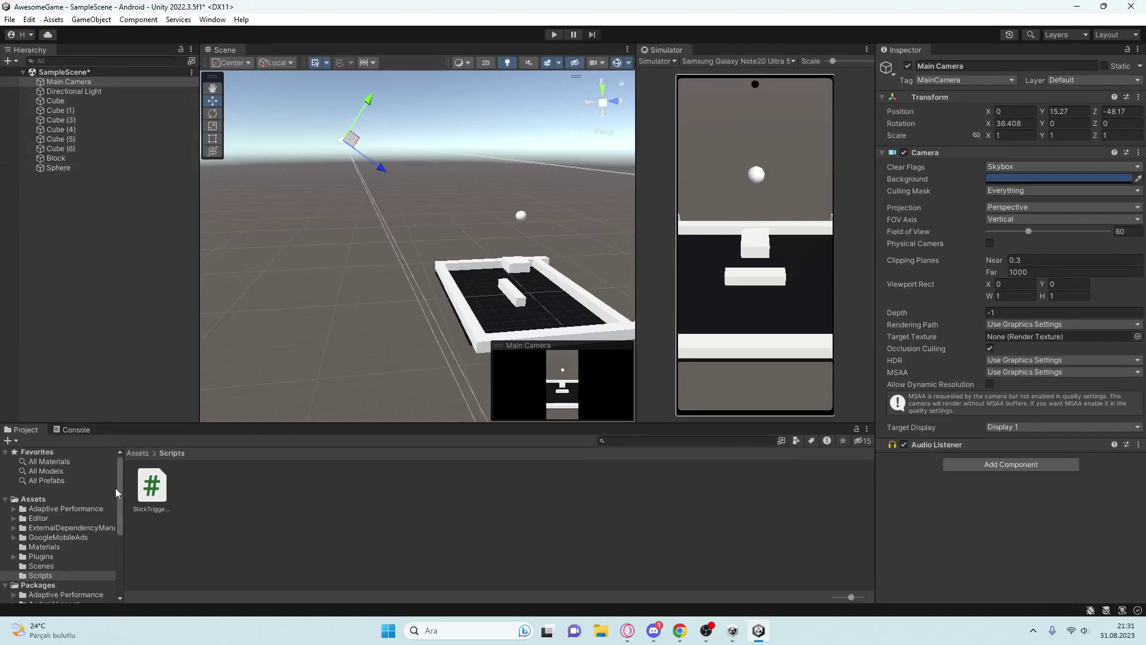
{"action": "left_click", "coordinate": [140, 454]}
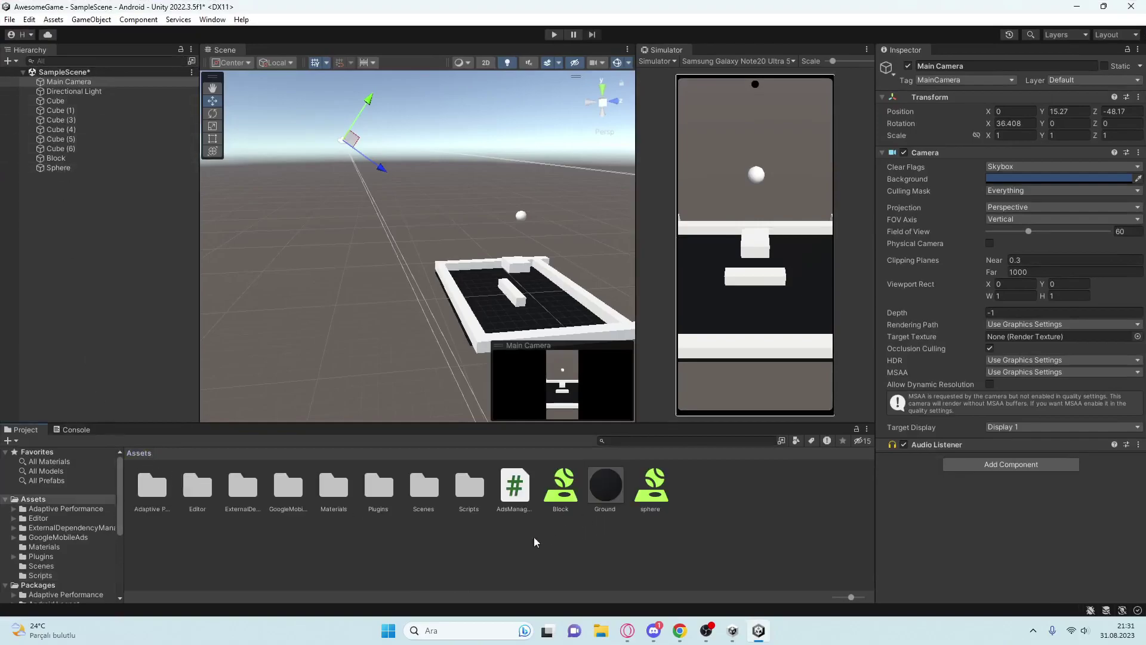
{"action": "double_click", "coordinate": [470, 487]}
{"action": "left_click", "coordinate": [138, 453]}
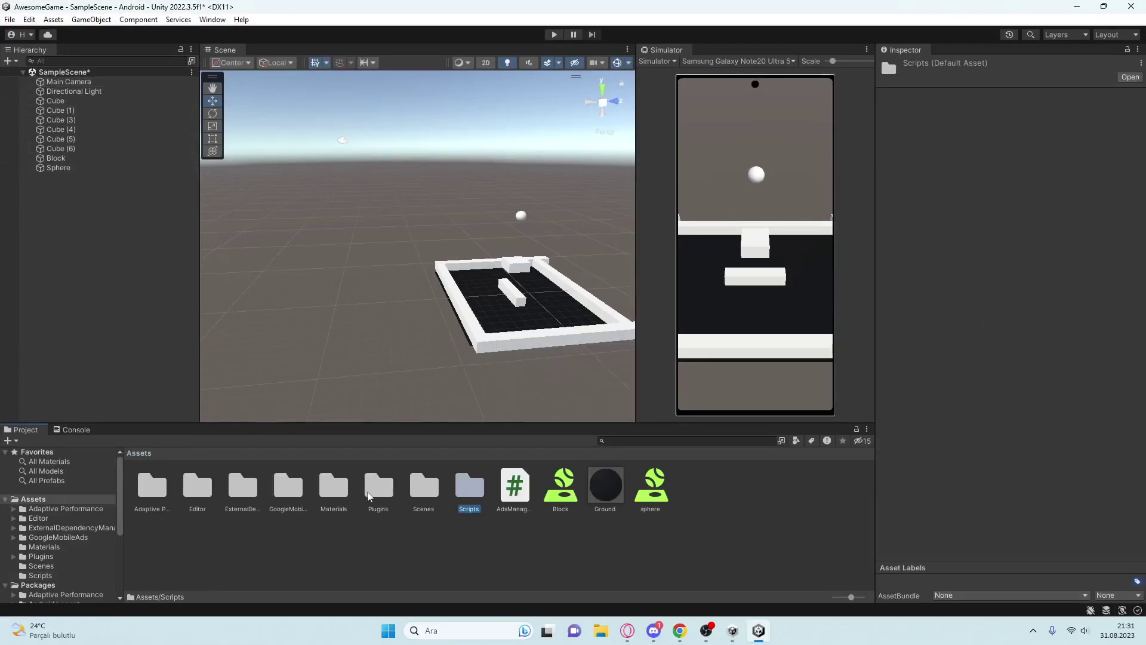
- Inspect the Sphere's Rigidbody Mass, deselect it, and return to the browser
{"action": "left_click", "coordinate": [77, 168]}
{"action": "scroll", "coordinate": [1020, 418], "scroll_direction": "down", "scroll_amount": 3}
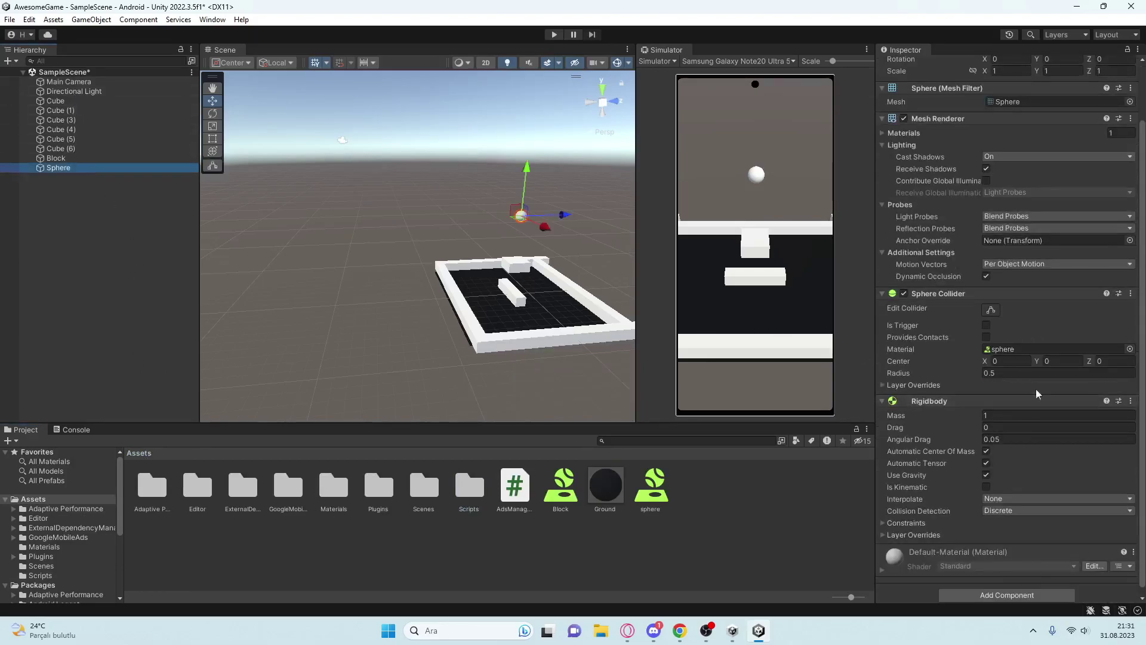
{"action": "left_click", "coordinate": [1021, 408]}
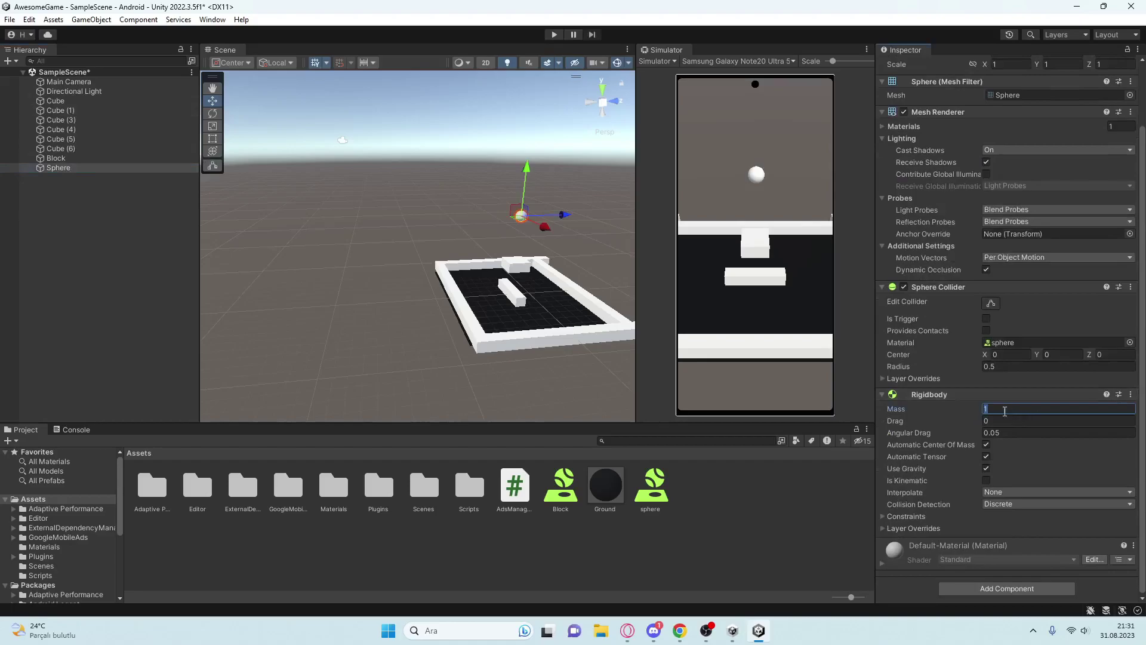
{"action": "left_click", "coordinate": [279, 204]}
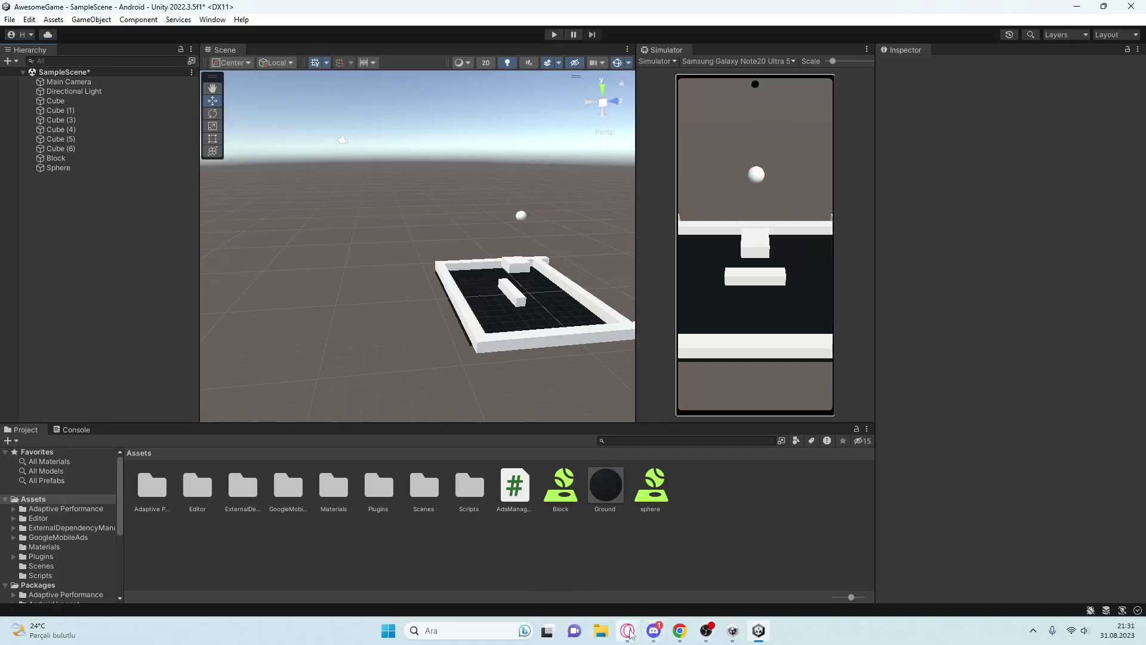
{"action": "mouse_move", "coordinate": [627, 631]}
{"action": "left_click", "coordinate": [663, 587]}
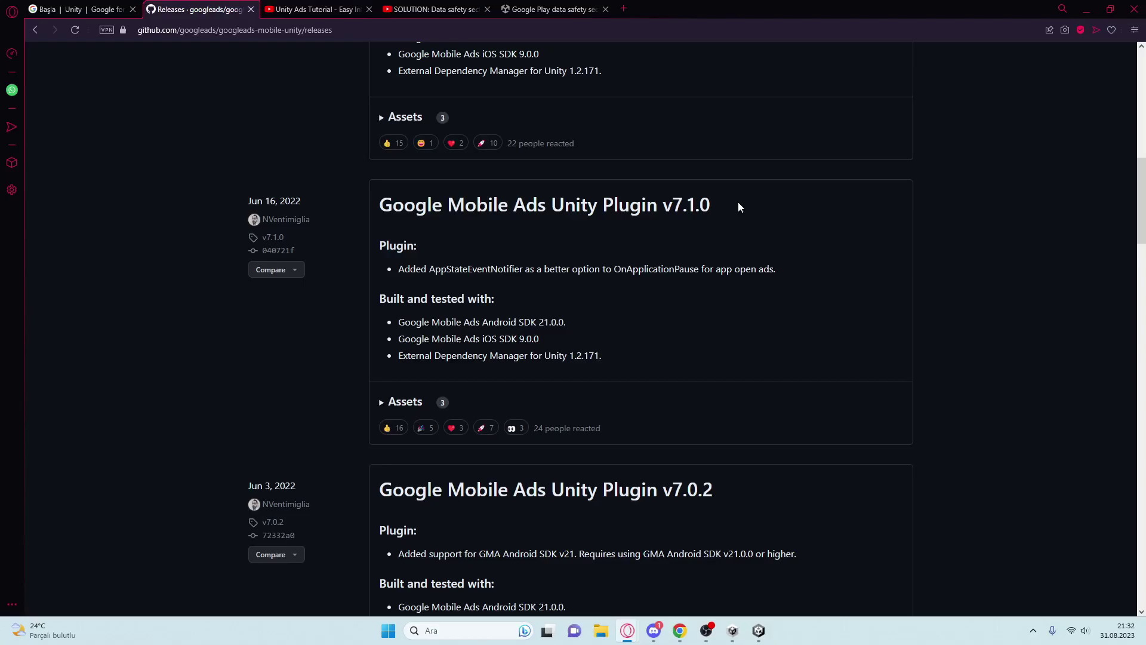
{"action": "scroll", "coordinate": [647, 293], "scroll_direction": "up", "scroll_amount": 5}
{"action": "scroll", "coordinate": [639, 277], "scroll_direction": "down", "scroll_amount": 5}
- Seek the Unity Ads tutorial video to the editor footage and pause it at 2:36
{"action": "left_click", "coordinate": [317, 9]}
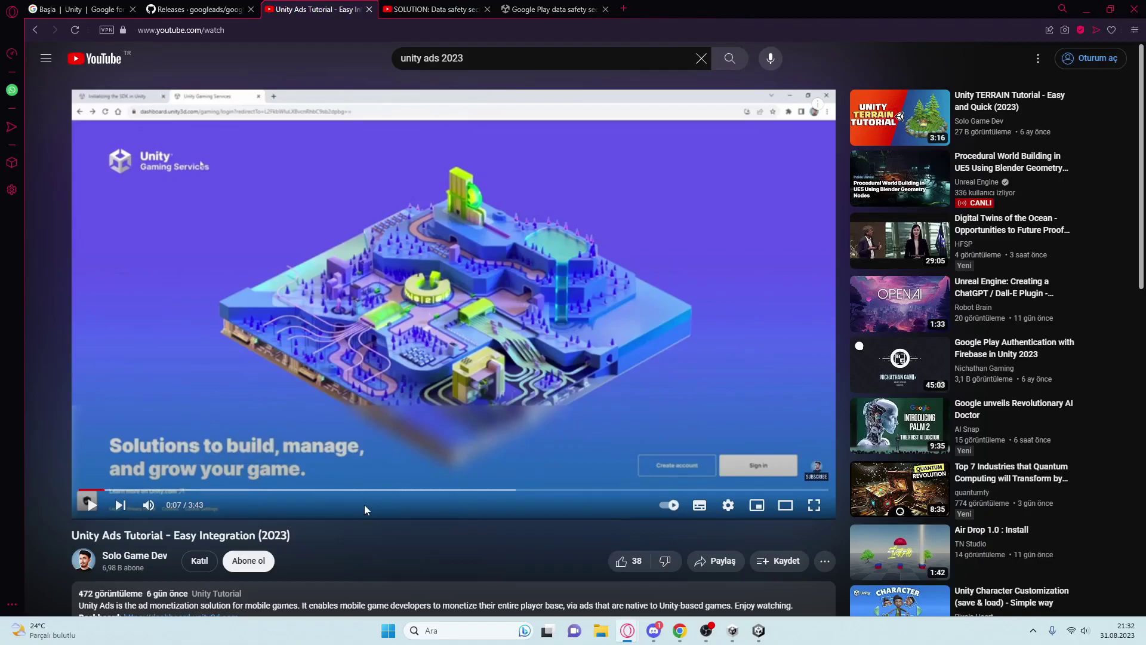
{"action": "scroll", "coordinate": [158, 508], "scroll_direction": "down", "scroll_amount": 1}
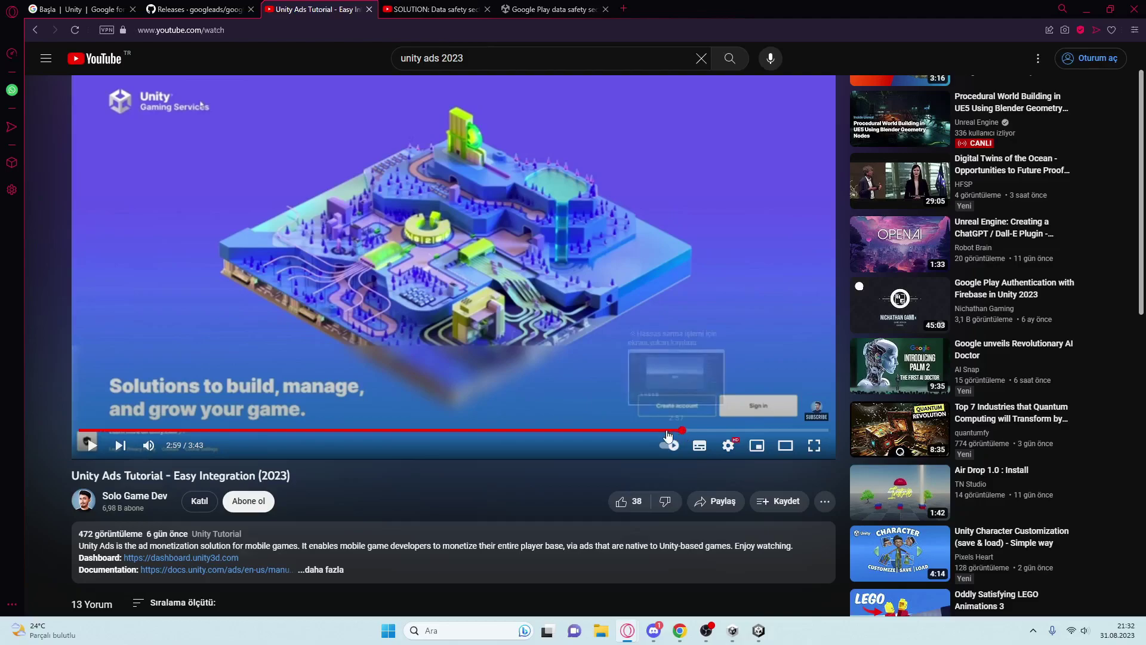
{"action": "left_click", "coordinate": [682, 430]}
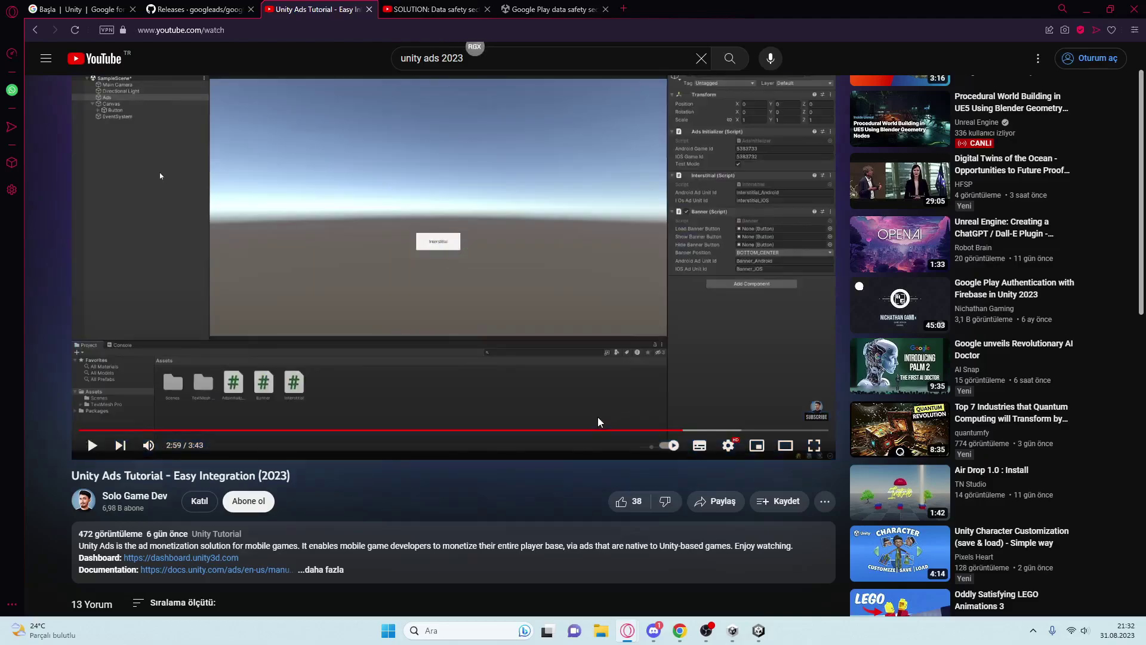
{"action": "key", "text": "l"}
{"action": "key", "text": "l"}
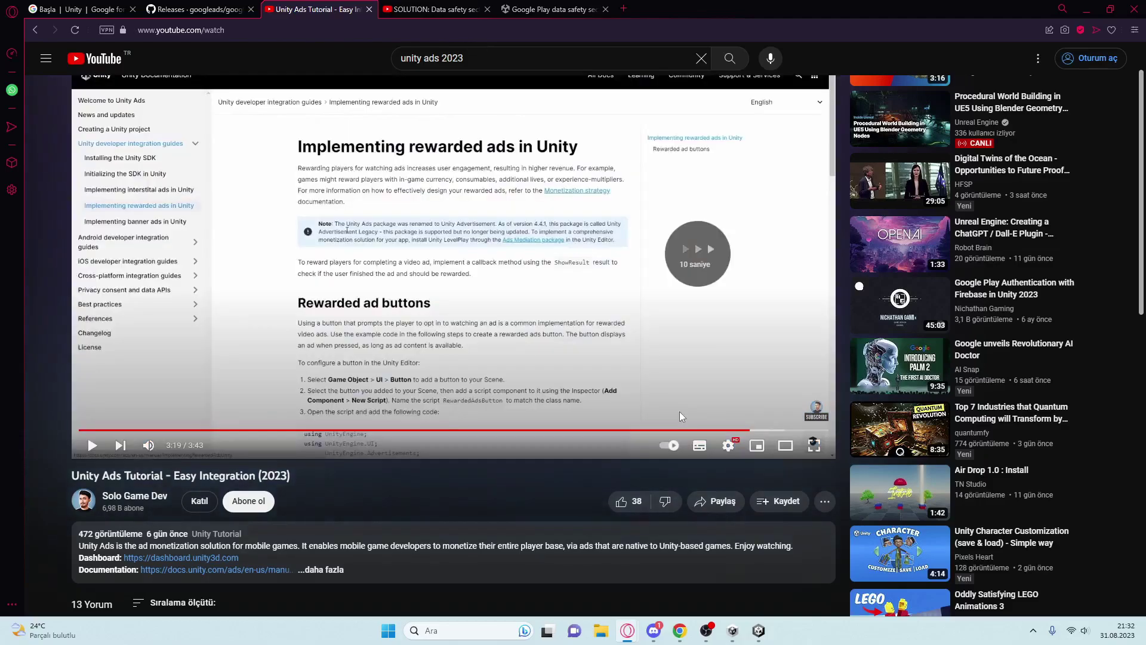
{"action": "key", "text": "l"}
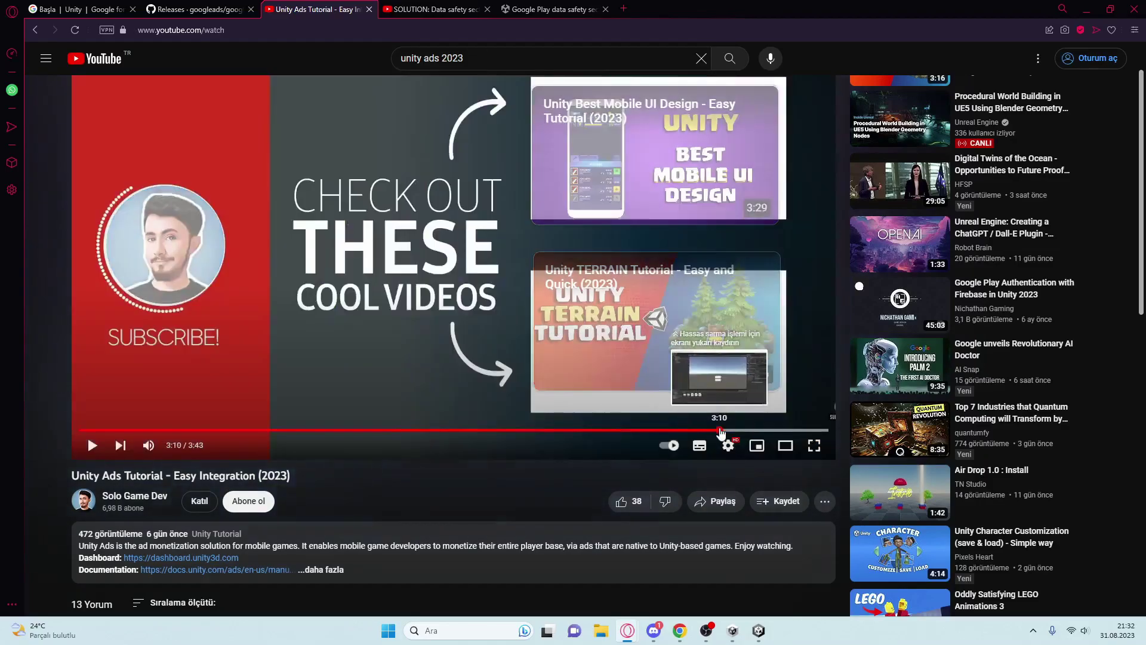
{"action": "left_click", "coordinate": [718, 430]}
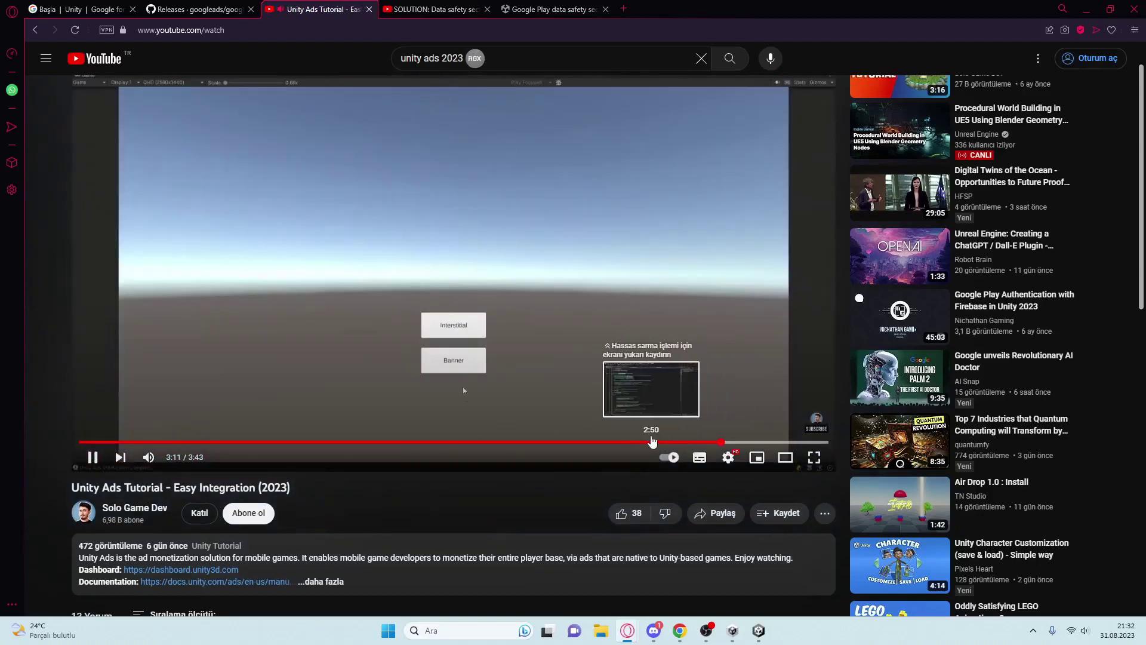
{"action": "left_click", "coordinate": [593, 442]}
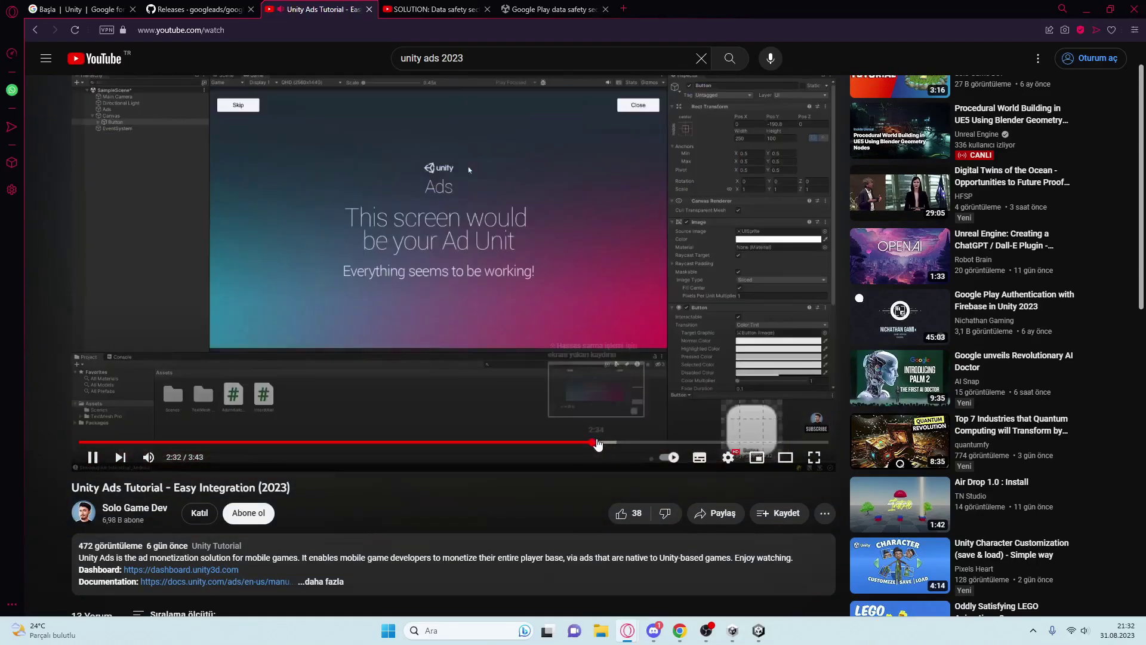
{"action": "left_click", "coordinate": [485, 317]}
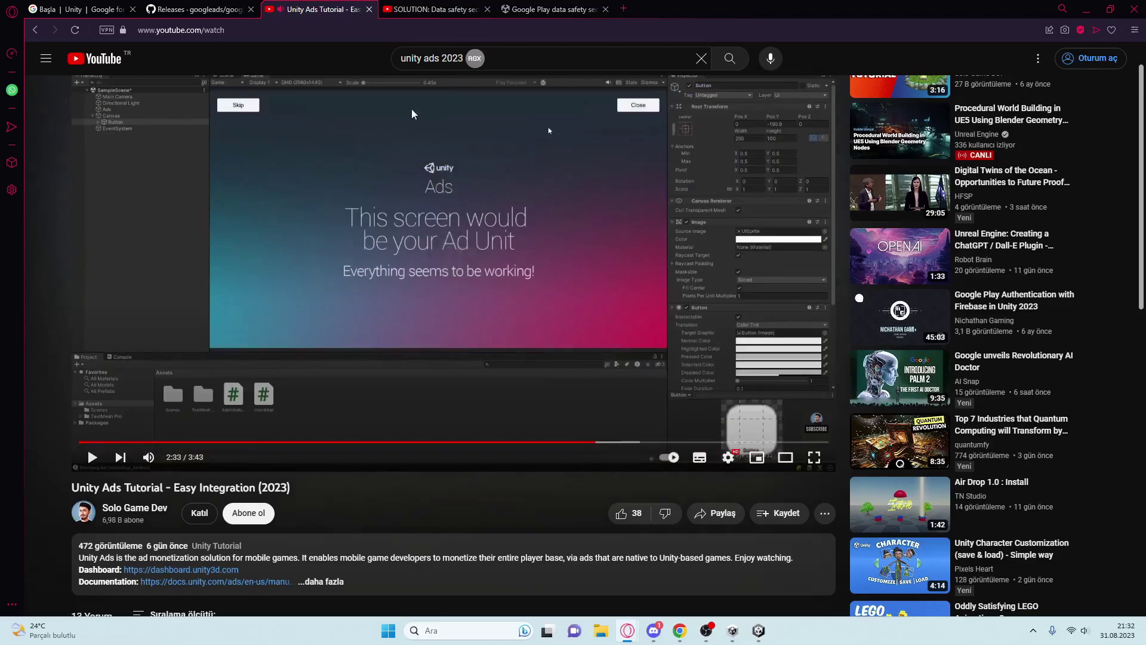
{"action": "left_click", "coordinate": [457, 155]}
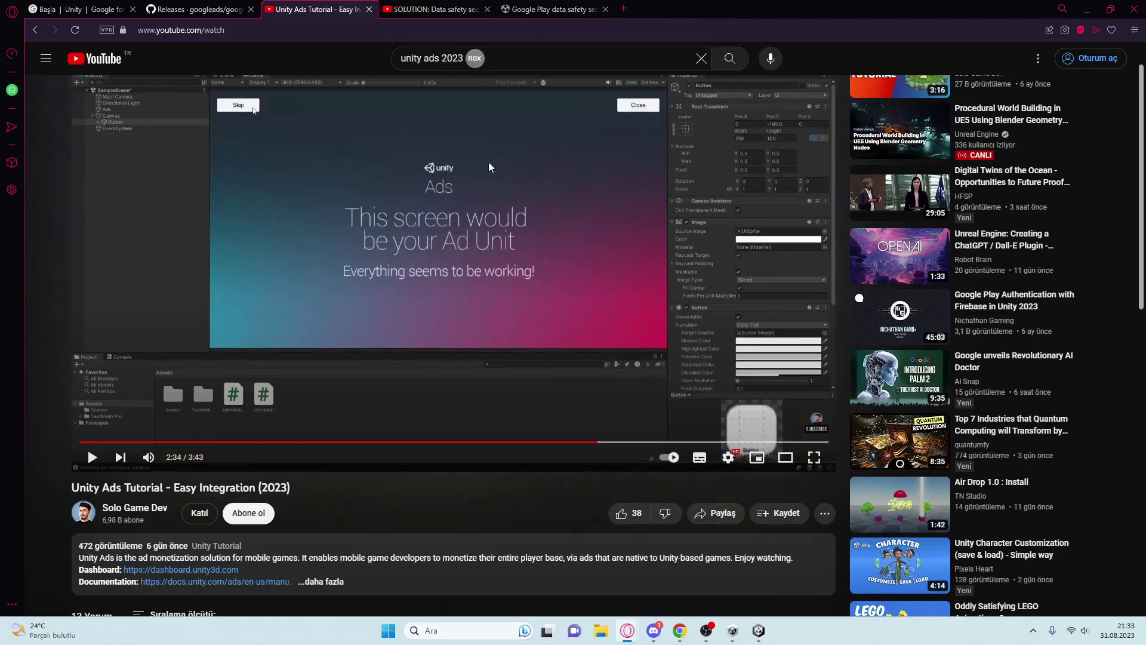
{"action": "left_click", "coordinate": [488, 162]}
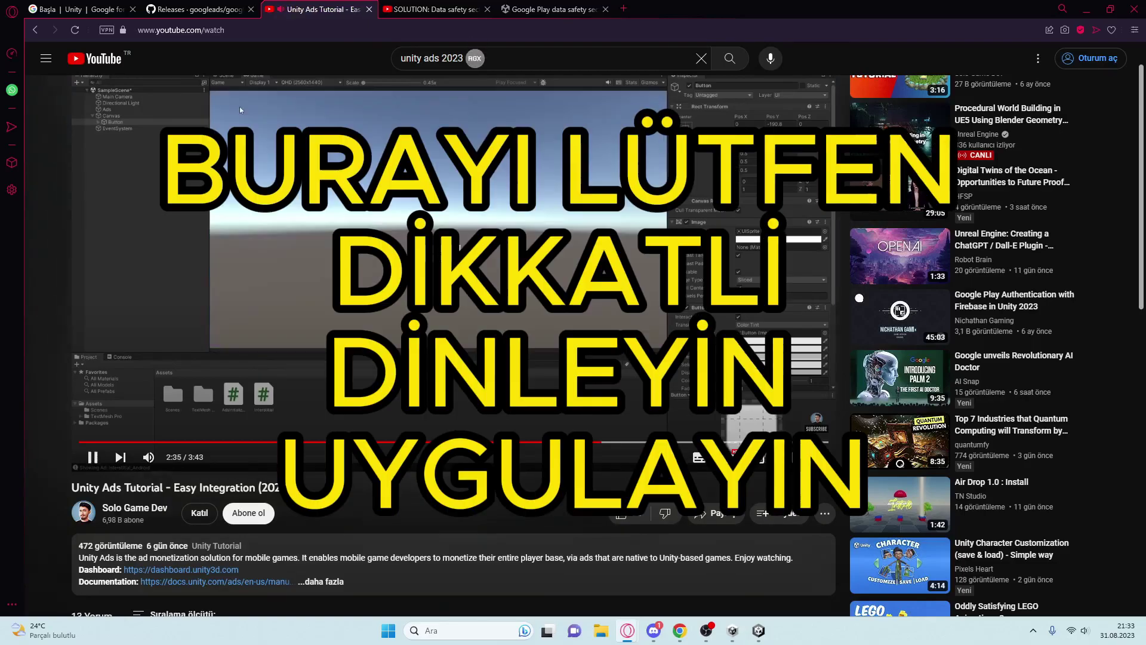
{"action": "left_click", "coordinate": [492, 179]}
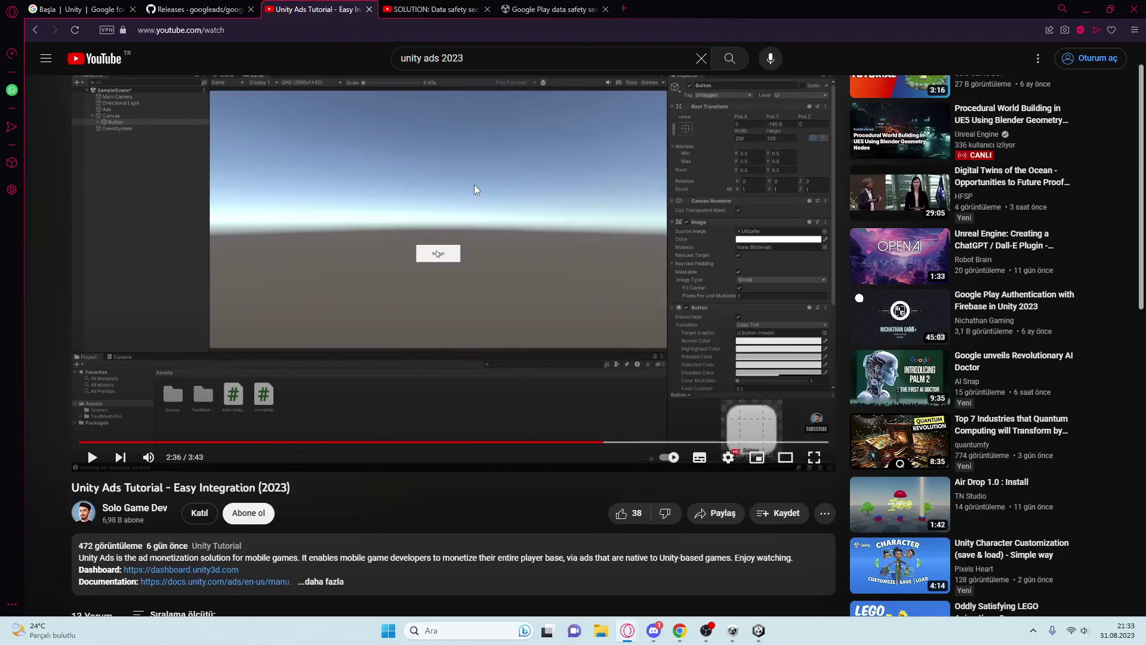
- Glance at the Google Mobile Ads release notes, then return and select part of the video title
{"action": "left_click", "coordinate": [197, 9]}
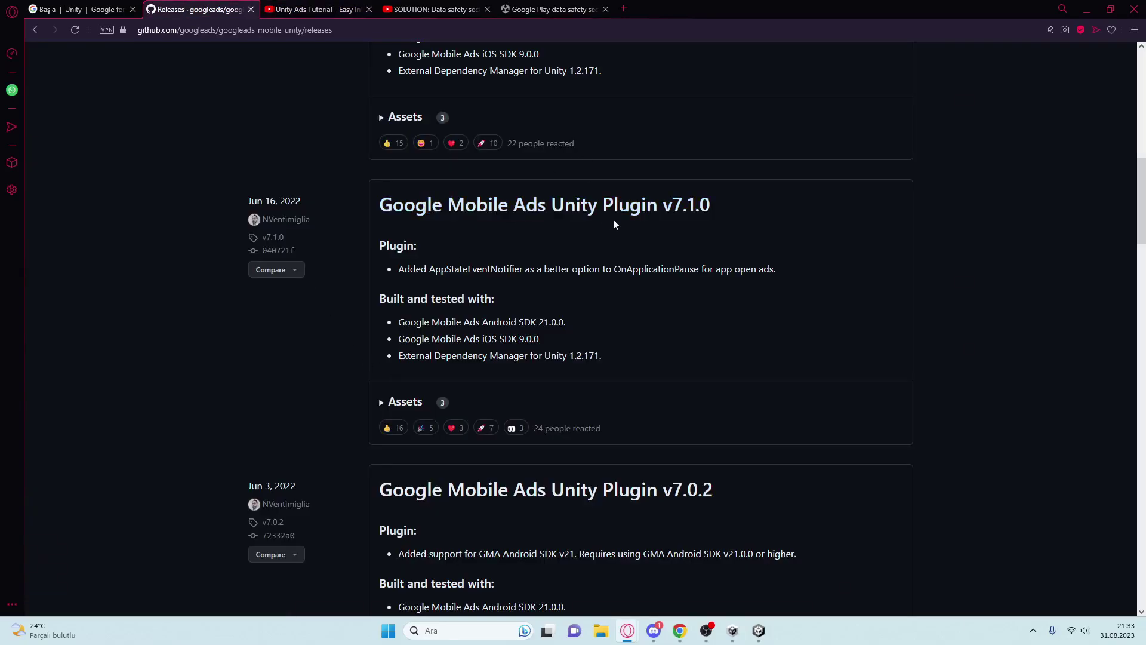
{"action": "left_click", "coordinate": [325, 8]}
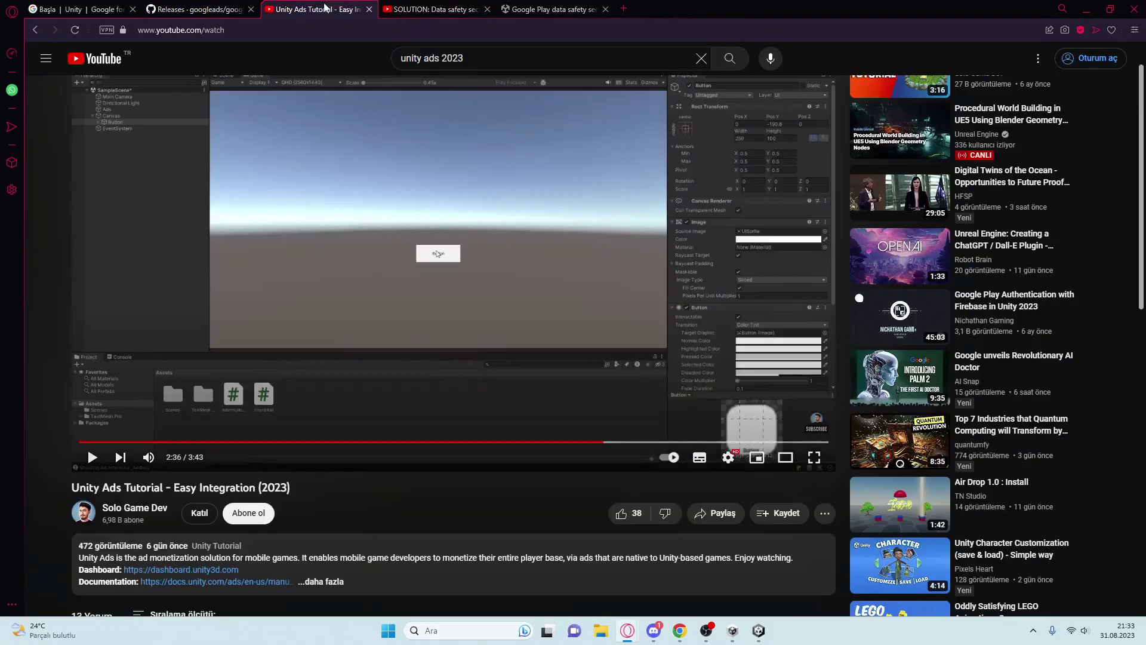
{"action": "left_click_drag", "start_coordinate": [72, 488], "coordinate": [162, 491]}
{"action": "left_click", "coordinate": [393, 493]}
{"action": "left_click", "coordinate": [680, 631]}
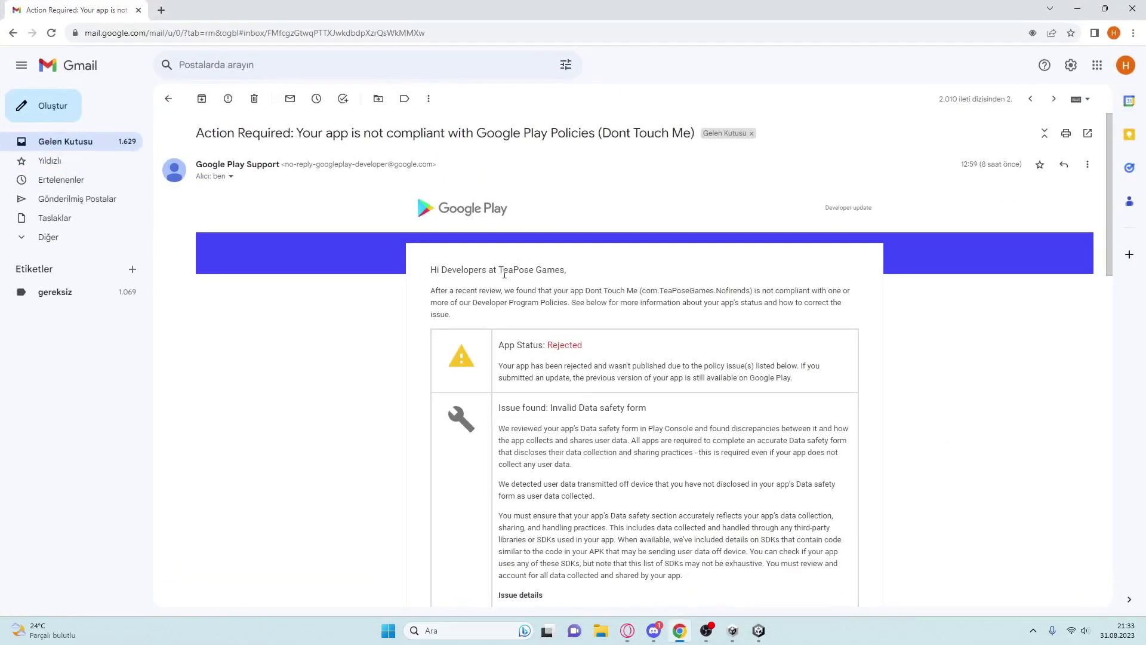
{"action": "scroll", "coordinate": [527, 326], "scroll_direction": "down", "scroll_amount": 2}
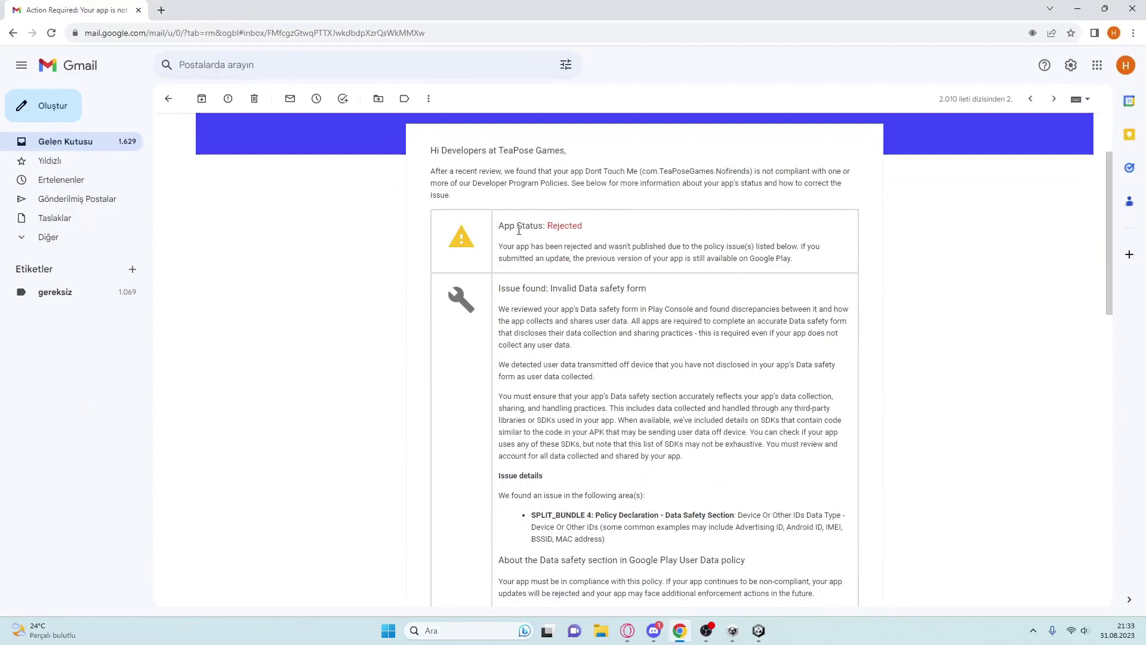
{"action": "left_click_drag", "start_coordinate": [500, 231], "coordinate": [587, 246]}
{"action": "scroll", "coordinate": [607, 243], "scroll_direction": "down", "scroll_amount": 1}
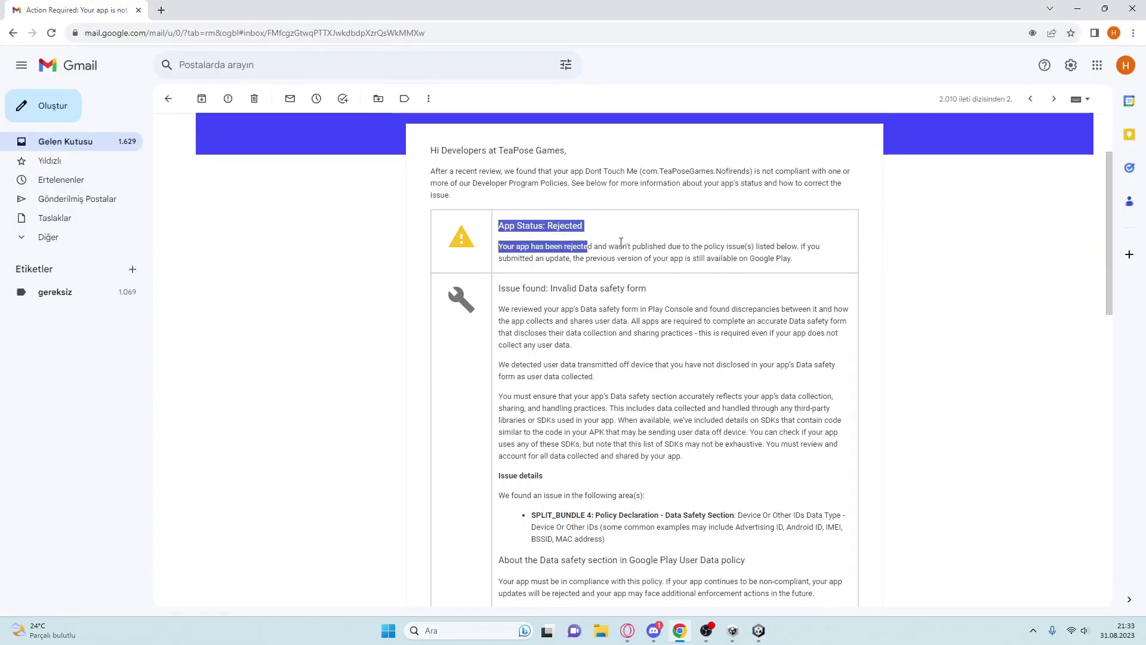
{"action": "left_click", "coordinate": [589, 348]}
{"action": "scroll", "coordinate": [589, 348], "scroll_direction": "down", "scroll_amount": 2}
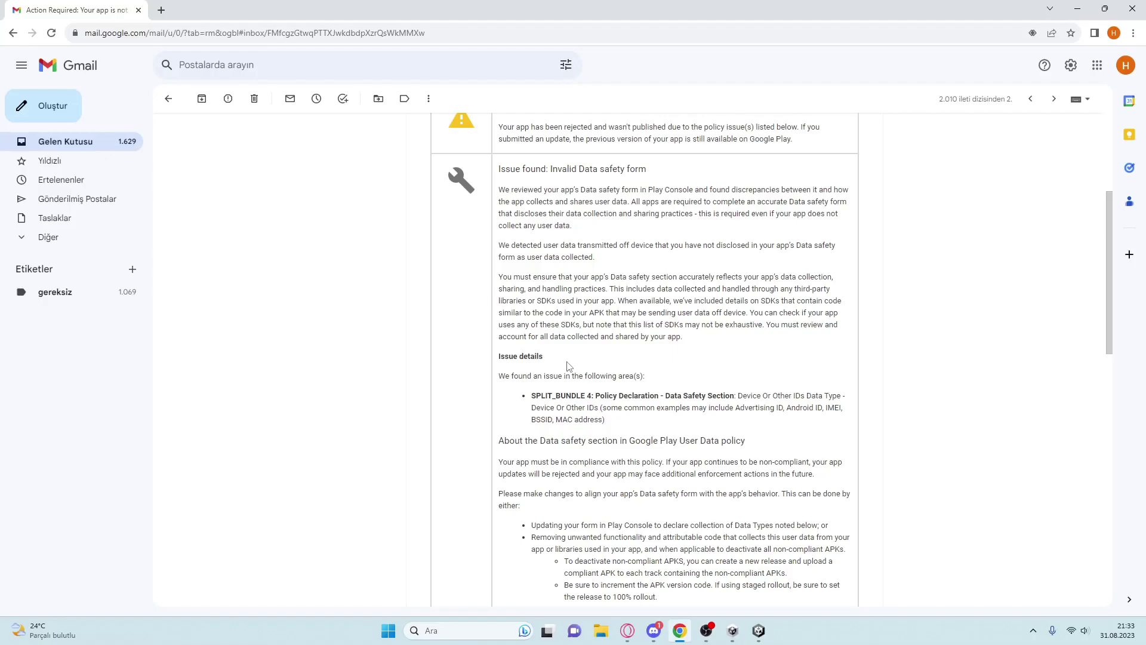
{"action": "scroll", "coordinate": [570, 367], "scroll_direction": "down", "scroll_amount": 3}
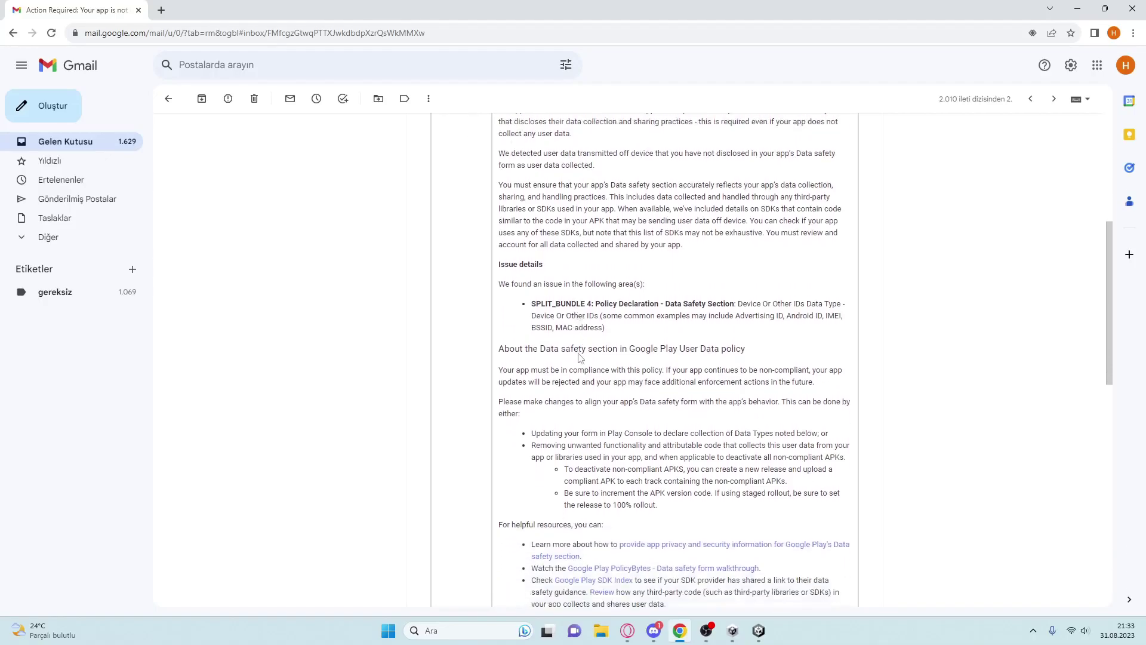
{"action": "scroll", "coordinate": [582, 382], "scroll_direction": "down", "scroll_amount": 1}
{"action": "scroll", "coordinate": [594, 394], "scroll_direction": "down", "scroll_amount": 1}
{"action": "scroll", "coordinate": [591, 403], "scroll_direction": "down", "scroll_amount": 1}
{"action": "scroll", "coordinate": [597, 412], "scroll_direction": "up", "scroll_amount": 5}
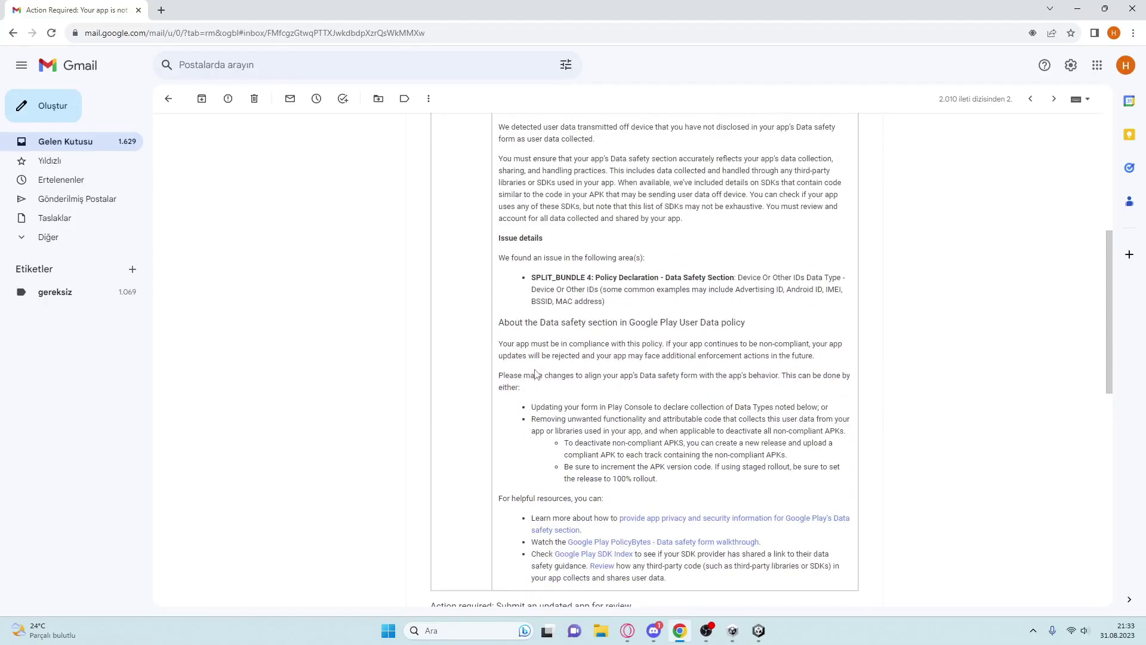
{"action": "scroll", "coordinate": [618, 442], "scroll_direction": "down", "scroll_amount": 3}
{"action": "scroll", "coordinate": [603, 388], "scroll_direction": "down", "scroll_amount": 1}
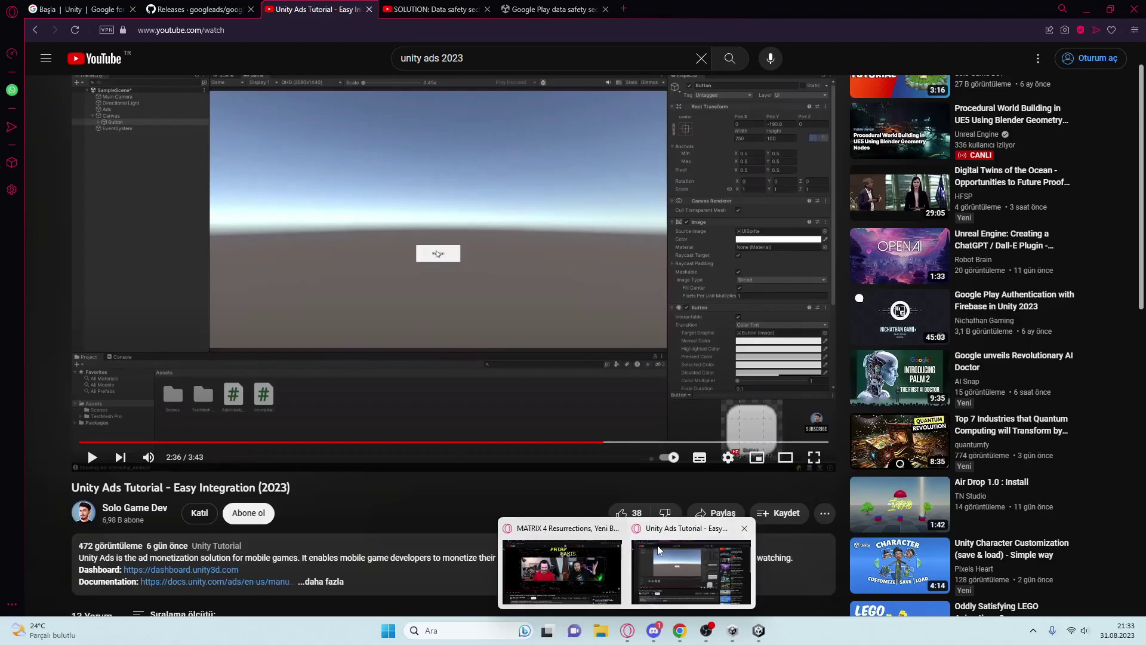
{"action": "left_click", "coordinate": [658, 545]}
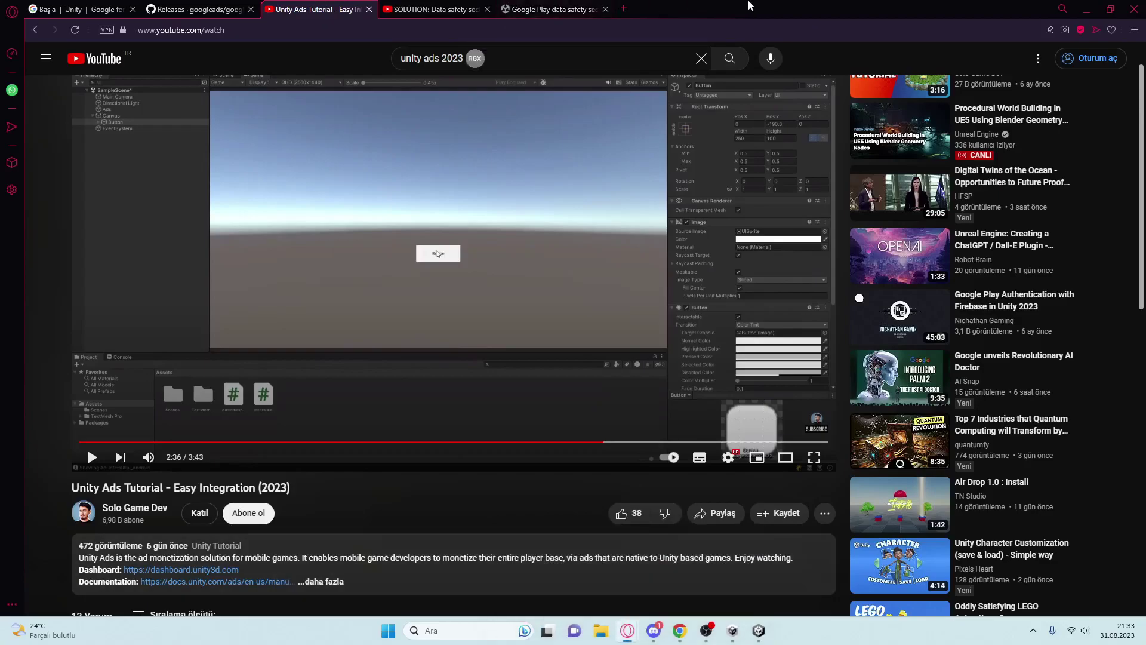
- Open the Unity Google Play data safety documentation page and scroll through it
{"action": "left_click", "coordinate": [525, 9]}
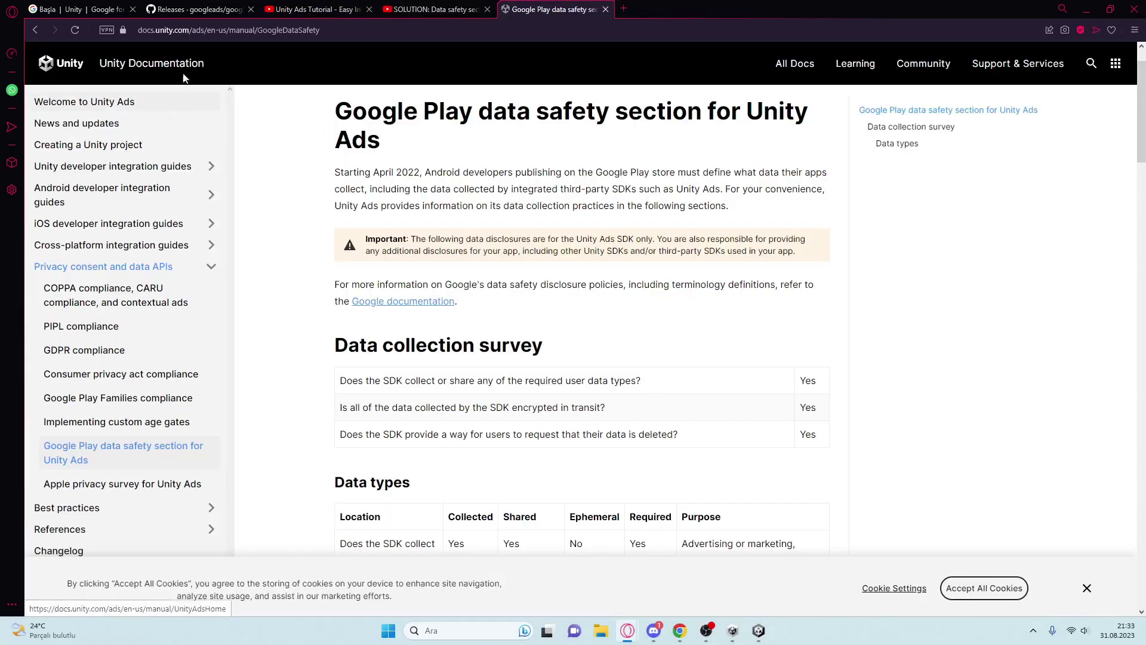
{"action": "left_click", "coordinate": [366, 31]}
{"action": "left_click", "coordinate": [376, 31]}
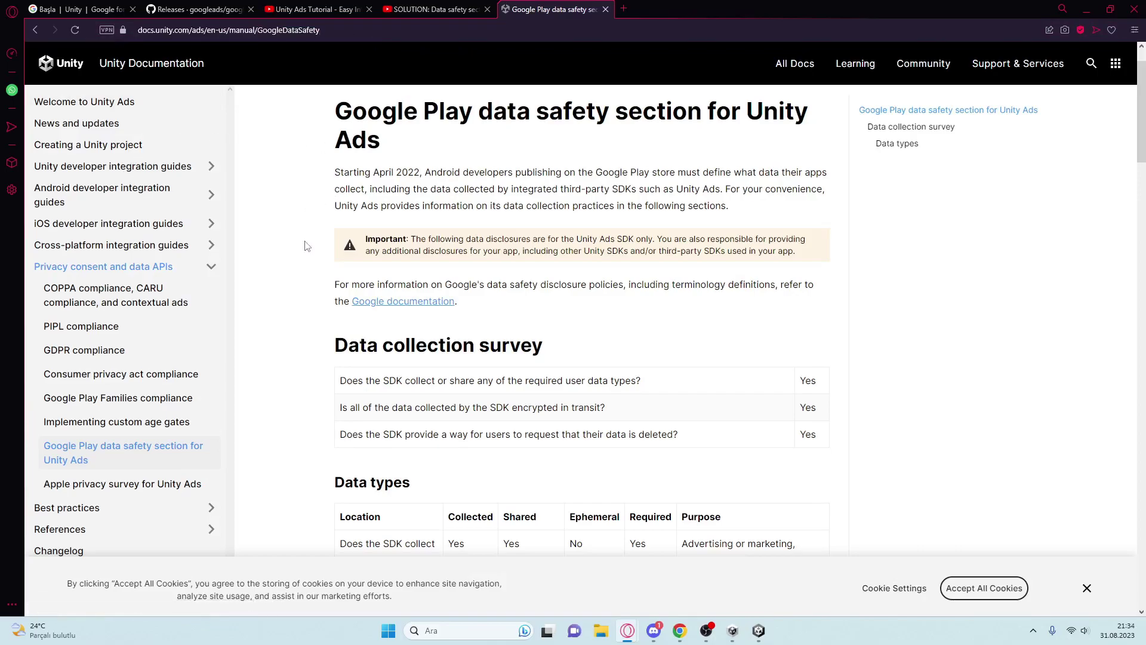
{"action": "scroll", "coordinate": [310, 267], "scroll_direction": "up", "scroll_amount": 2}
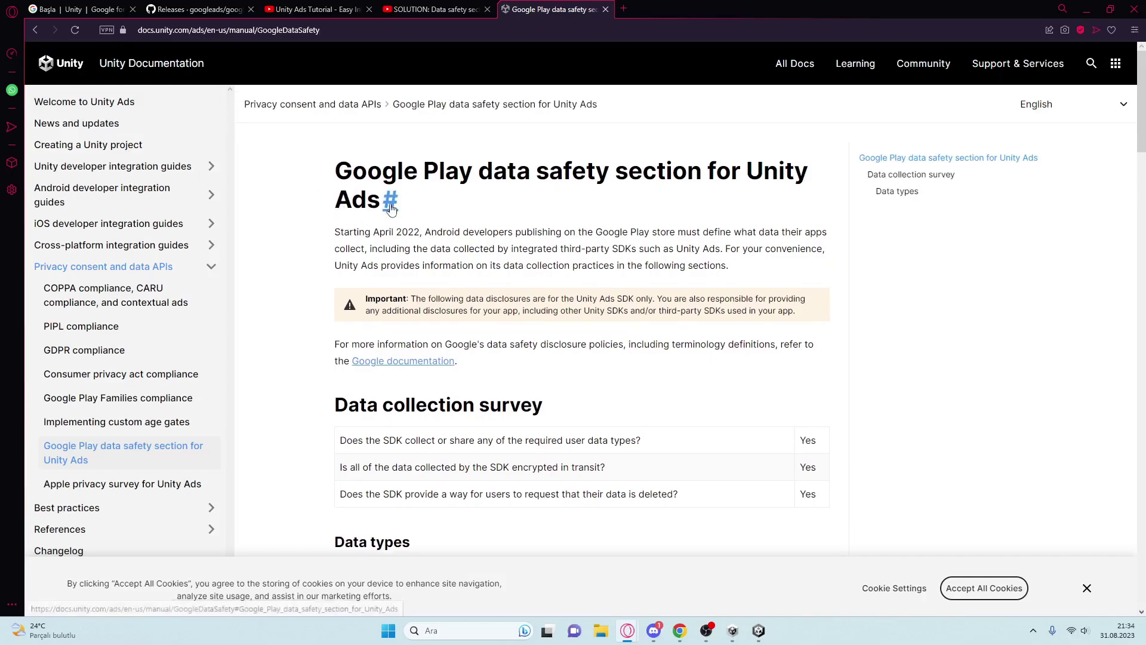
{"action": "left_click_drag", "start_coordinate": [391, 206], "coordinate": [336, 202]}
{"action": "scroll", "coordinate": [292, 277], "scroll_direction": "down", "scroll_amount": 5}
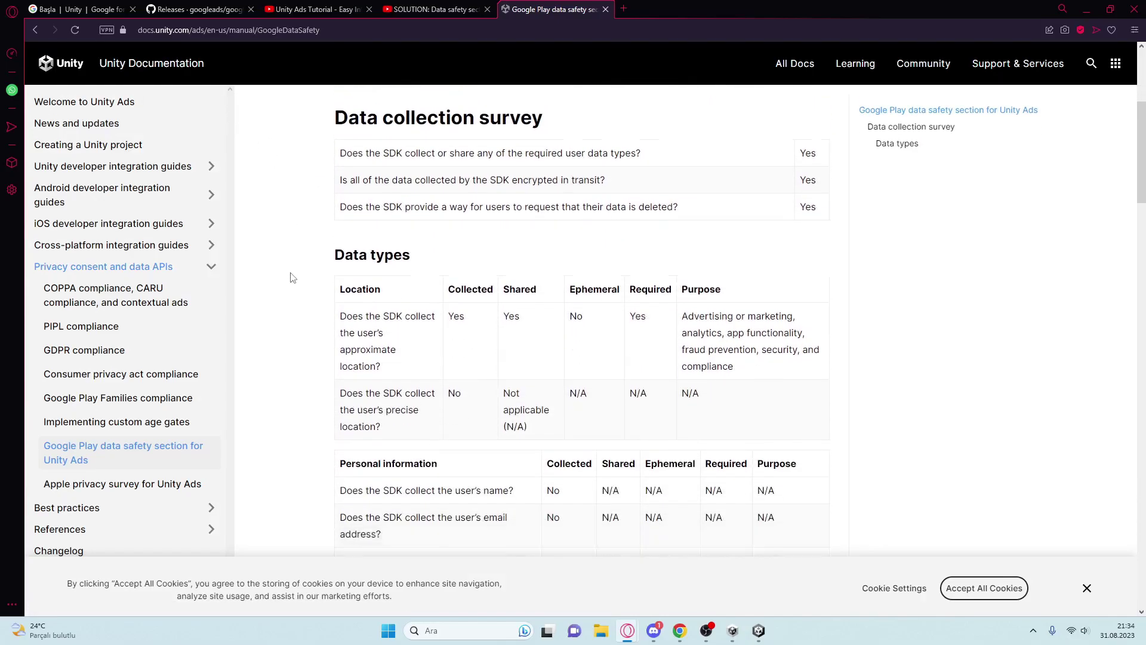
{"action": "scroll", "coordinate": [388, 292], "scroll_direction": "down", "scroll_amount": 3}
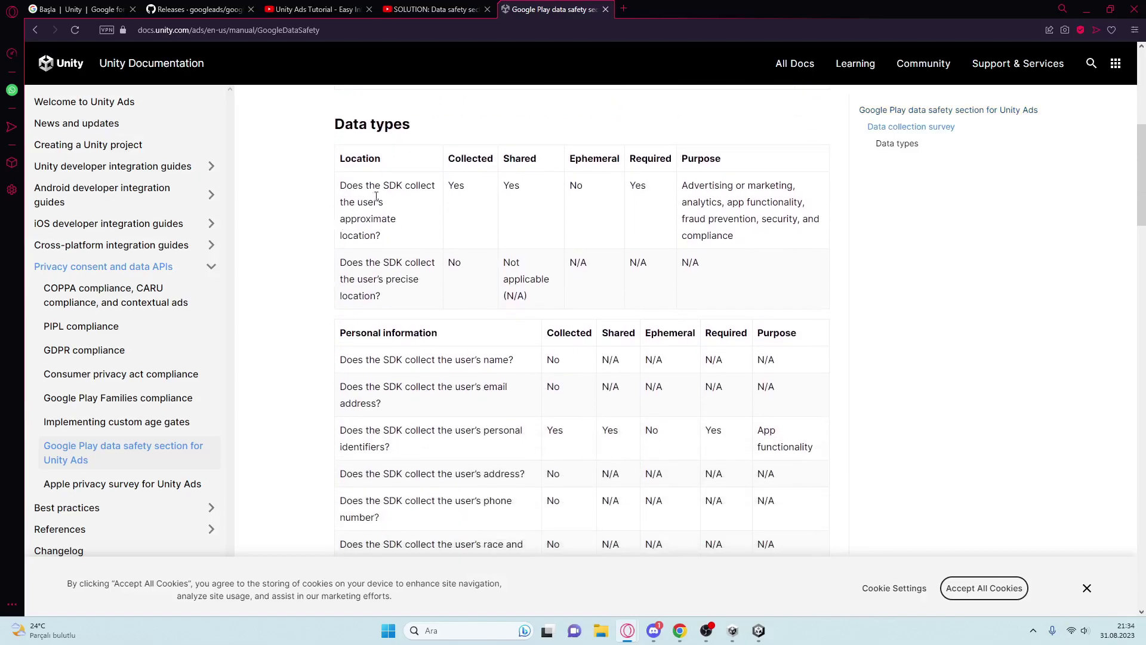
- Highlight the Data types heading and table rows, then switch to the data safety fix video
{"action": "left_click_drag", "start_coordinate": [418, 124], "coordinate": [336, 124]}
{"action": "left_click", "coordinate": [345, 338]}
{"action": "left_click_drag", "start_coordinate": [344, 338], "coordinate": [496, 327]}
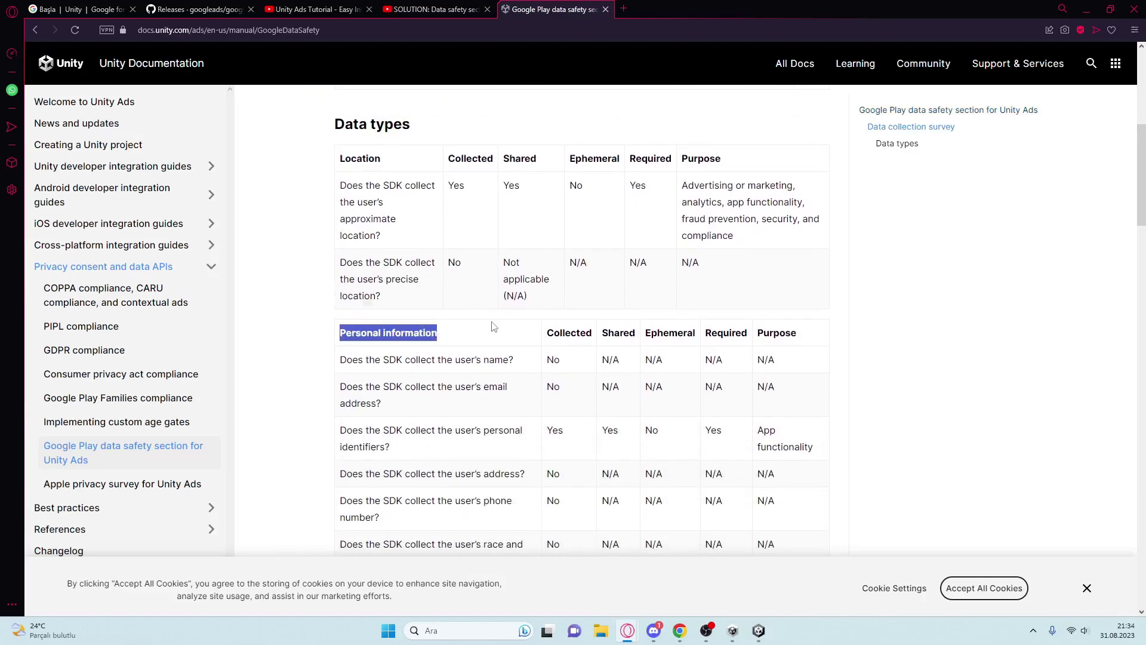
{"action": "left_click", "coordinate": [347, 370]}
{"action": "scroll", "coordinate": [346, 347], "scroll_direction": "down", "scroll_amount": 2}
{"action": "scroll", "coordinate": [346, 348], "scroll_direction": "up", "scroll_amount": 2}
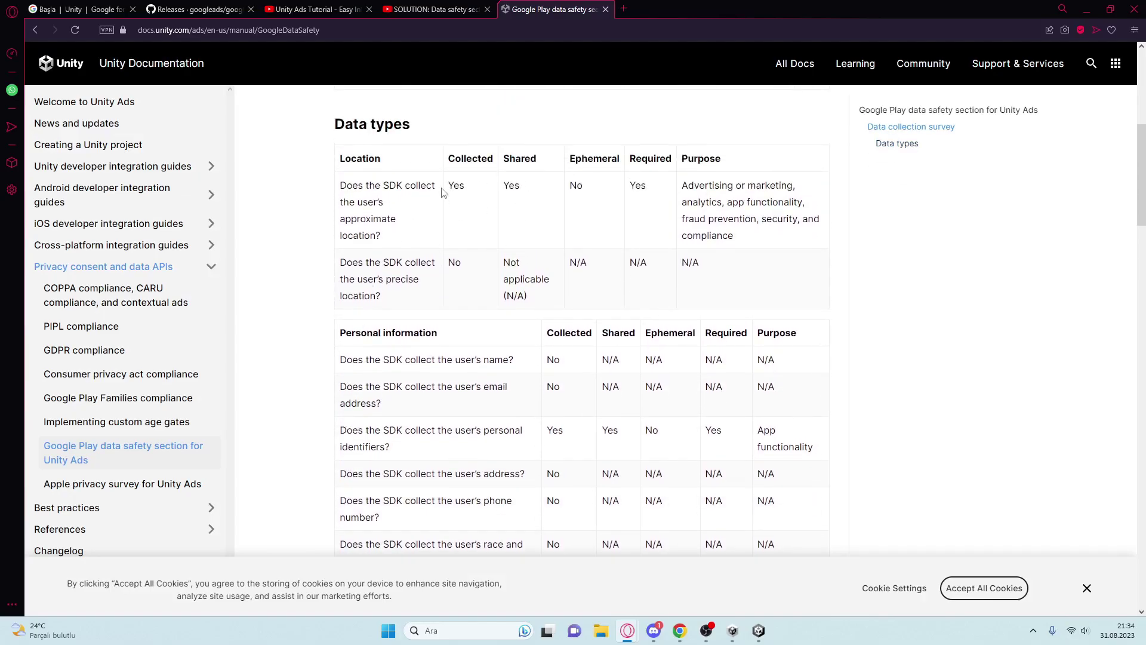
{"action": "left_click_drag", "start_coordinate": [448, 190], "coordinate": [724, 190]}
{"action": "left_click", "coordinate": [724, 190]}
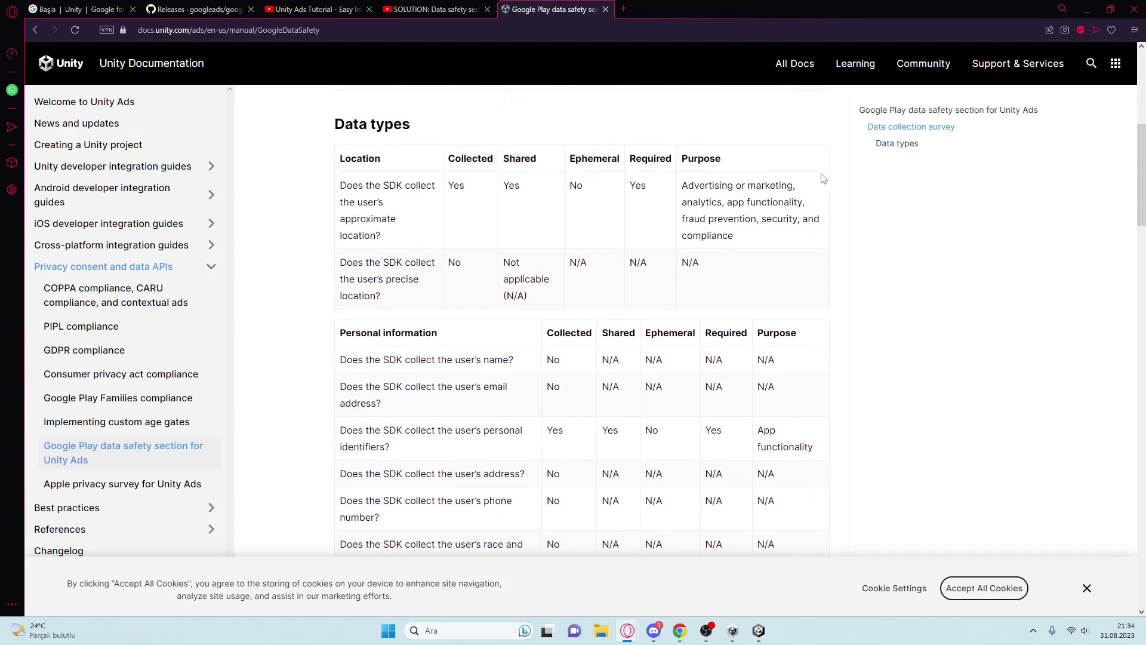
{"action": "left_click", "coordinate": [434, 9]}
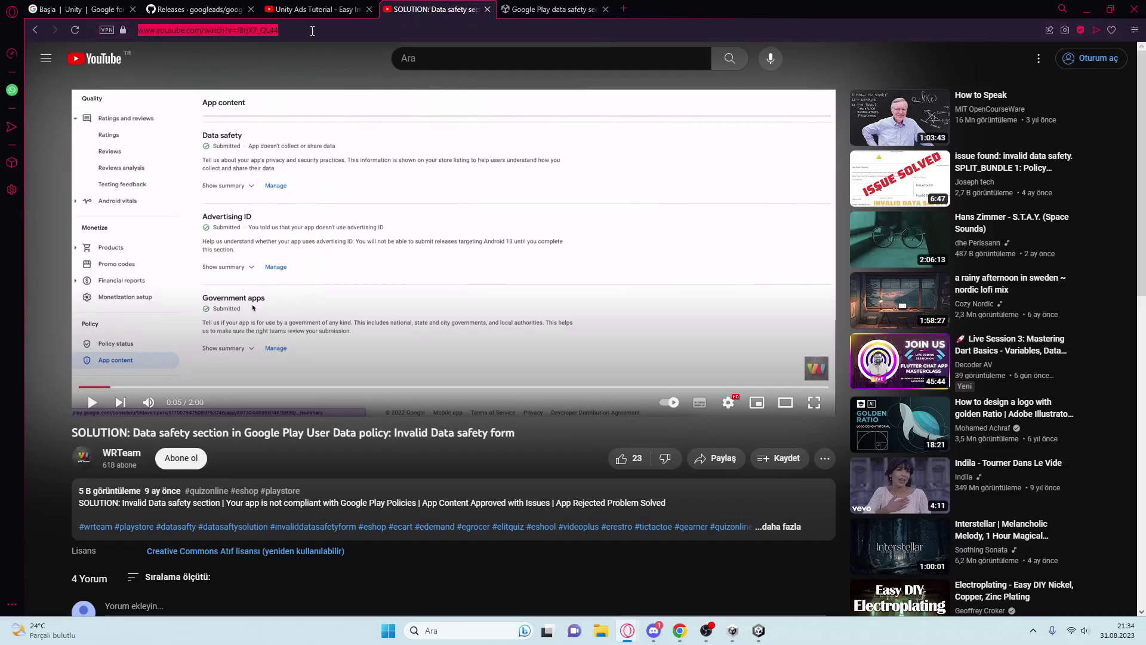
{"action": "left_click", "coordinate": [348, 29]}
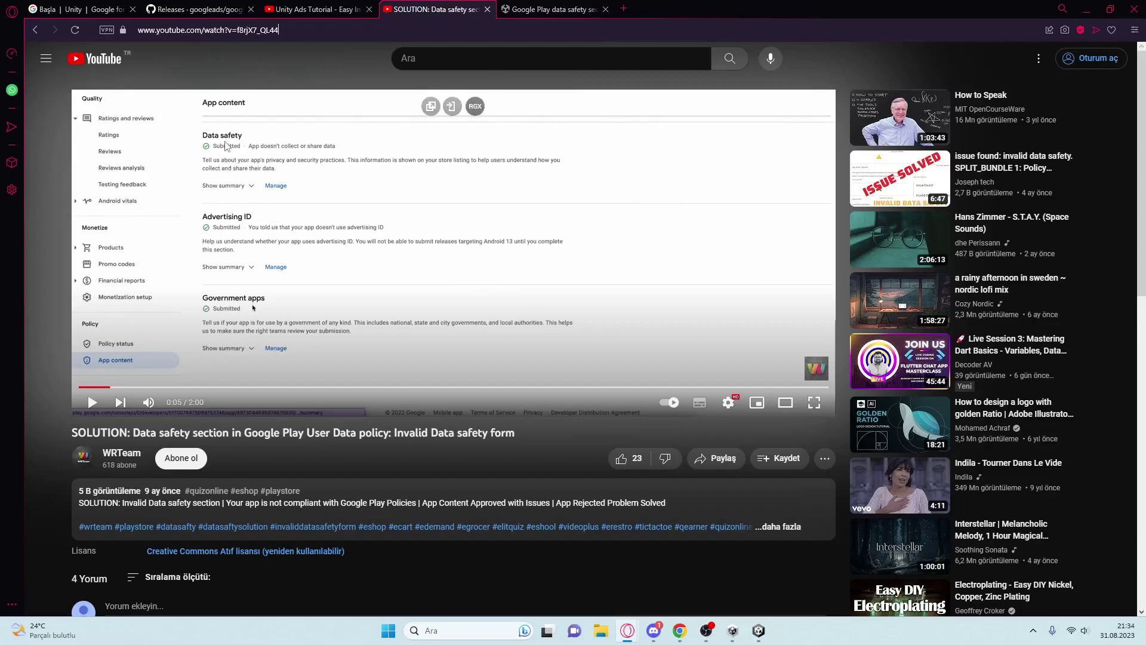
{"action": "key", "text": "ctrl+Tab"}
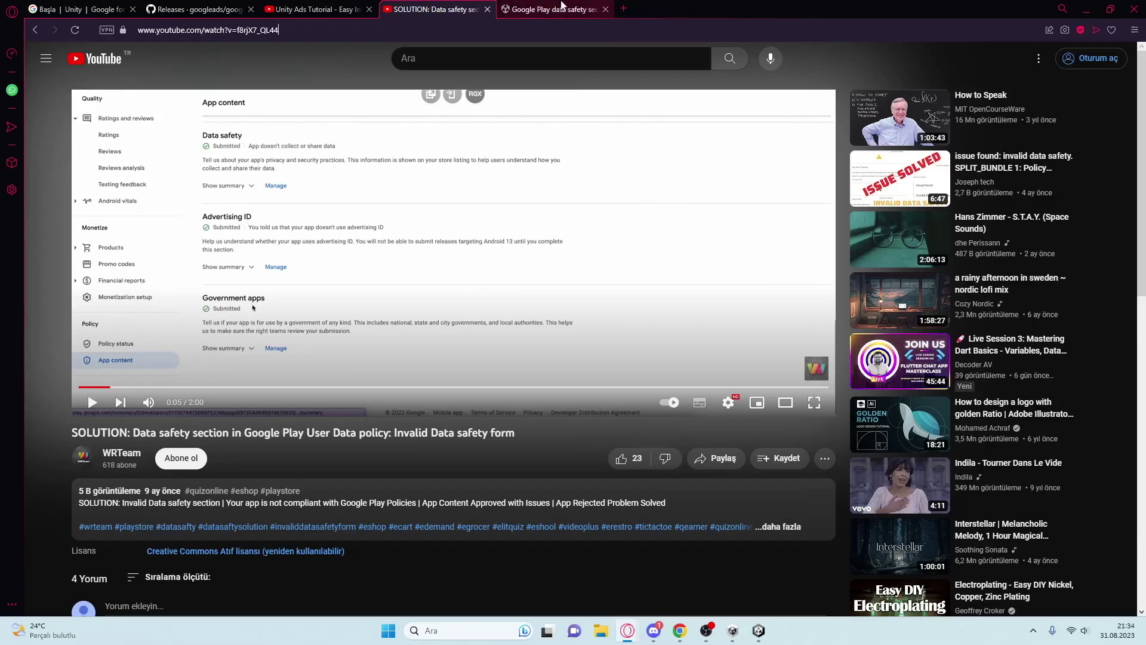
{"action": "scroll", "coordinate": [352, 227], "scroll_direction": "down", "scroll_amount": 3}
{"action": "scroll", "coordinate": [358, 233], "scroll_direction": "up", "scroll_amount": 3}
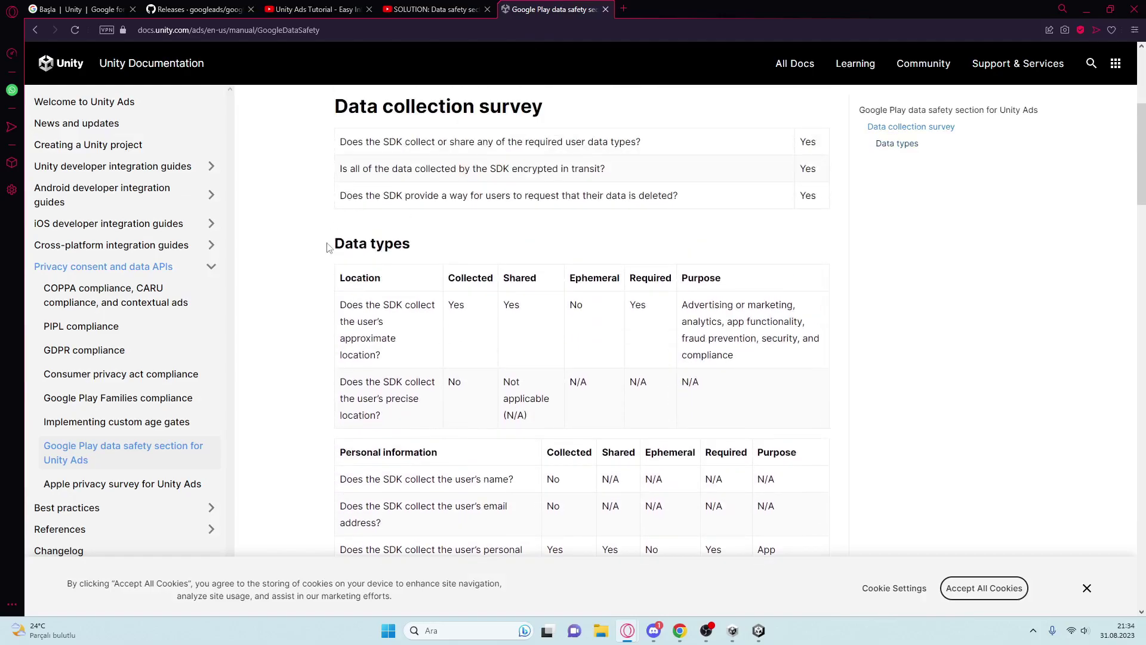
{"action": "double_click", "coordinate": [366, 292]}
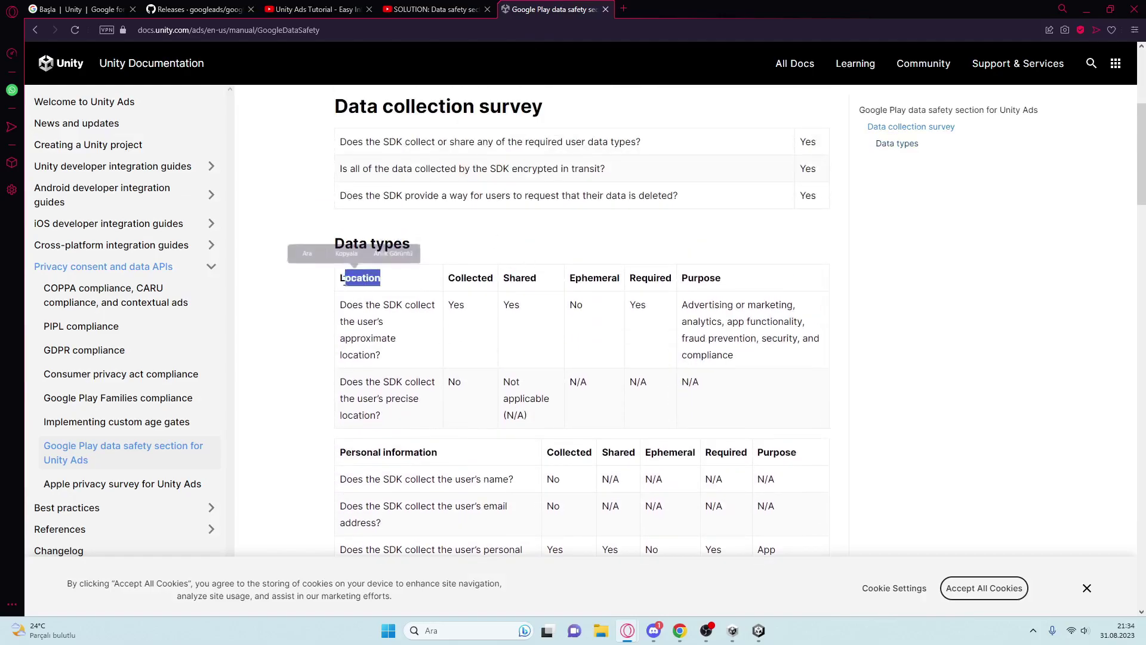
{"action": "left_click", "coordinate": [342, 303]}
{"action": "scroll", "coordinate": [376, 276], "scroll_direction": "down", "scroll_amount": 1}
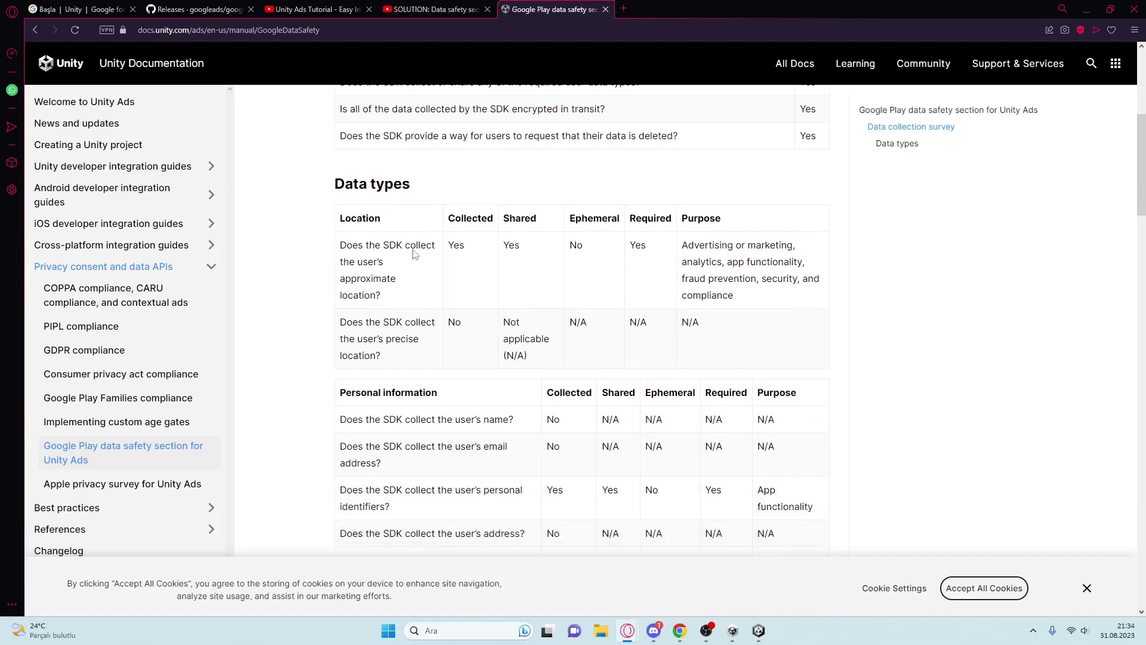
{"action": "double_click", "coordinate": [455, 245]}
{"action": "left_click", "coordinate": [487, 250]}
{"action": "double_click", "coordinate": [511, 245]}
{"action": "left_click", "coordinate": [552, 249]}
{"action": "double_click", "coordinate": [637, 245]}
{"action": "left_click", "coordinate": [662, 248]}
{"action": "mouse_move", "coordinate": [682, 245]}
{"action": "left_mouse_down"}
{"action": "mouse_move", "coordinate": [794, 245]}
{"action": "mouse_move", "coordinate": [806, 263]}
{"action": "left_mouse_up"}
{"action": "left_click", "coordinate": [696, 265]}
{"action": "double_click", "coordinate": [696, 265]}
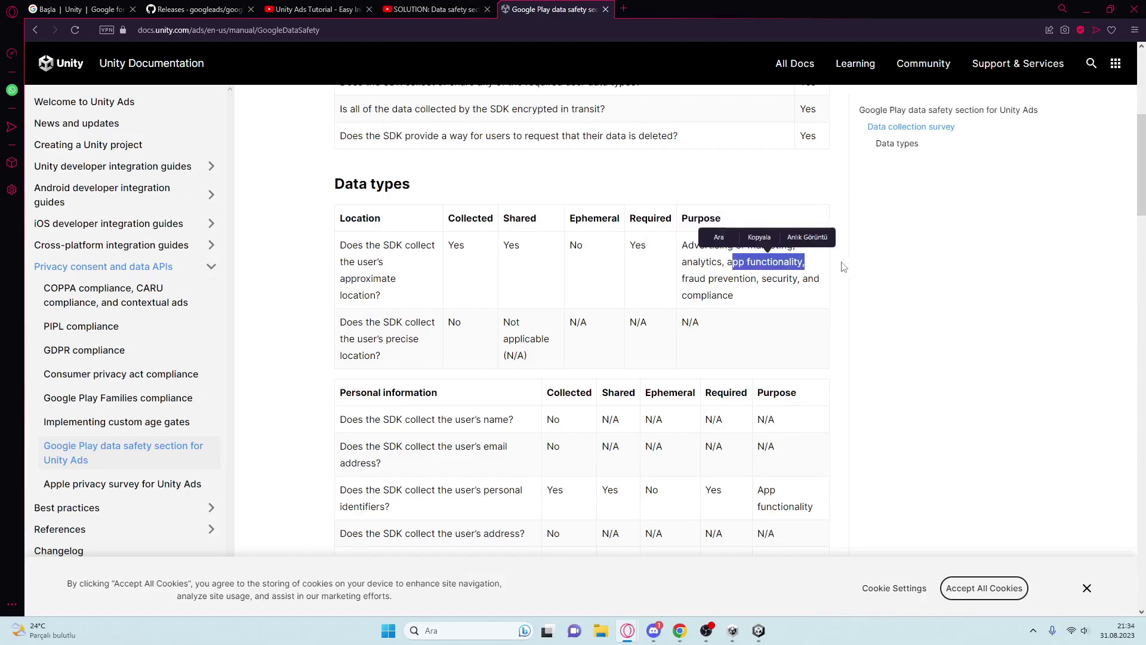
{"action": "left_click", "coordinate": [410, 7]}
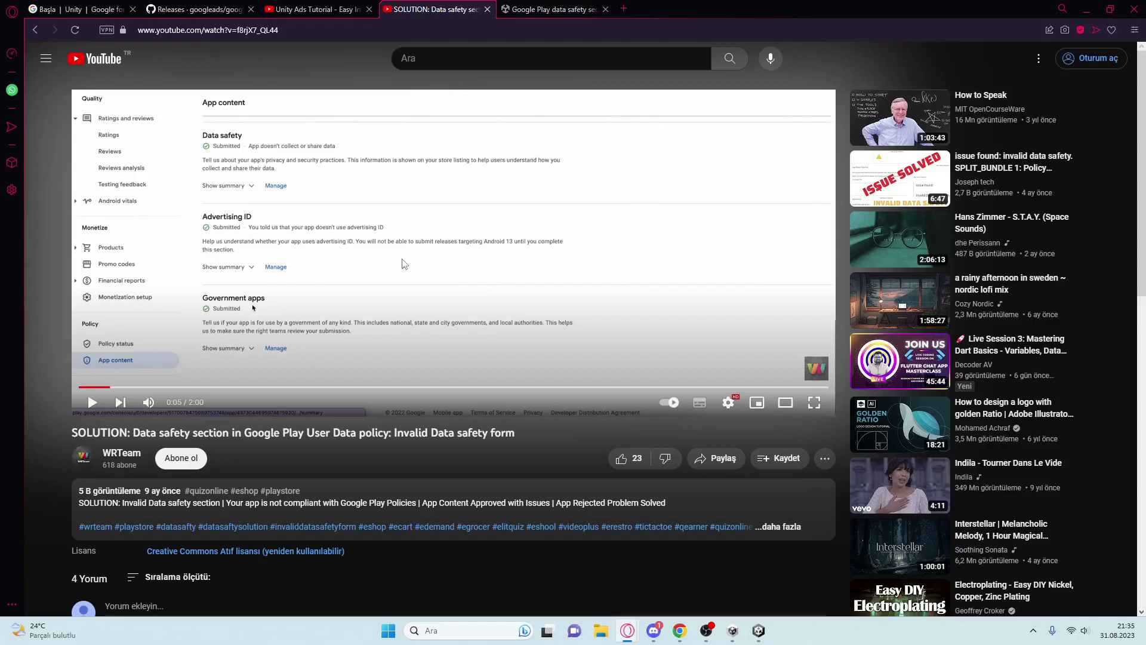
- Compare the plugin releases page with the Unity Ads tutorial's address, then return to Unity
{"action": "left_click", "coordinate": [197, 9]}
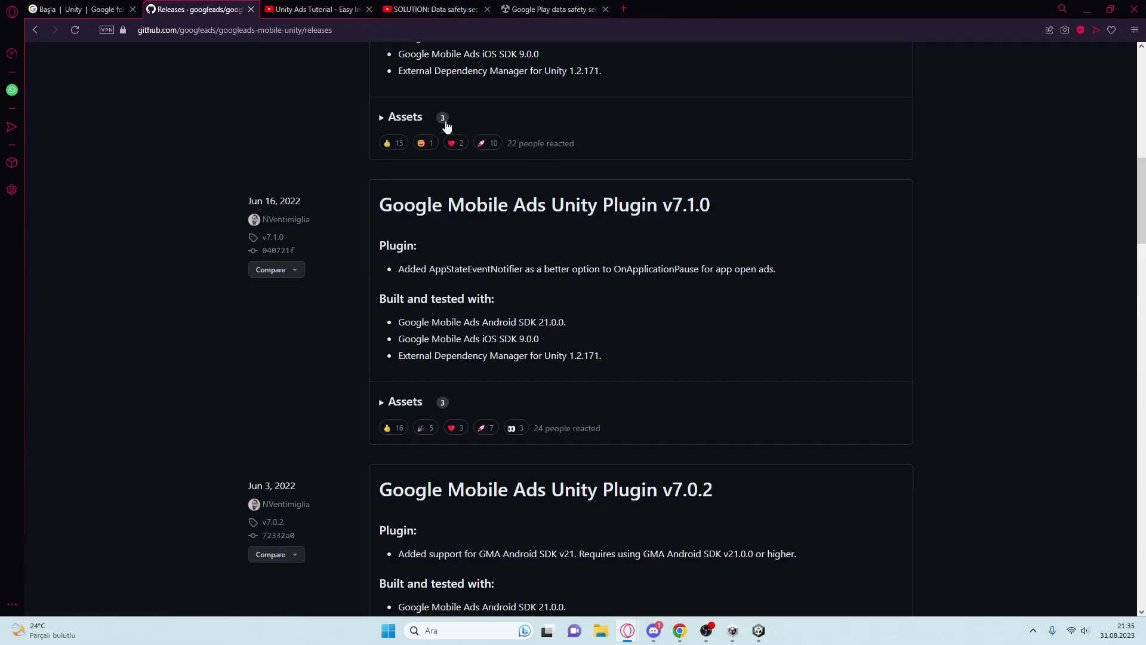
{"action": "key", "text": "ctrl+Tab"}
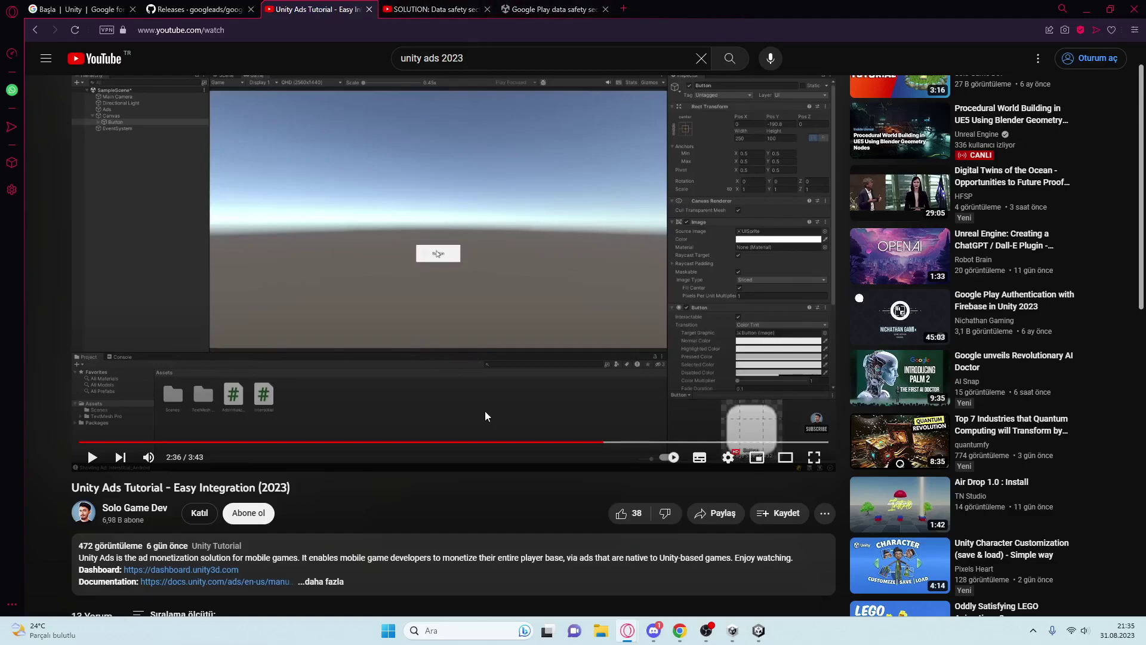
{"action": "left_click", "coordinate": [286, 31]}
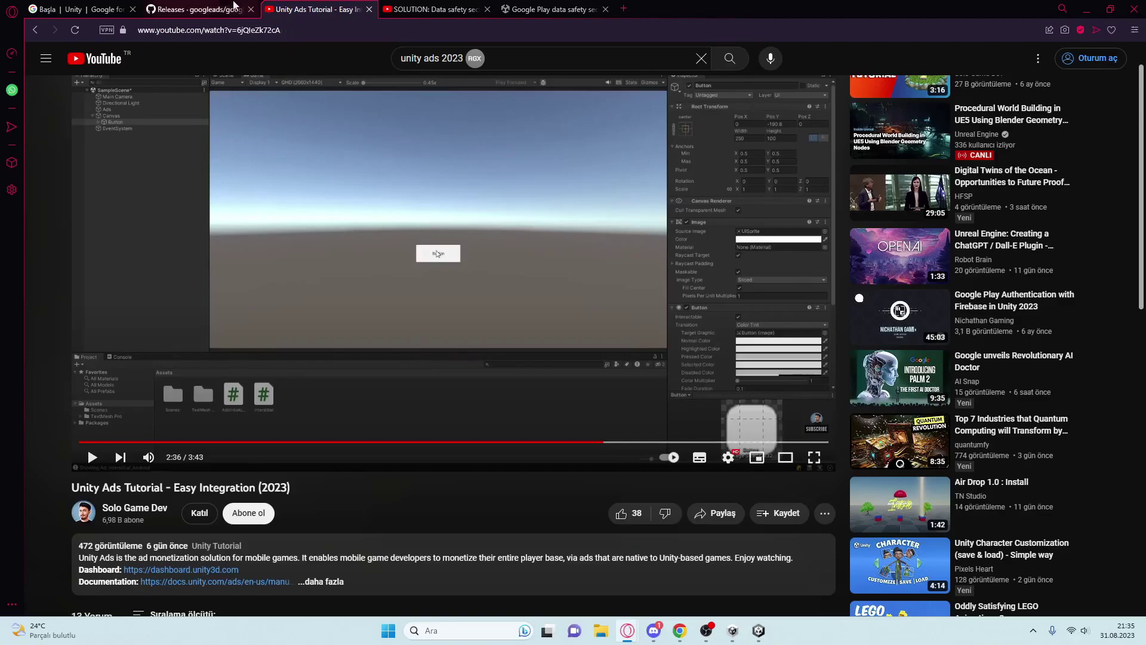
{"action": "left_click", "coordinate": [210, 6]}
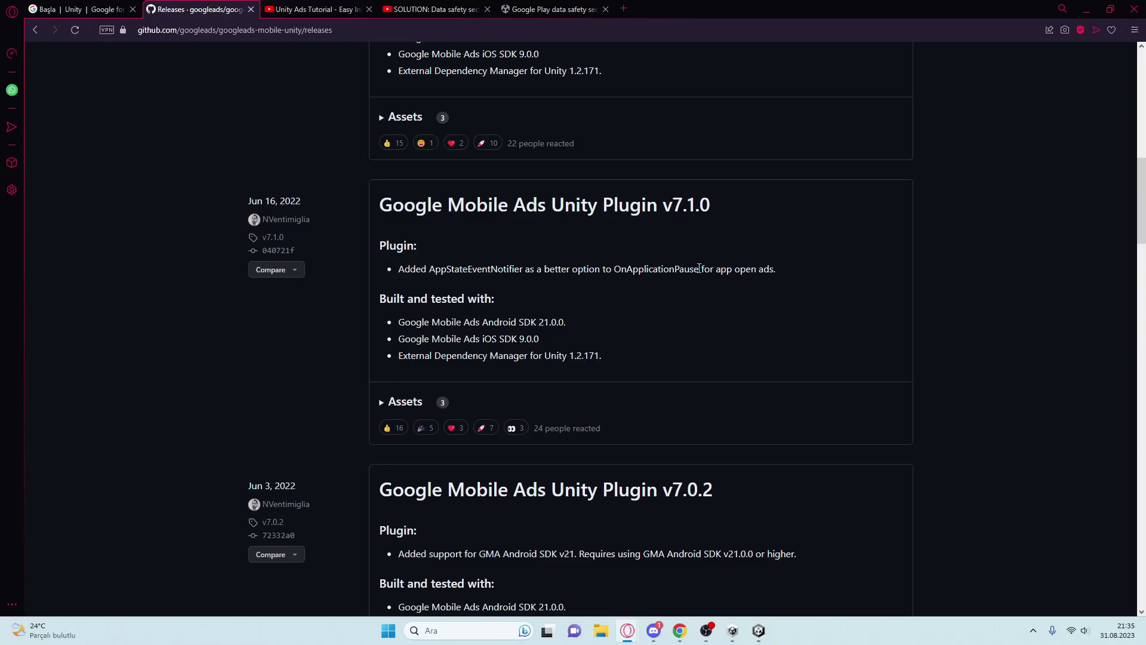
{"action": "left_click", "coordinate": [759, 631]}
{"action": "left_click", "coordinate": [10, 19]}
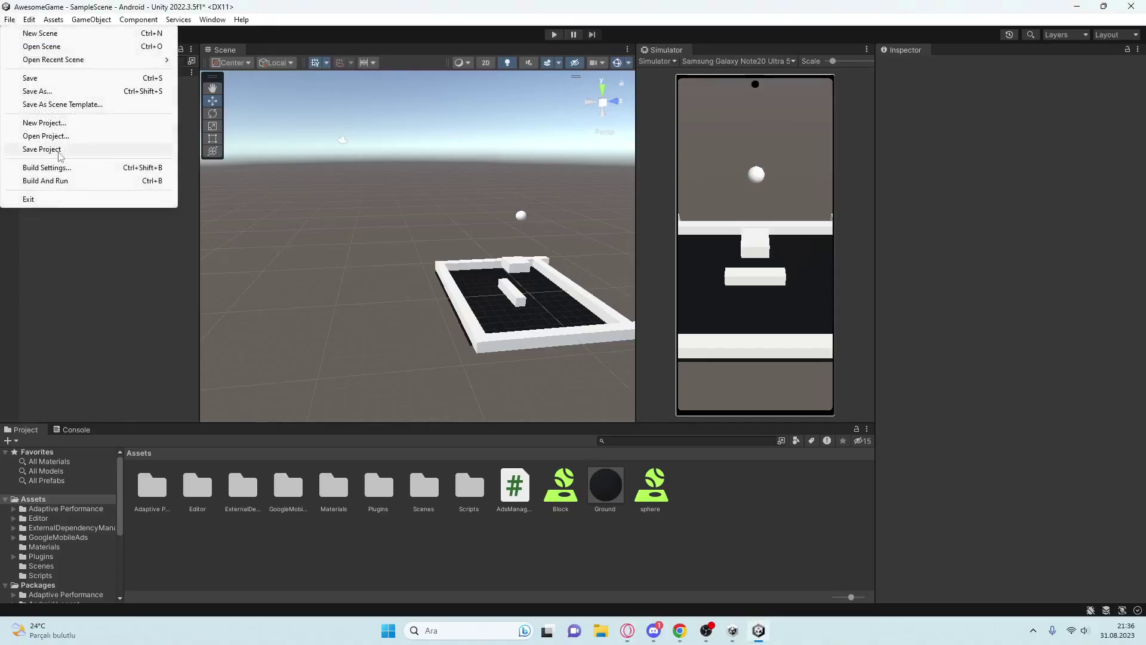
{"action": "left_click", "coordinate": [64, 168]}
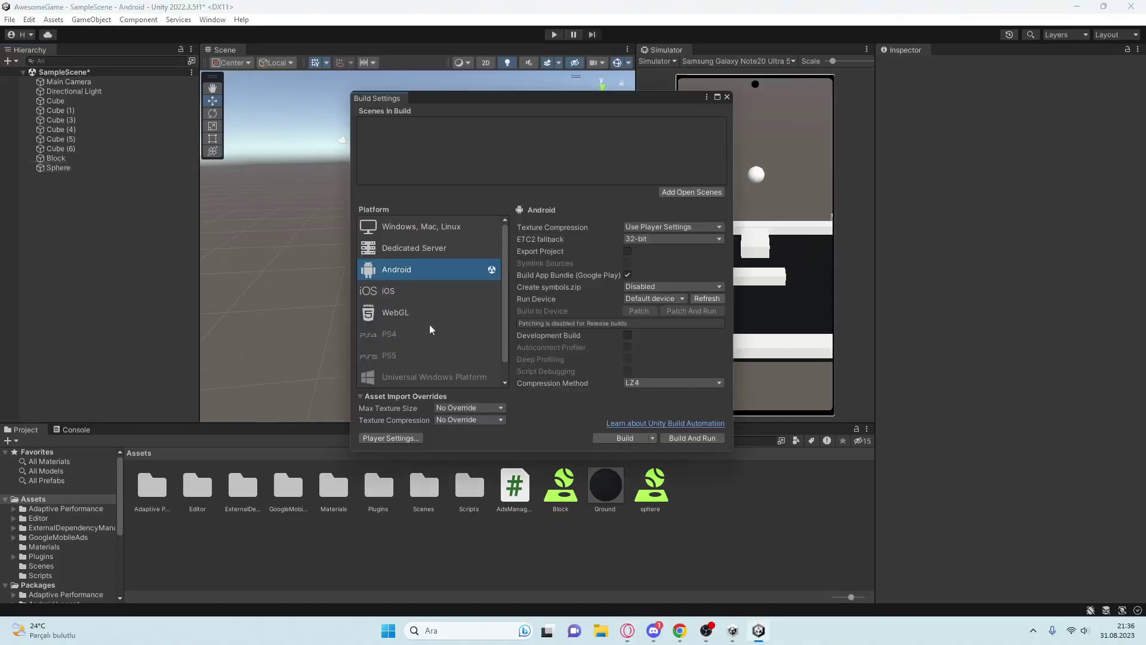
{"action": "left_click", "coordinate": [415, 440]}
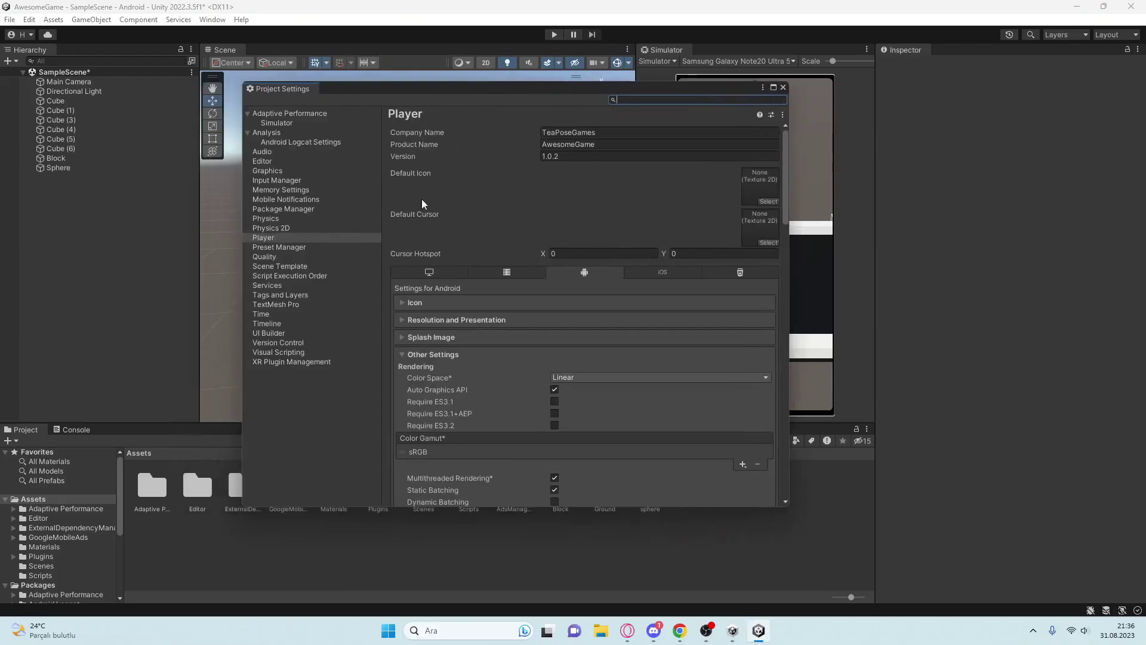
{"action": "scroll", "coordinate": [418, 293], "scroll_direction": "down", "scroll_amount": 5}
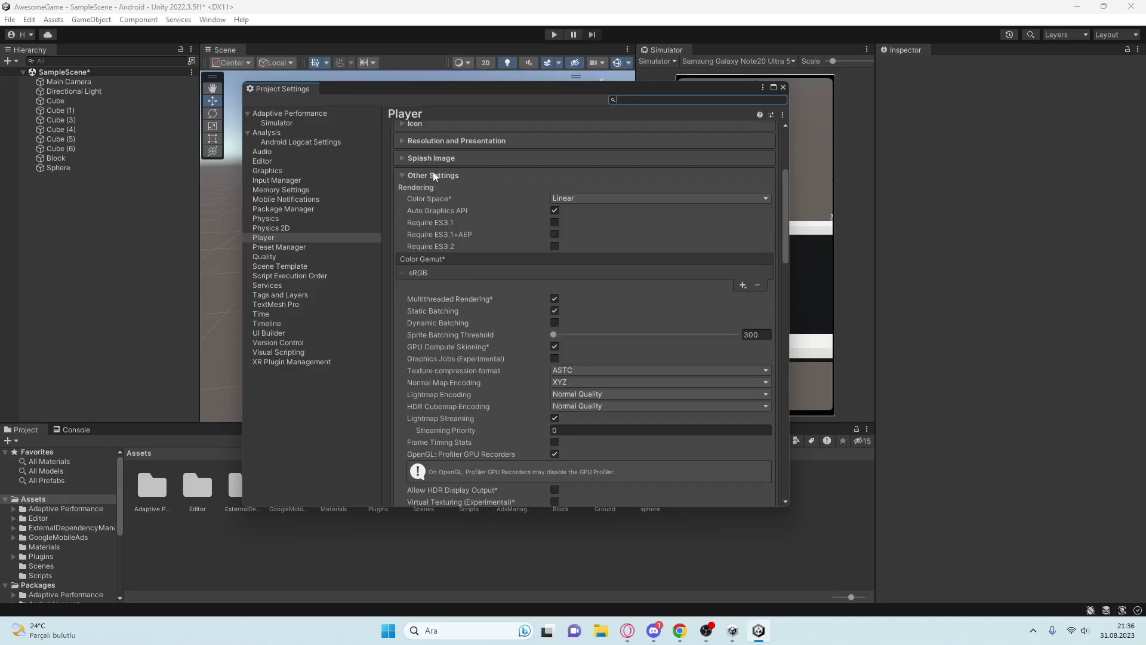
{"action": "scroll", "coordinate": [496, 332], "scroll_direction": "down", "scroll_amount": 1}
{"action": "scroll", "coordinate": [574, 328], "scroll_direction": "down", "scroll_amount": 4}
{"action": "scroll", "coordinate": [578, 332], "scroll_direction": "down", "scroll_amount": 2}
{"action": "scroll", "coordinate": [578, 331], "scroll_direction": "down", "scroll_amount": 2}
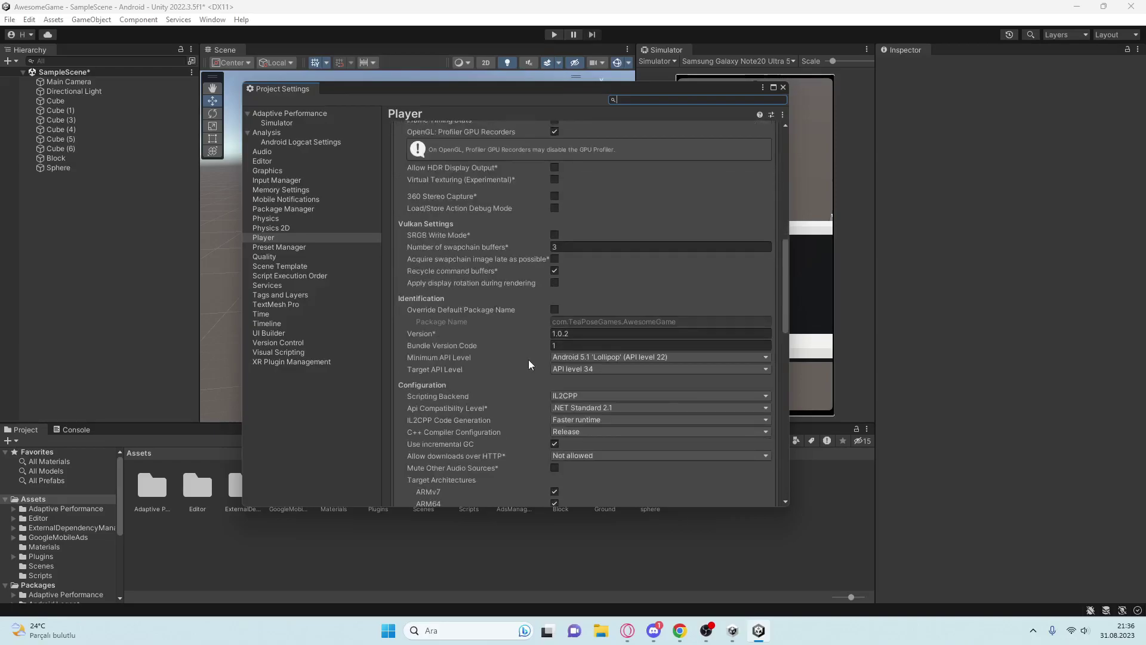
{"action": "scroll", "coordinate": [529, 364], "scroll_direction": "down", "scroll_amount": 1}
{"action": "left_click", "coordinate": [585, 334]}
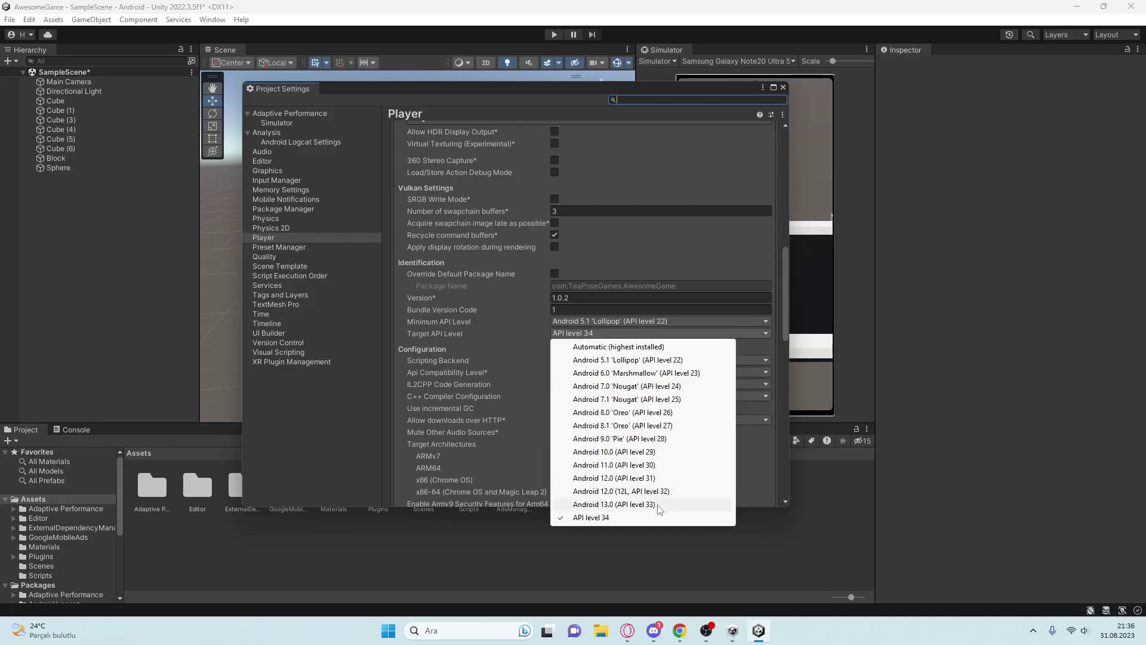
{"action": "left_click", "coordinate": [787, 83]}
{"action": "left_click", "coordinate": [783, 87]}
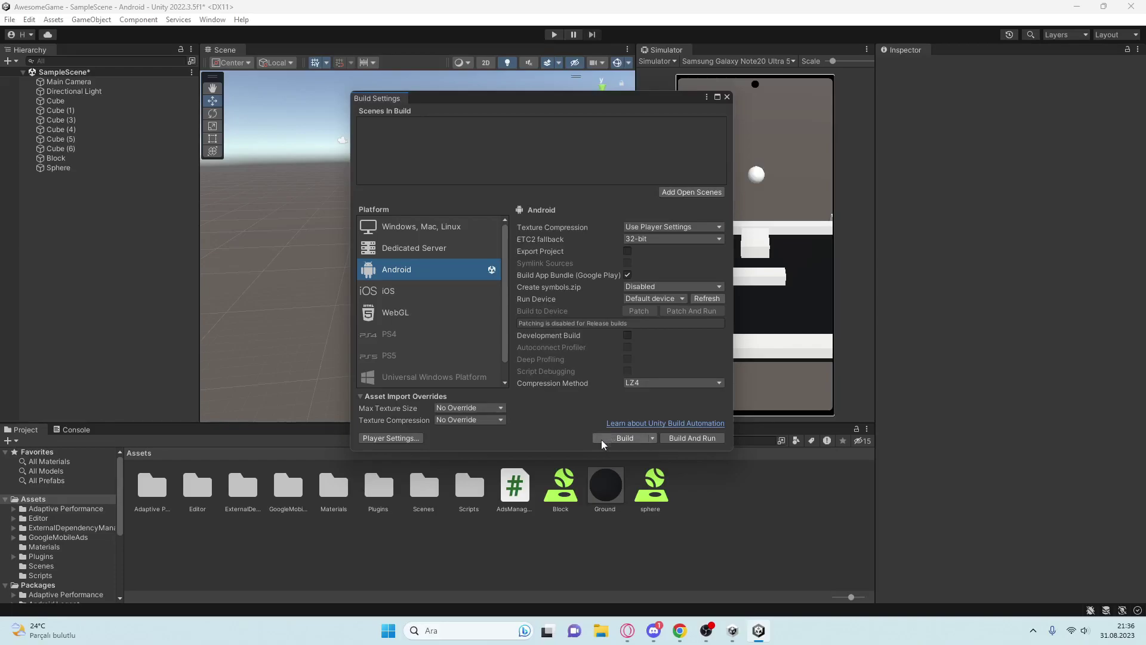
{"action": "left_click", "coordinate": [727, 97]}
- Launch Android Studio via Windows search and open its Android SDK manager
{"action": "left_click", "coordinate": [476, 628]}
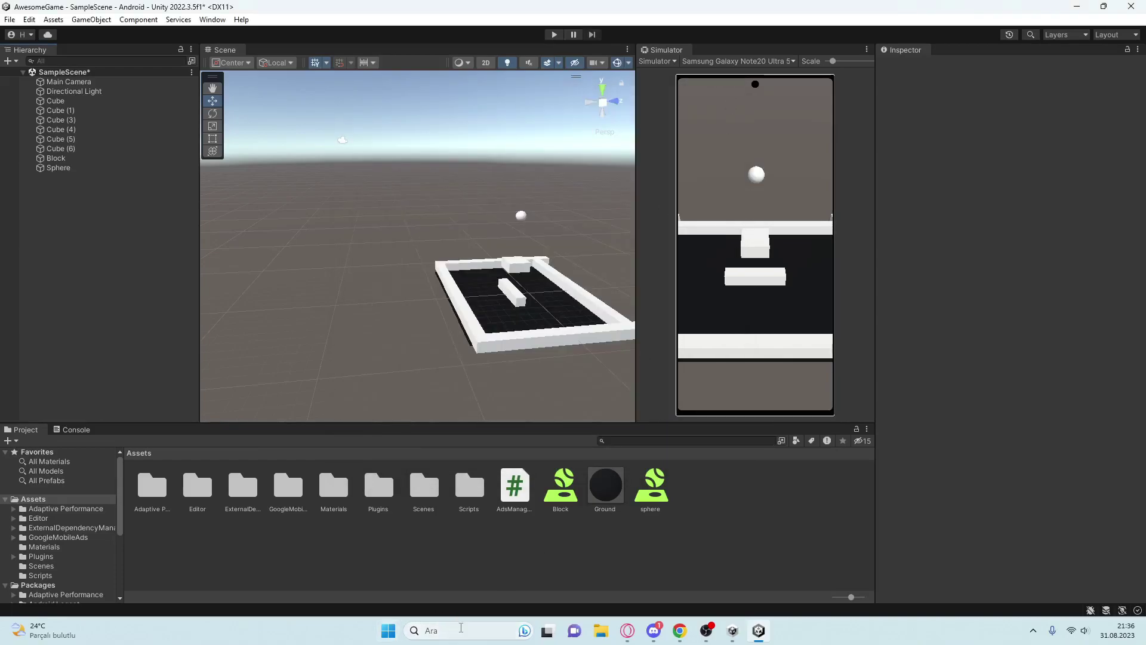
{"action": "type", "text": "an"}
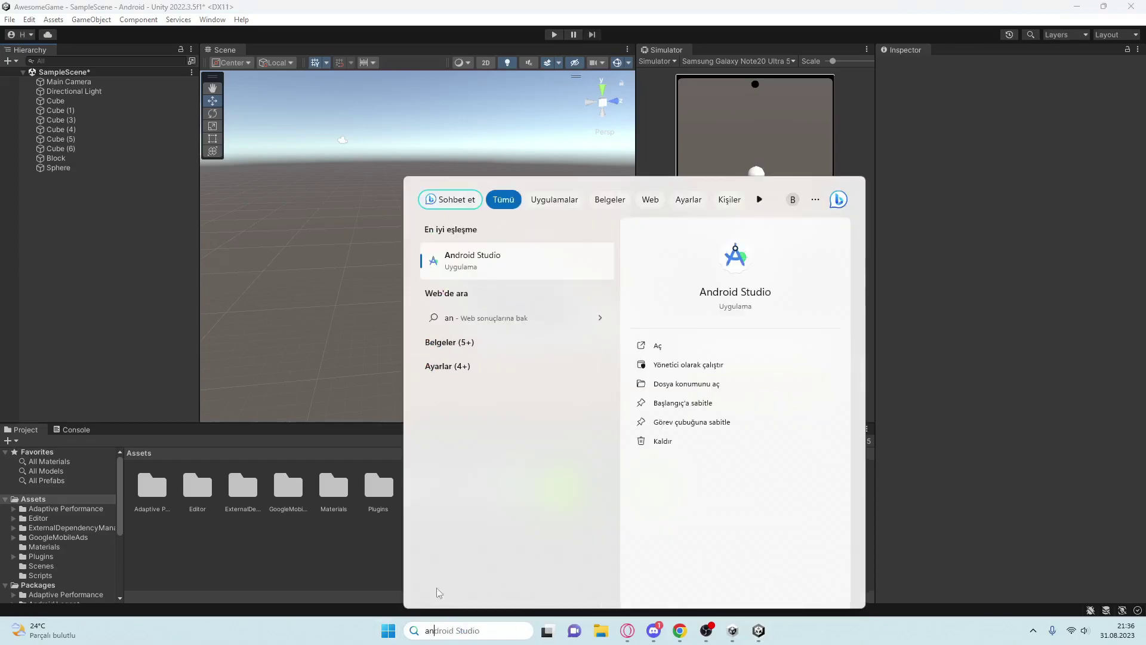
{"action": "left_click", "coordinate": [500, 265]}
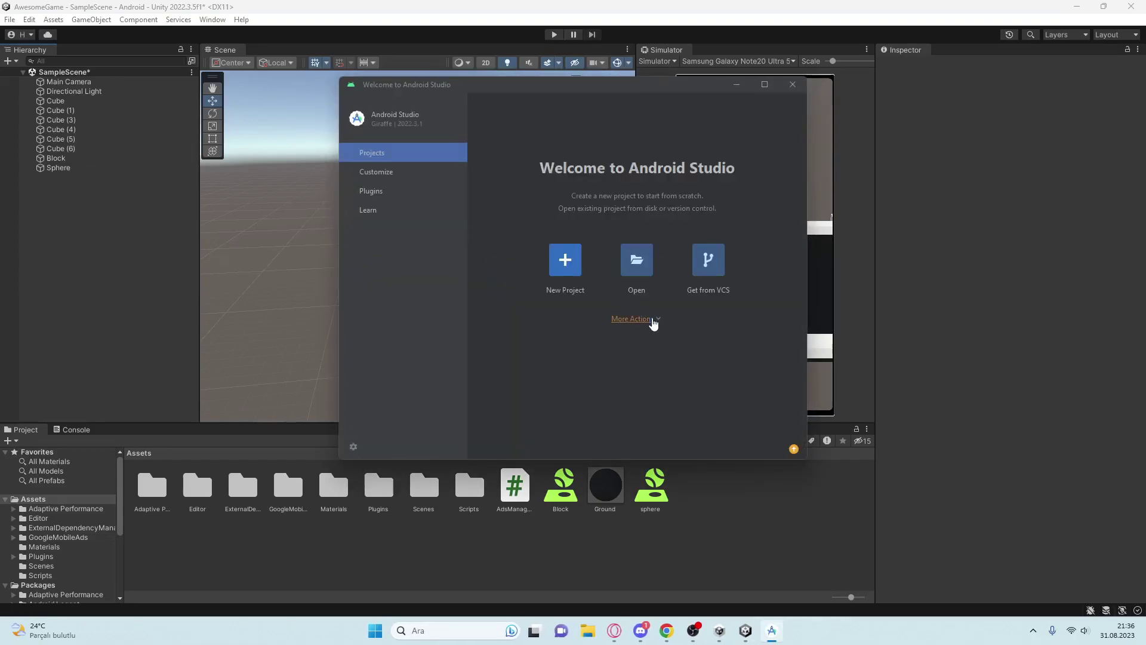
{"action": "left_click", "coordinate": [654, 323]}
{"action": "left_click", "coordinate": [662, 377]}
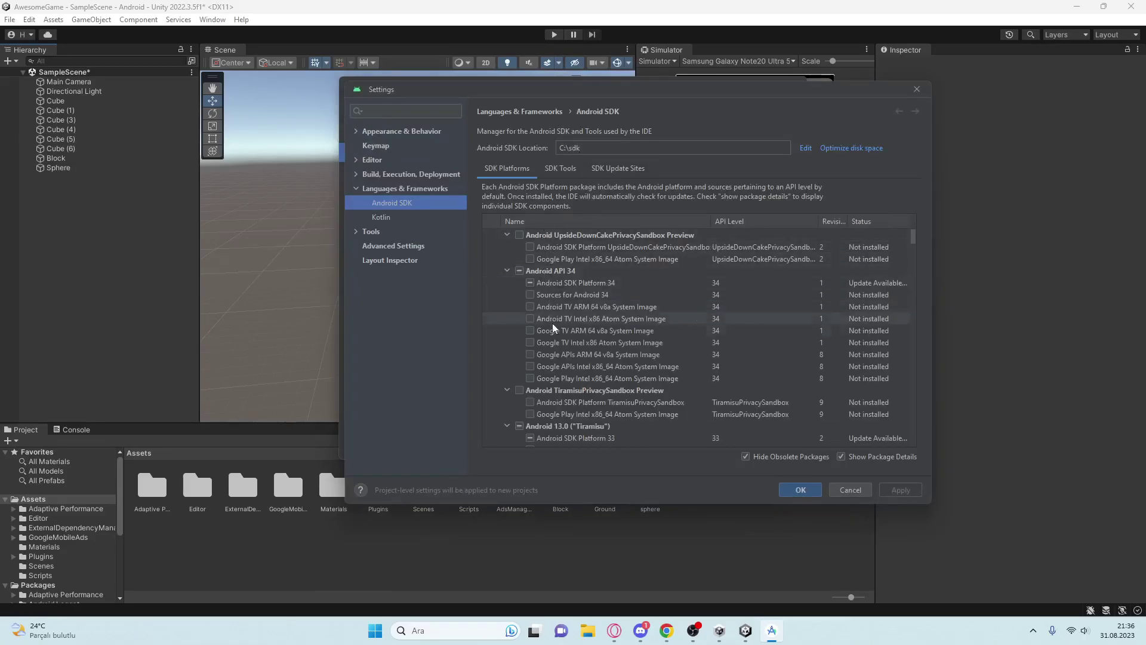
- Review the SDK package groups and tick all Android API 34 packages for download
{"action": "left_click", "coordinate": [507, 235]}
{"action": "left_click", "coordinate": [507, 246]}
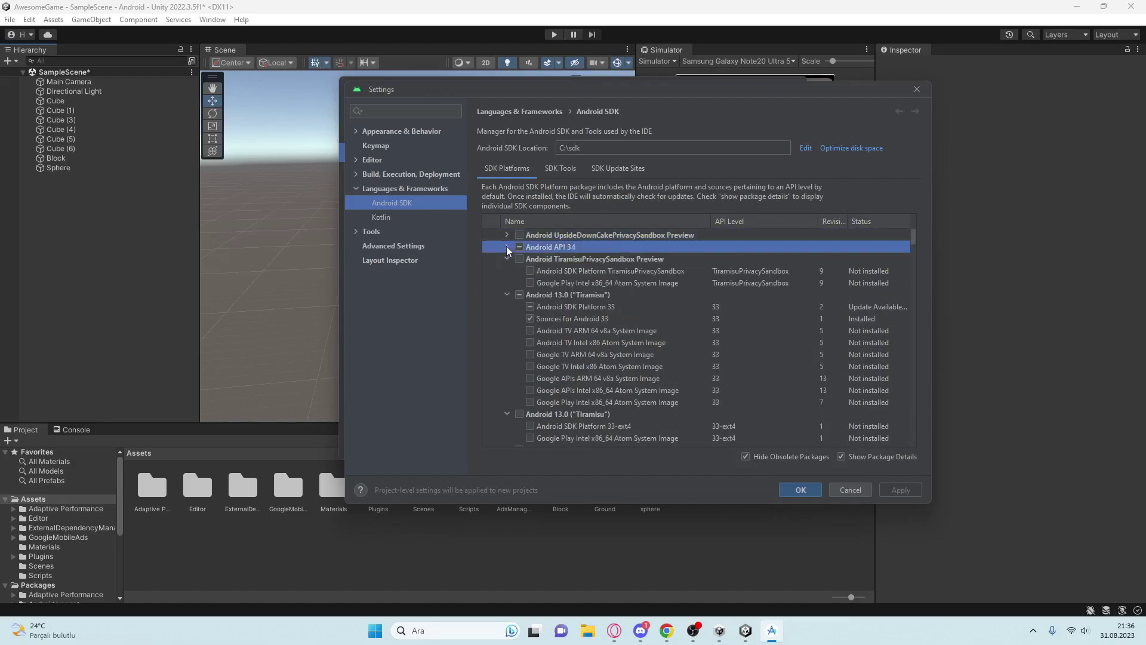
{"action": "left_click", "coordinate": [507, 294]}
{"action": "left_click", "coordinate": [507, 307]}
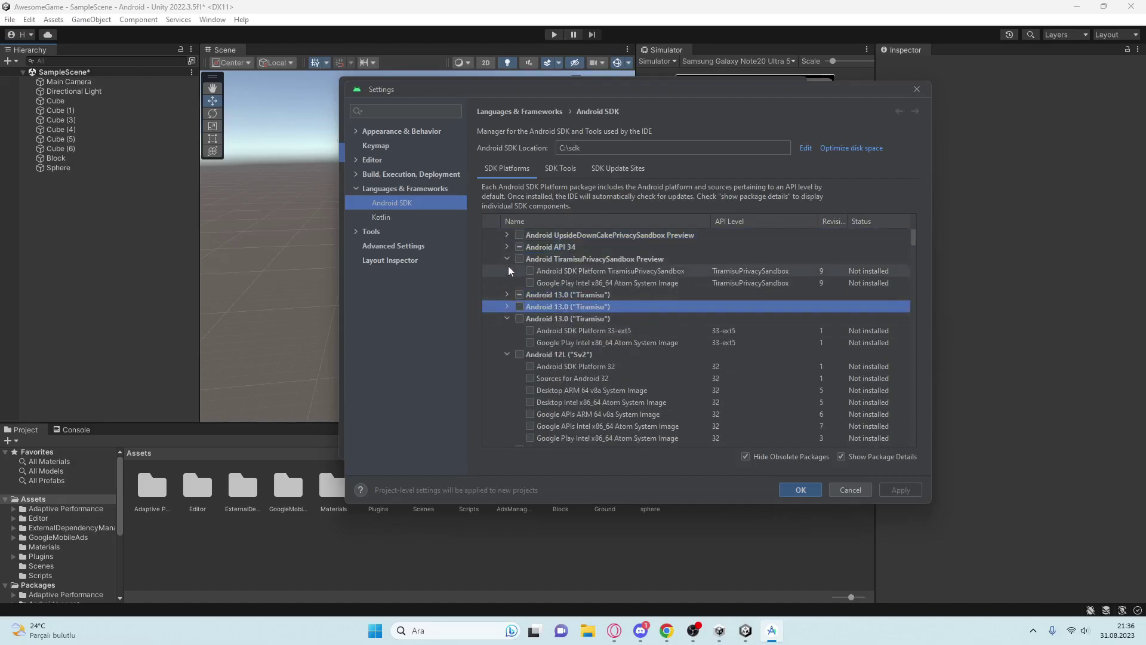
{"action": "left_click", "coordinate": [507, 356]}
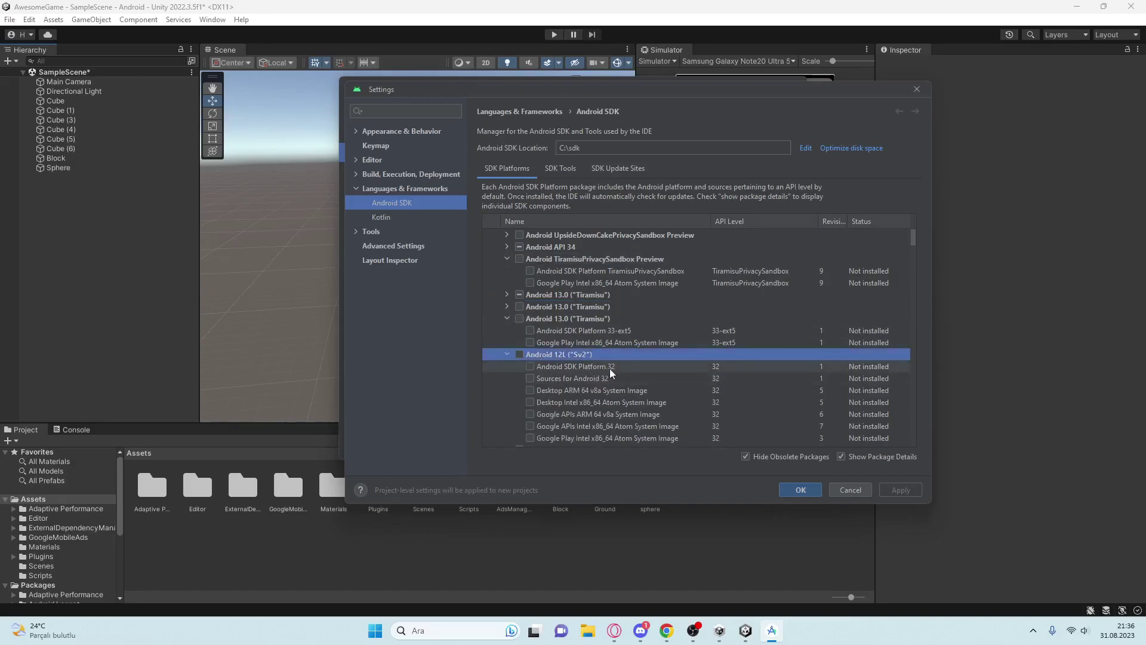
{"action": "left_click", "coordinate": [508, 294]}
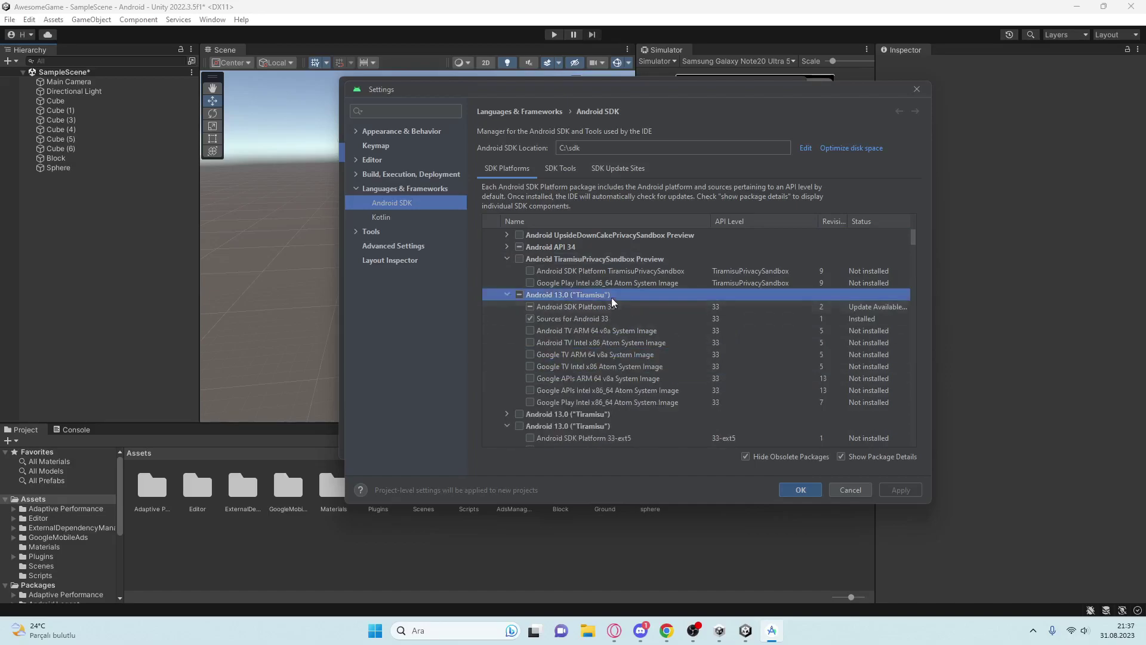
{"action": "left_click", "coordinate": [507, 246]}
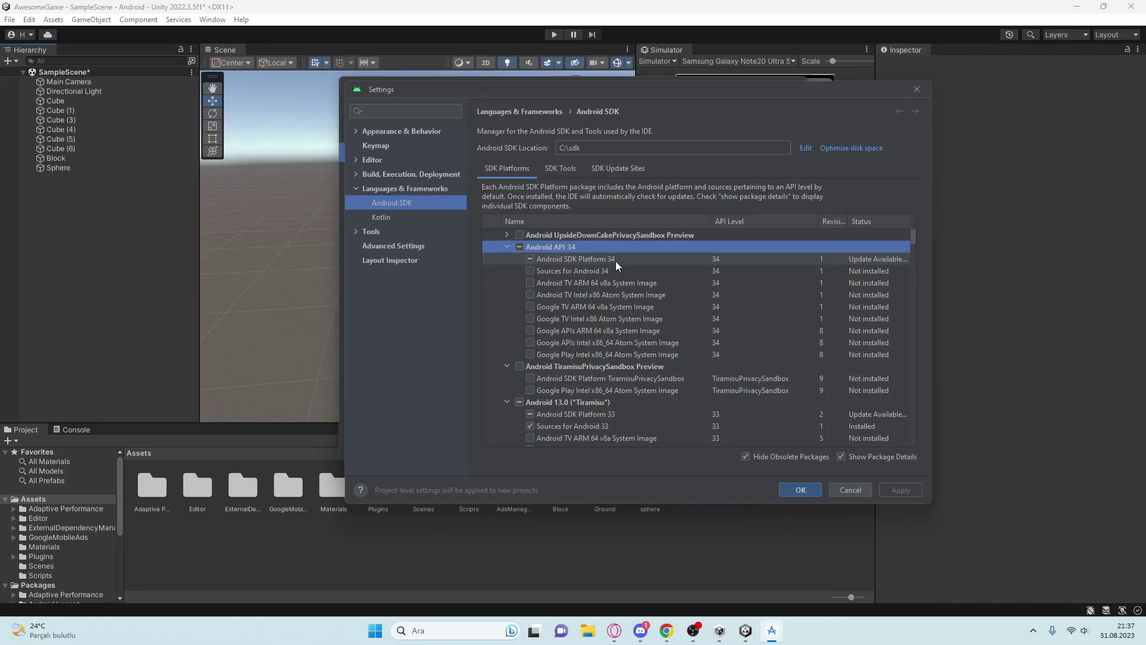
{"action": "left_click", "coordinate": [520, 247]}
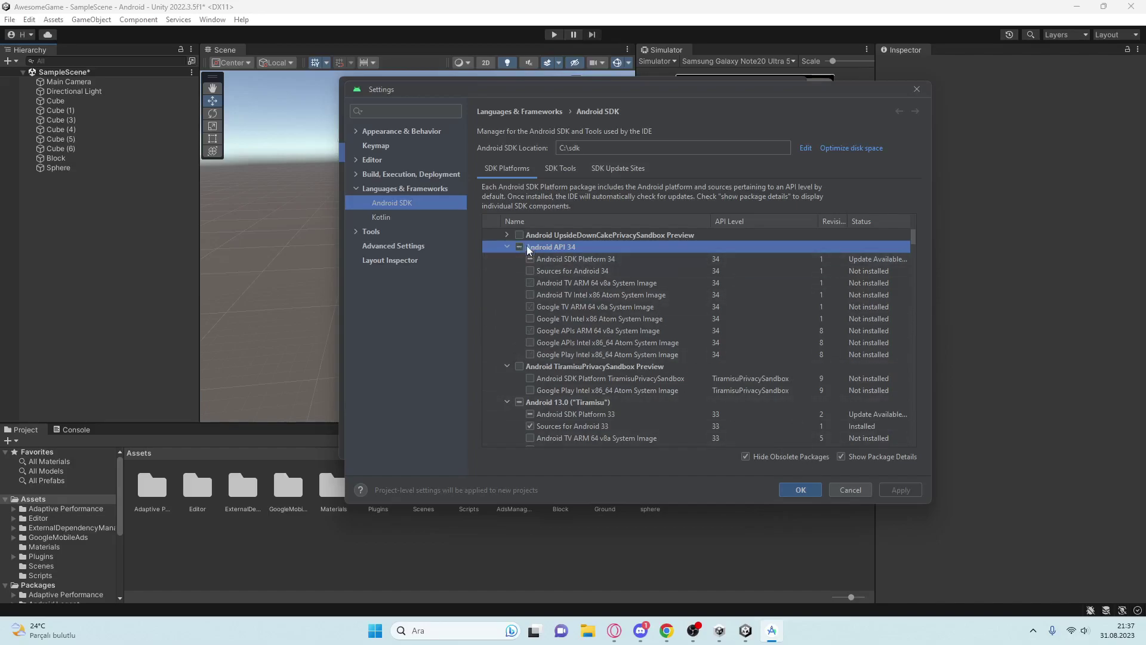
{"action": "left_click", "coordinate": [519, 247]}
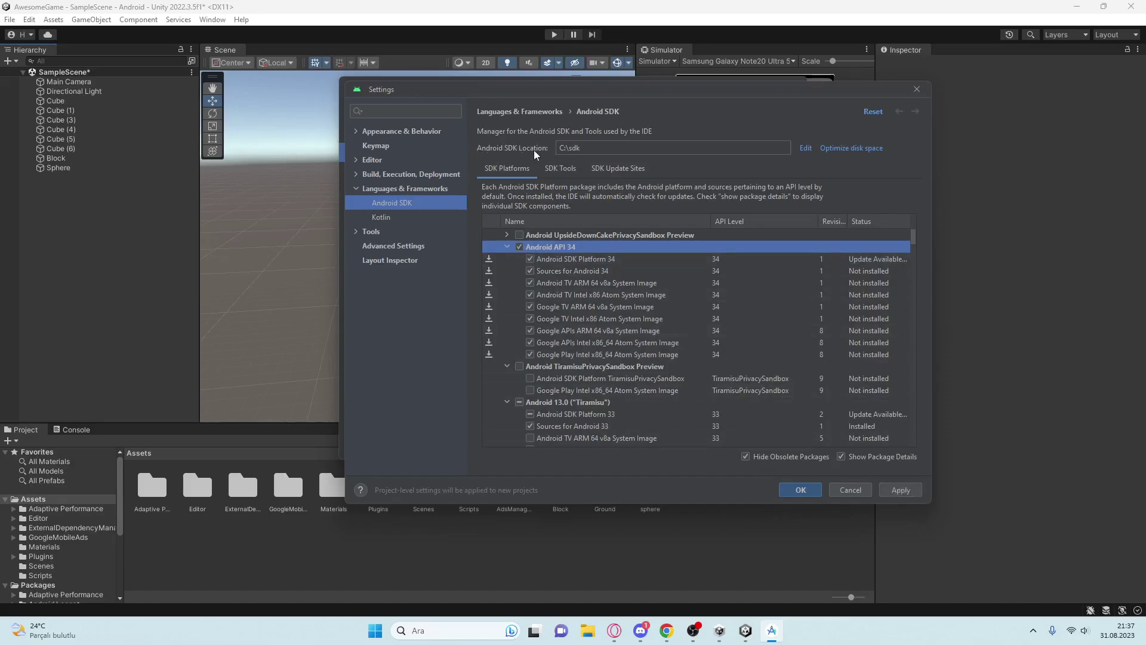
- Select the C:\sdk SDK location path and return to Unity
{"action": "left_click", "coordinate": [608, 152]}
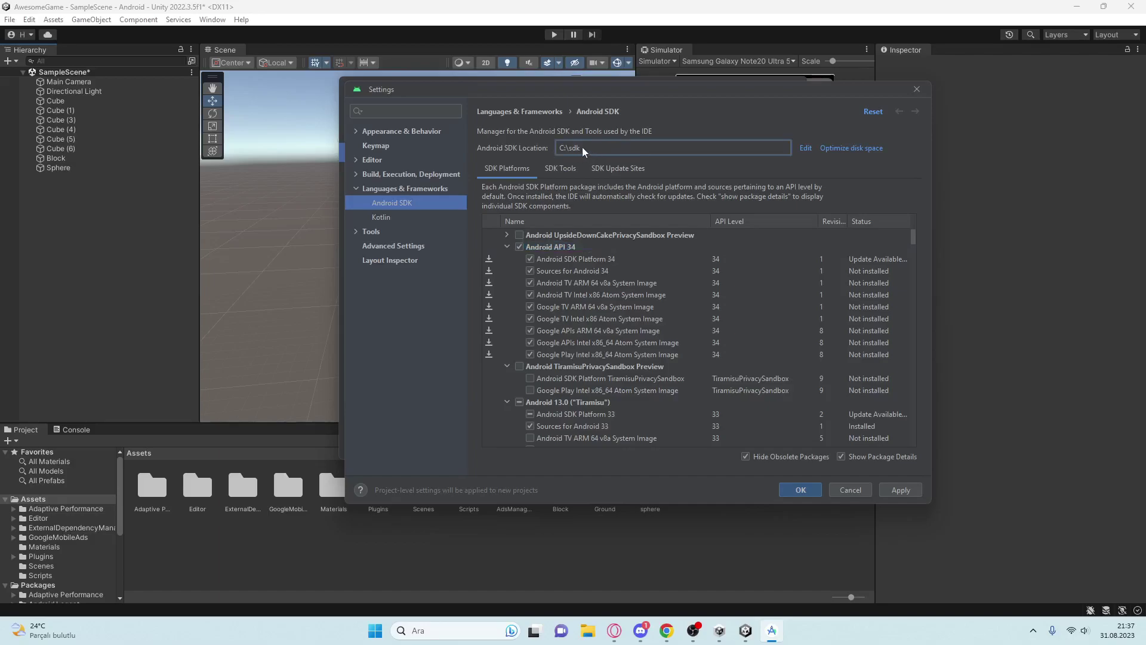
{"action": "left_click_drag", "start_coordinate": [646, 155], "coordinate": [548, 159]}
{"action": "key", "text": "alt+Tab"}
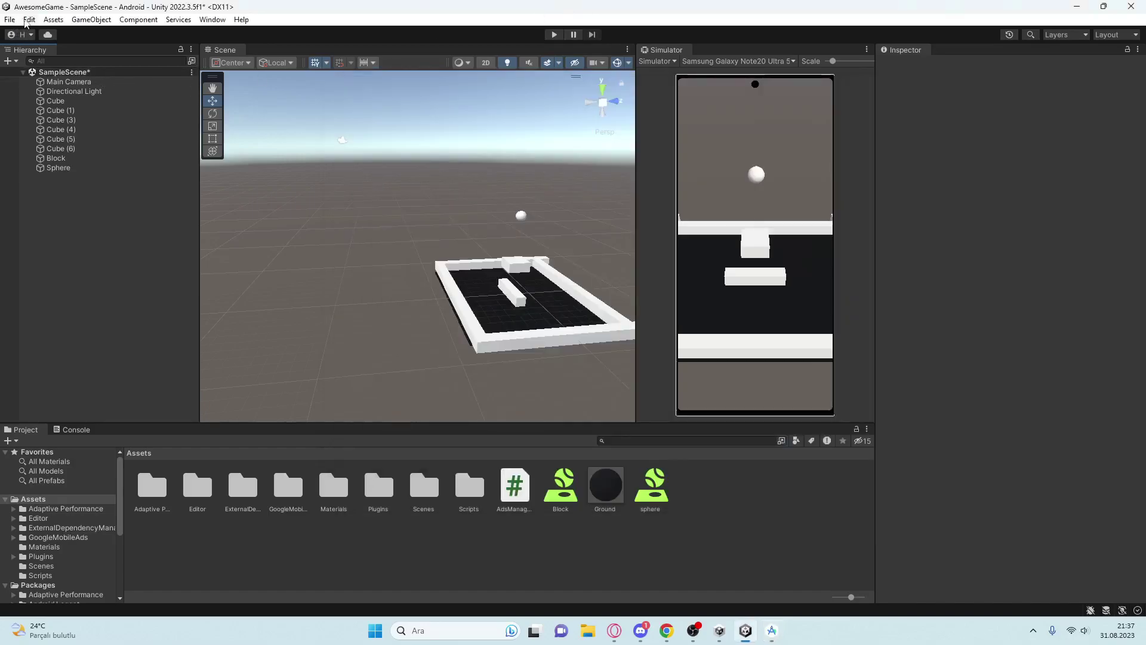
{"action": "left_click", "coordinate": [28, 20]}
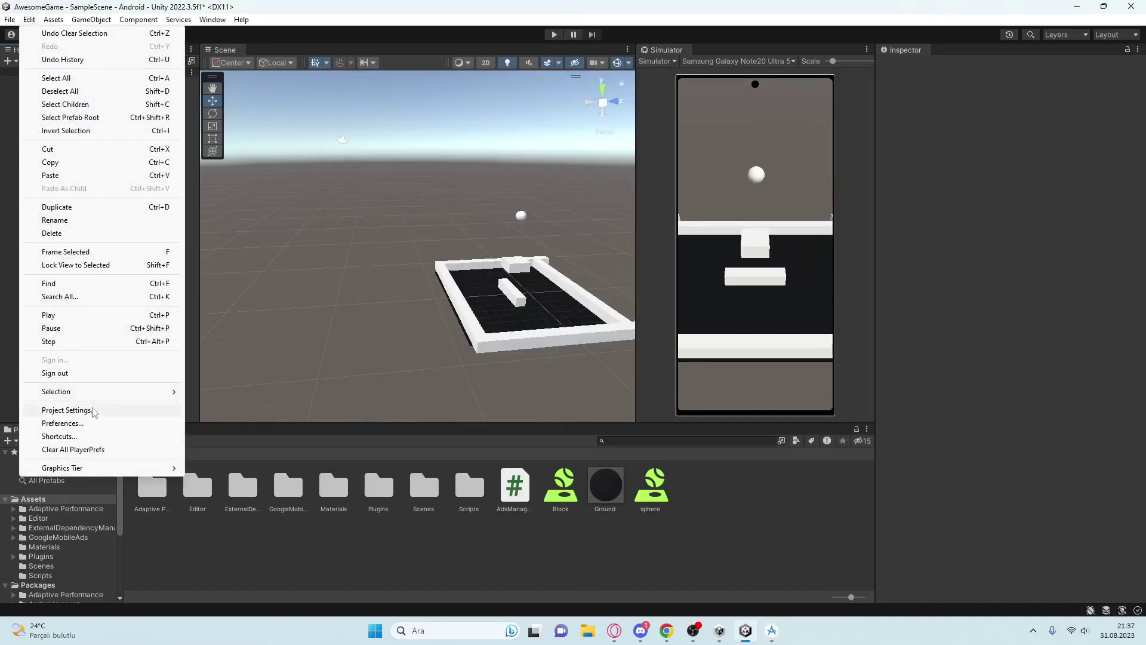
{"action": "left_click", "coordinate": [63, 422]}
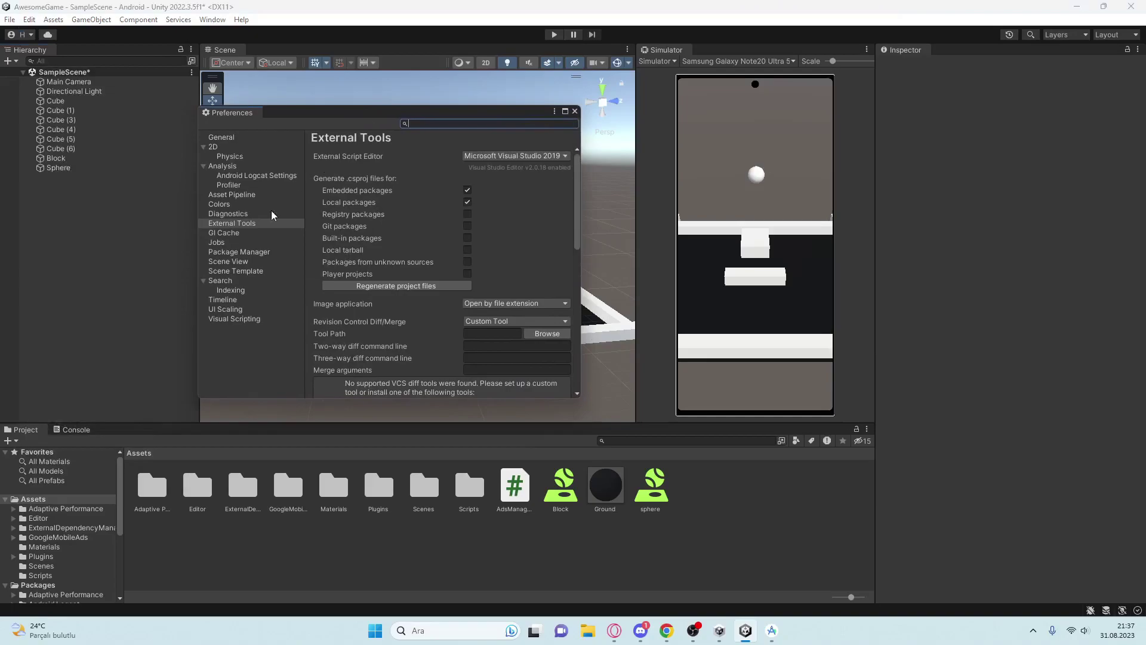
{"action": "left_click_drag", "start_coordinate": [487, 113], "coordinate": [500, 111]}
{"action": "scroll", "coordinate": [525, 295], "scroll_direction": "down", "scroll_amount": 3}
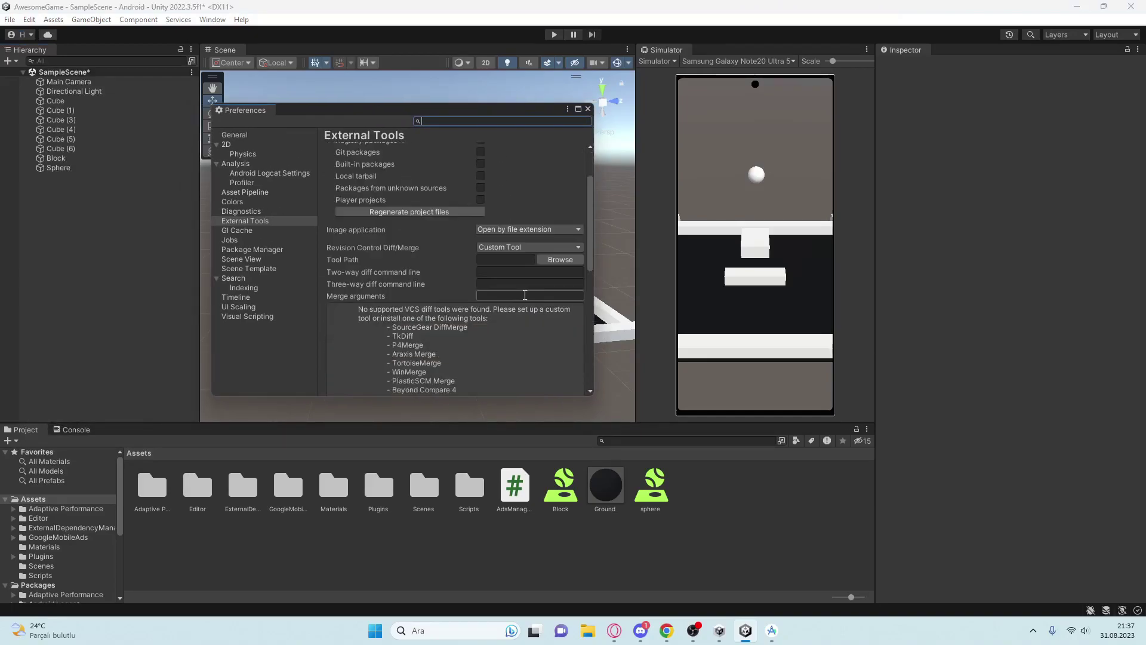
{"action": "scroll", "coordinate": [524, 295], "scroll_direction": "down", "scroll_amount": 2}
{"action": "scroll", "coordinate": [507, 281], "scroll_direction": "down", "scroll_amount": 3}
{"action": "scroll", "coordinate": [477, 275], "scroll_direction": "down", "scroll_amount": 3}
{"action": "scroll", "coordinate": [432, 268], "scroll_direction": "down", "scroll_amount": 2}
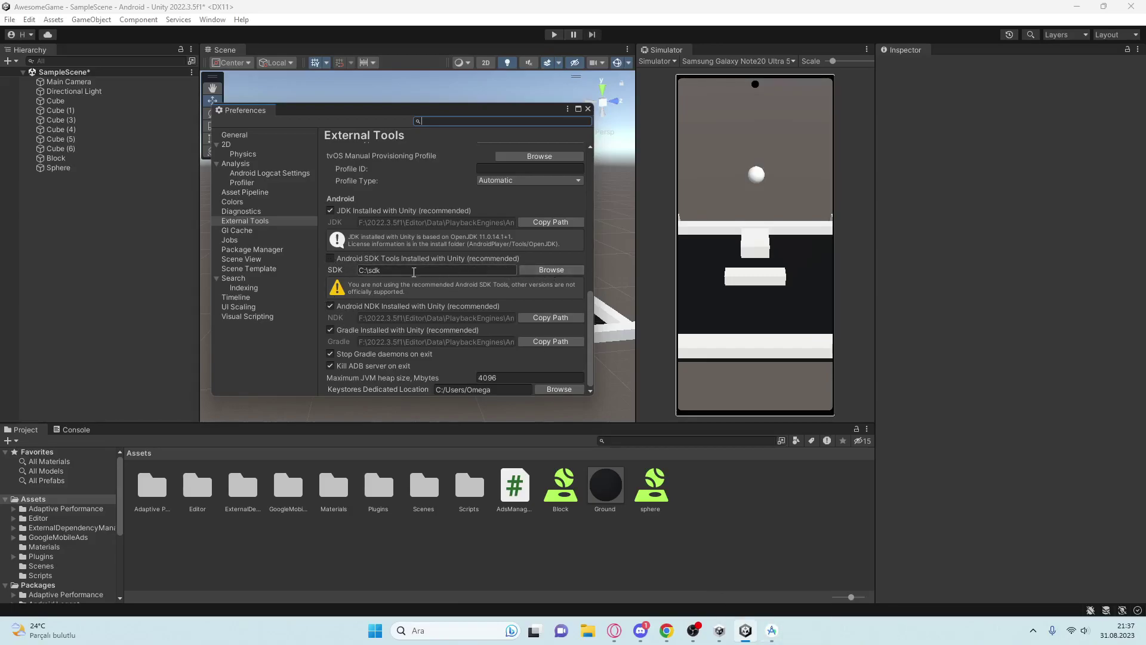
{"action": "left_click", "coordinate": [413, 273]}
{"action": "left_click", "coordinate": [413, 273]}
{"action": "left_click", "coordinate": [588, 111]}
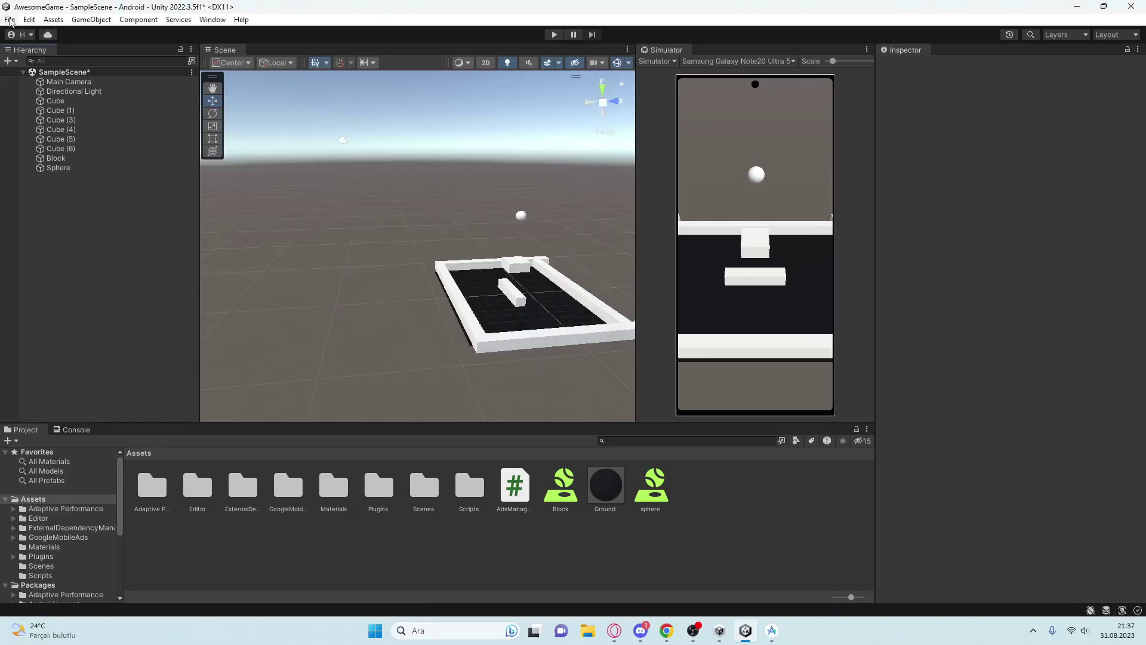
{"action": "left_click", "coordinate": [10, 19]}
{"action": "left_click", "coordinate": [48, 169]}
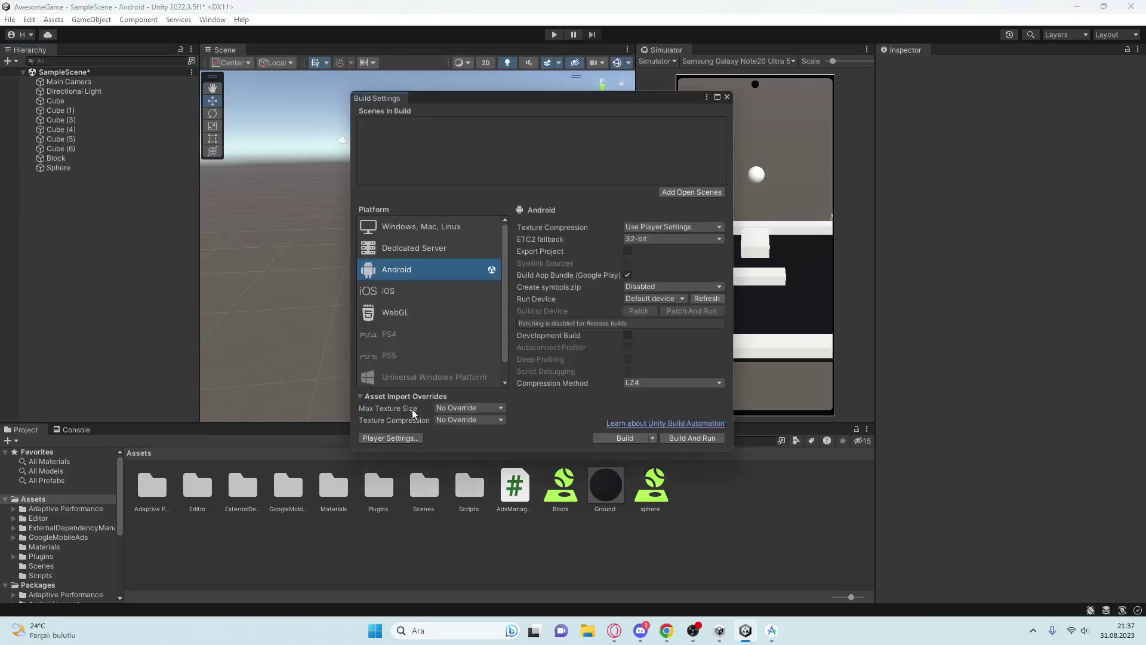
{"action": "left_click", "coordinate": [387, 437]}
{"action": "scroll", "coordinate": [497, 328], "scroll_direction": "down", "scroll_amount": 5}
{"action": "scroll", "coordinate": [560, 343], "scroll_direction": "down", "scroll_amount": 5}
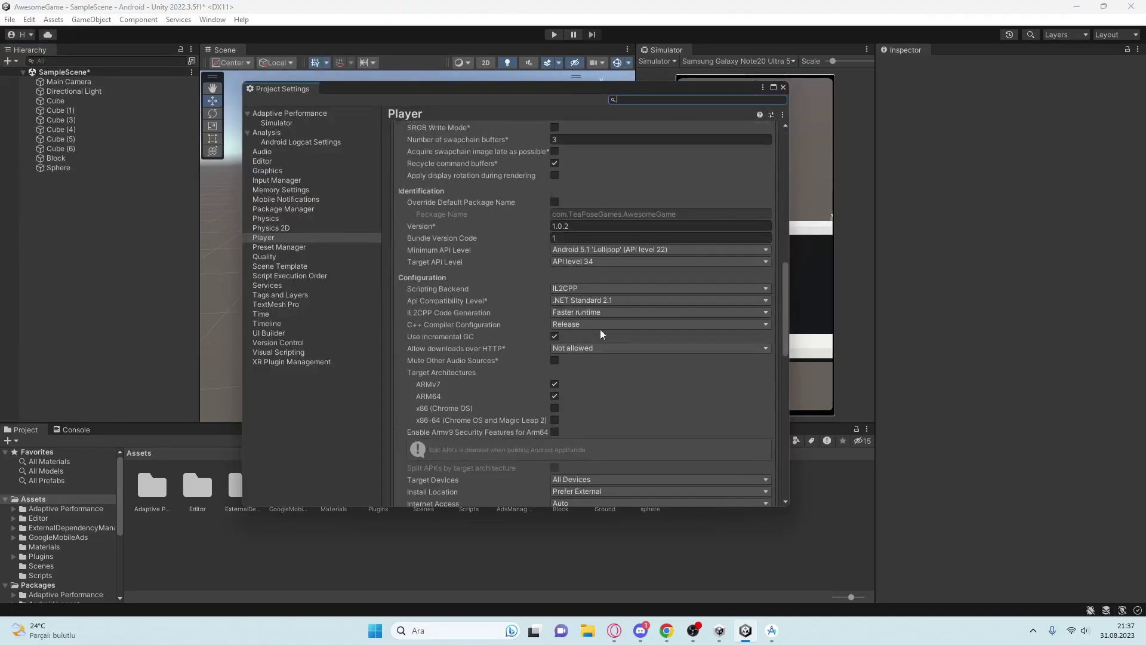
{"action": "left_click", "coordinate": [619, 263]}
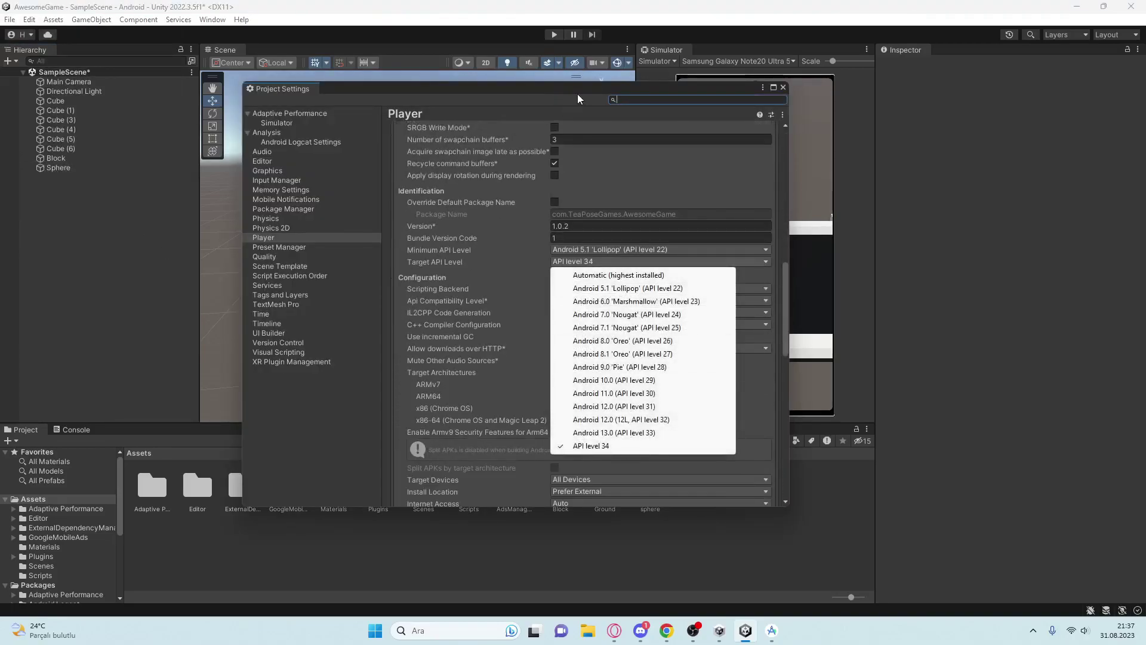
{"action": "left_click", "coordinate": [580, 92]}
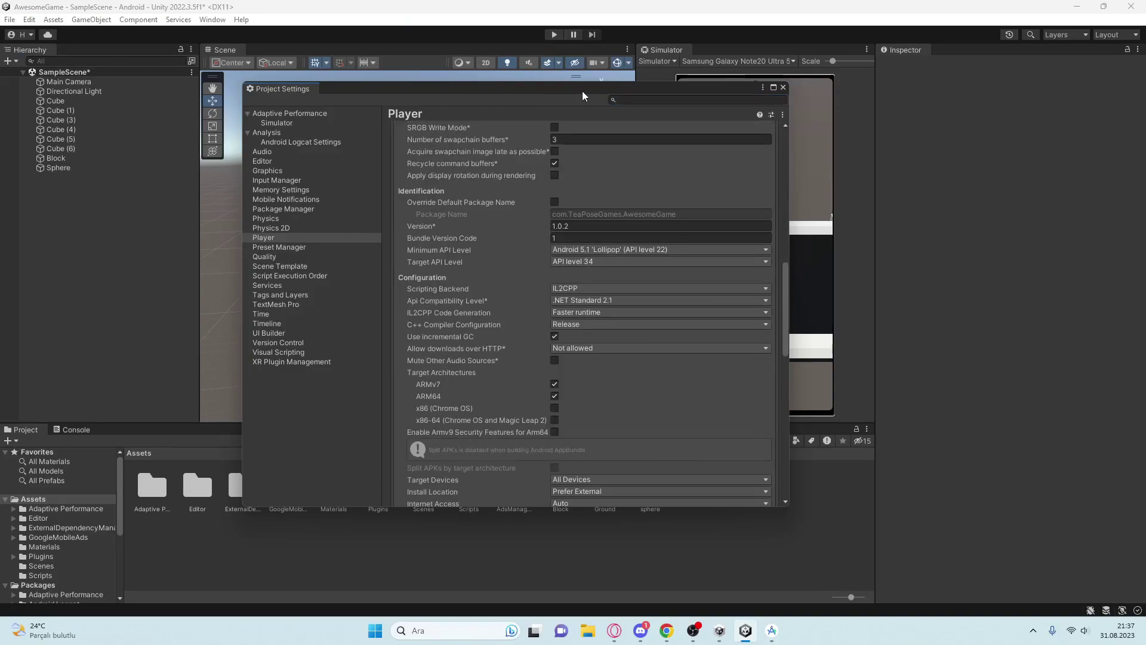
{"action": "left_click", "coordinate": [782, 88]}
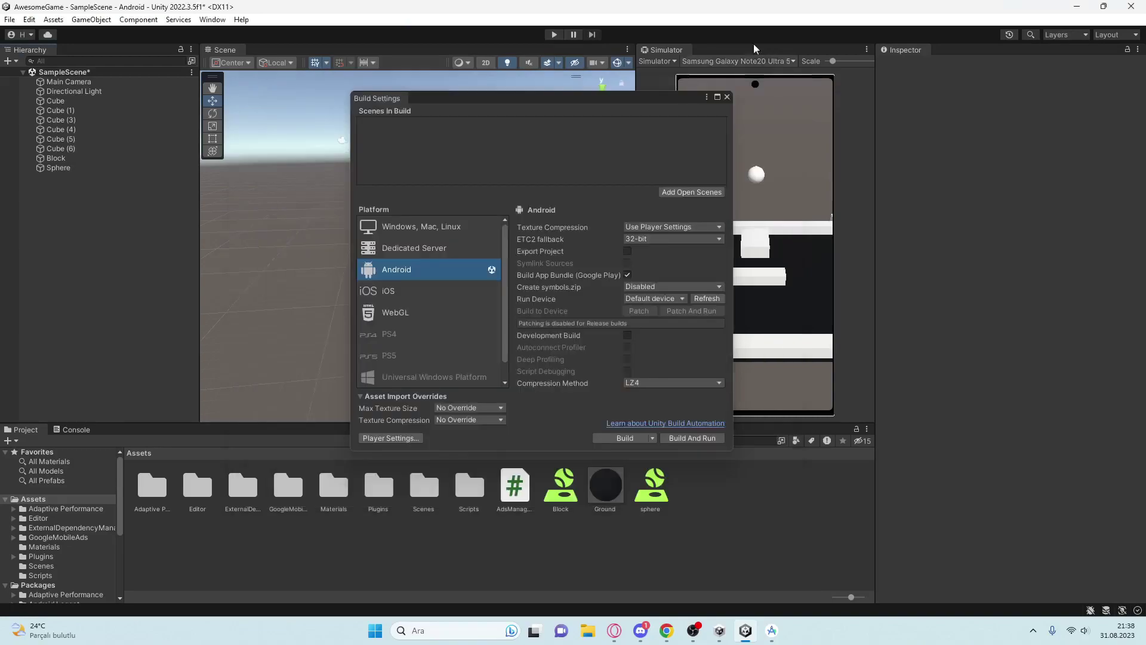
{"action": "left_click", "coordinate": [726, 97]}
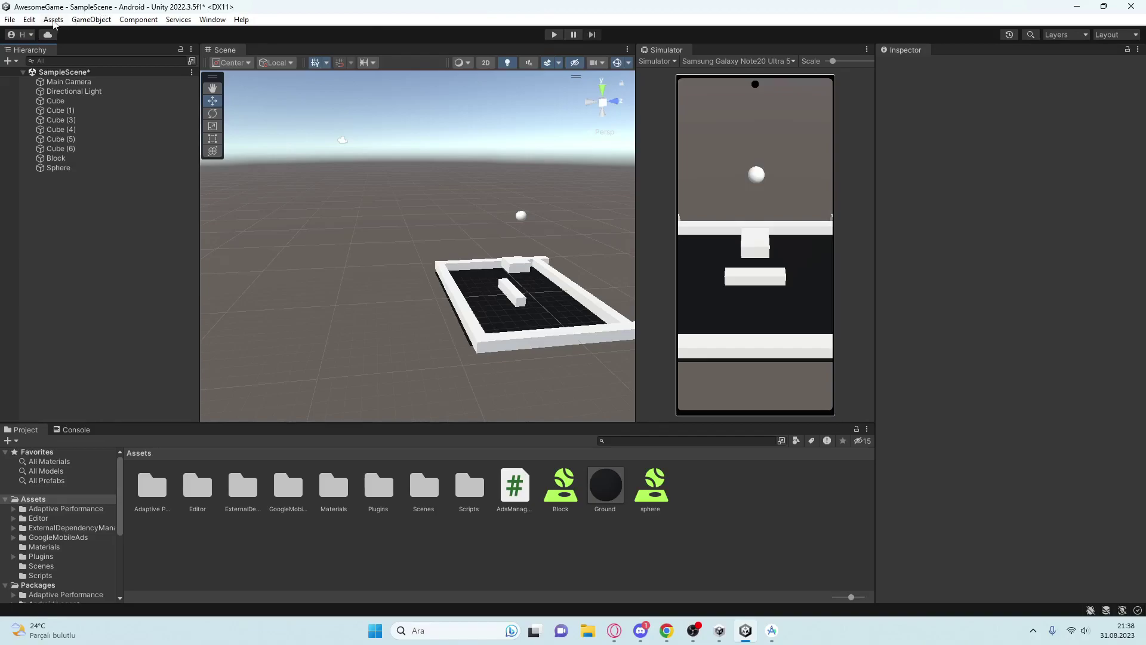
- Add a new cube, Cube (2), to the scene and nudge it along the X axis
{"action": "right_click", "coordinate": [62, 208]}
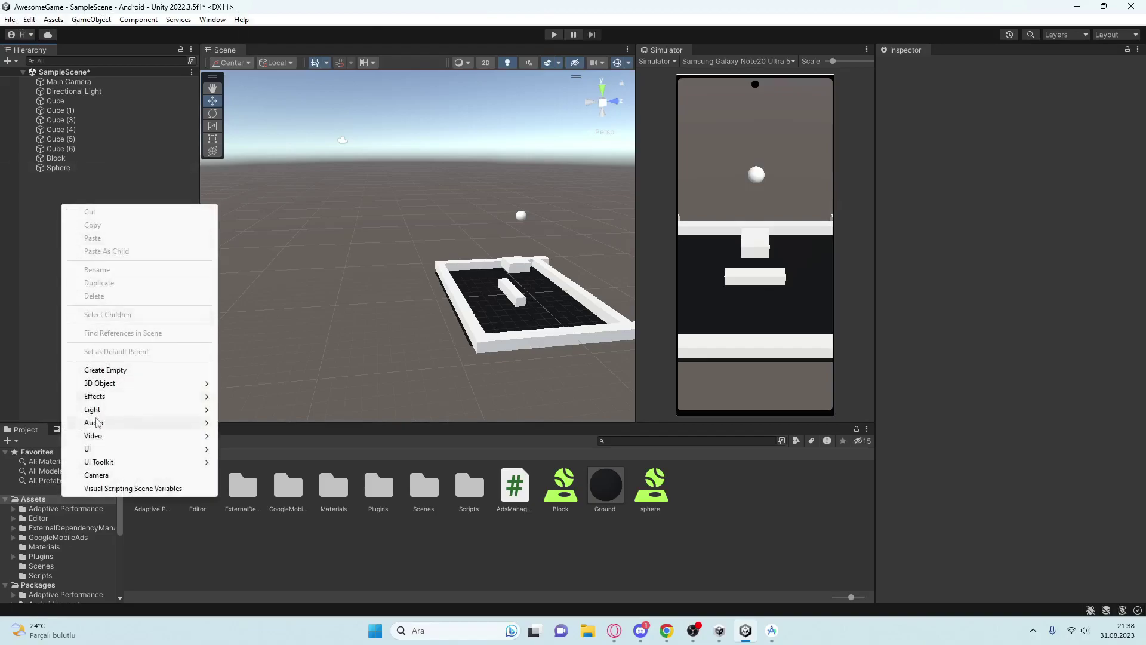
{"action": "mouse_move", "coordinate": [150, 385]}
{"action": "left_click", "coordinate": [239, 381]}
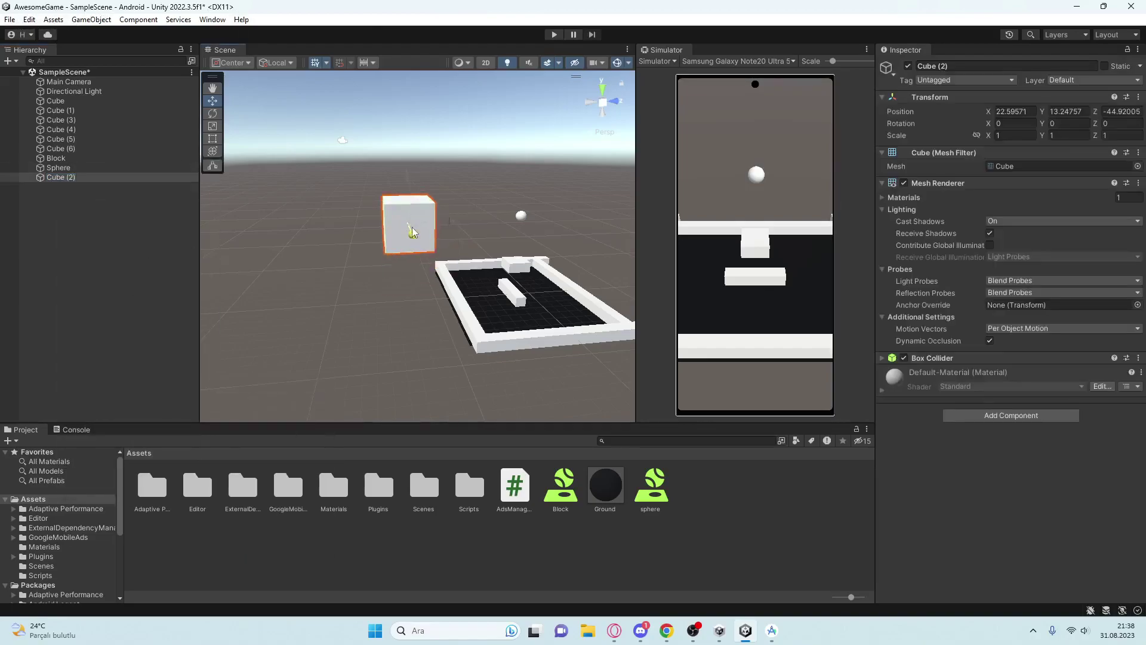
{"action": "left_click_drag", "start_coordinate": [424, 261], "coordinate": [409, 225]}
- In the Android Player Settings, enter 2 in the Version and Bundle Version Code fields
{"action": "left_click", "coordinate": [10, 19]}
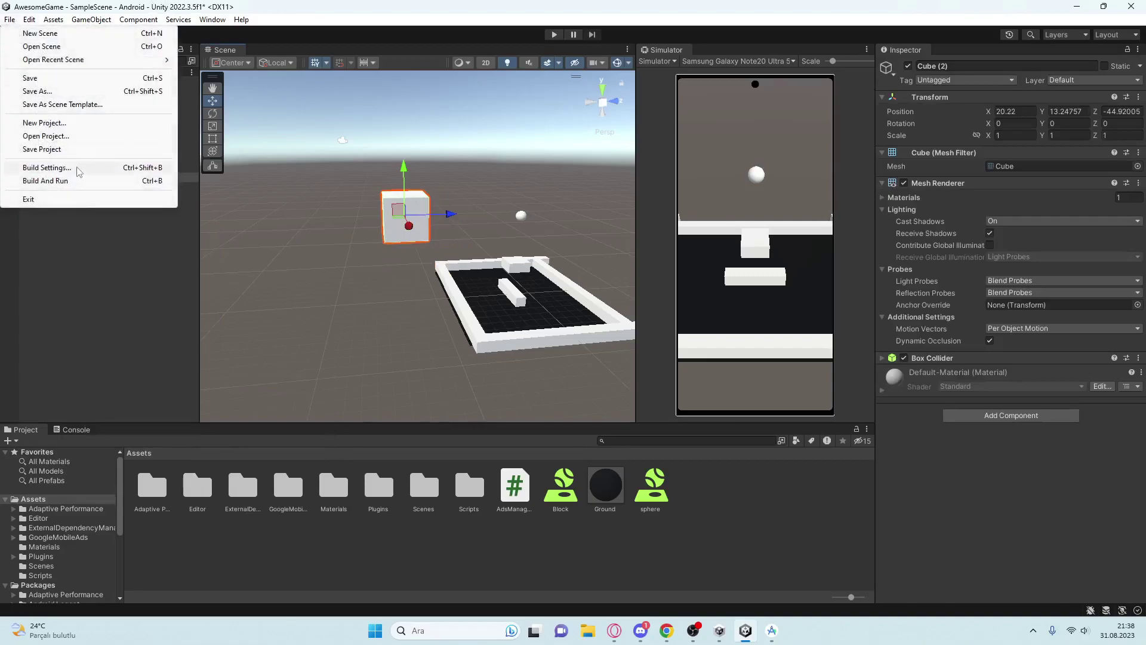
{"action": "left_click", "coordinate": [47, 167]}
{"action": "left_click", "coordinate": [398, 439]}
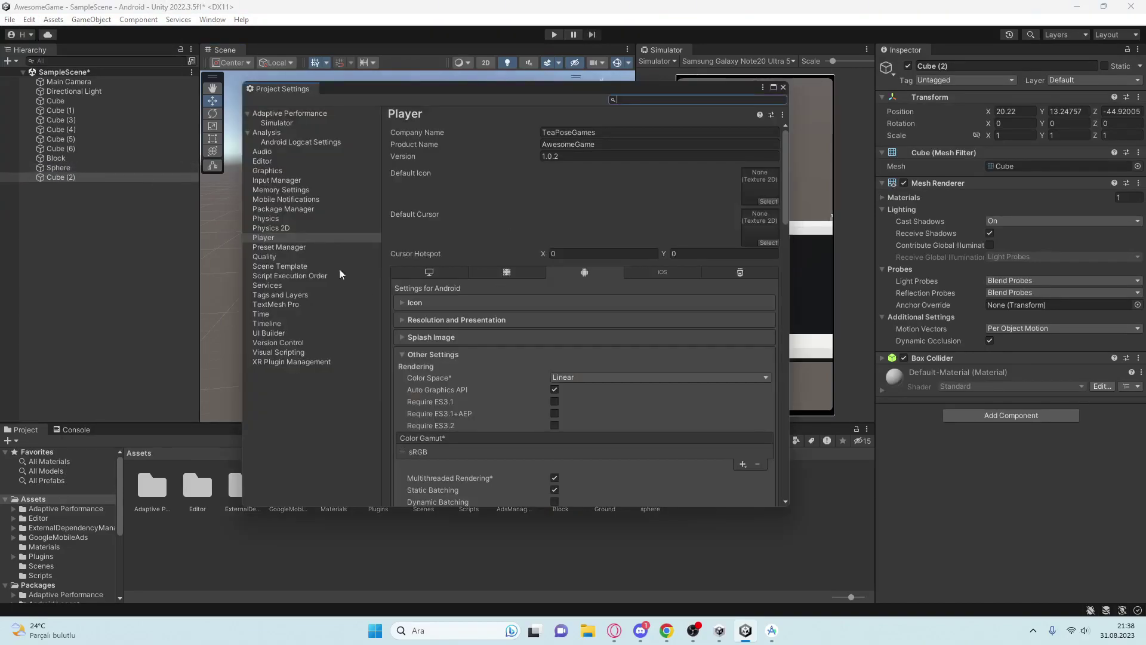
{"action": "scroll", "coordinate": [507, 310], "scroll_direction": "down", "scroll_amount": 1}
{"action": "scroll", "coordinate": [511, 295], "scroll_direction": "down", "scroll_amount": 2}
{"action": "scroll", "coordinate": [516, 290], "scroll_direction": "down", "scroll_amount": 4}
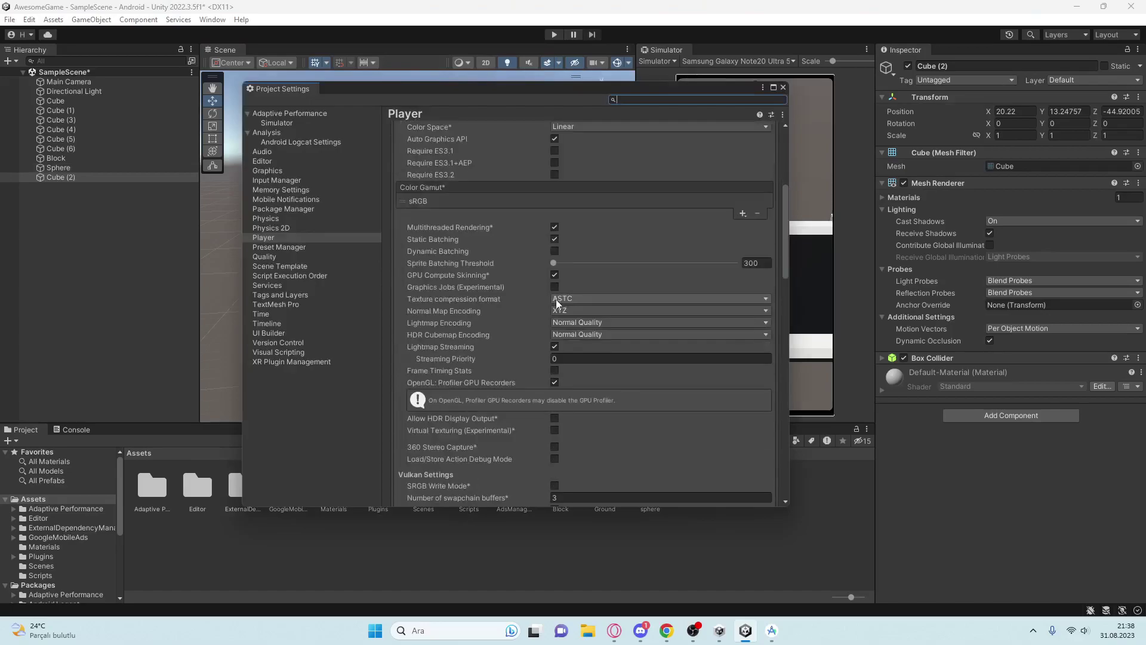
{"action": "scroll", "coordinate": [556, 299], "scroll_direction": "down", "scroll_amount": 2}
{"action": "scroll", "coordinate": [520, 340], "scroll_direction": "down", "scroll_amount": 3}
{"action": "scroll", "coordinate": [485, 379], "scroll_direction": "down", "scroll_amount": 1}
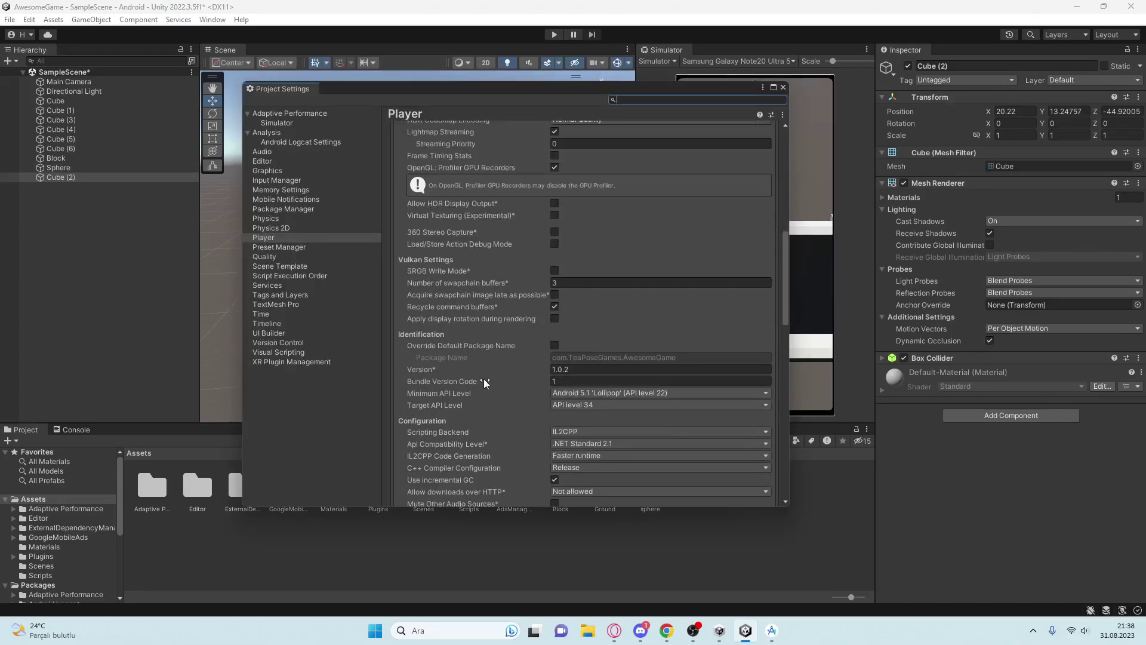
{"action": "left_click", "coordinate": [572, 369]}
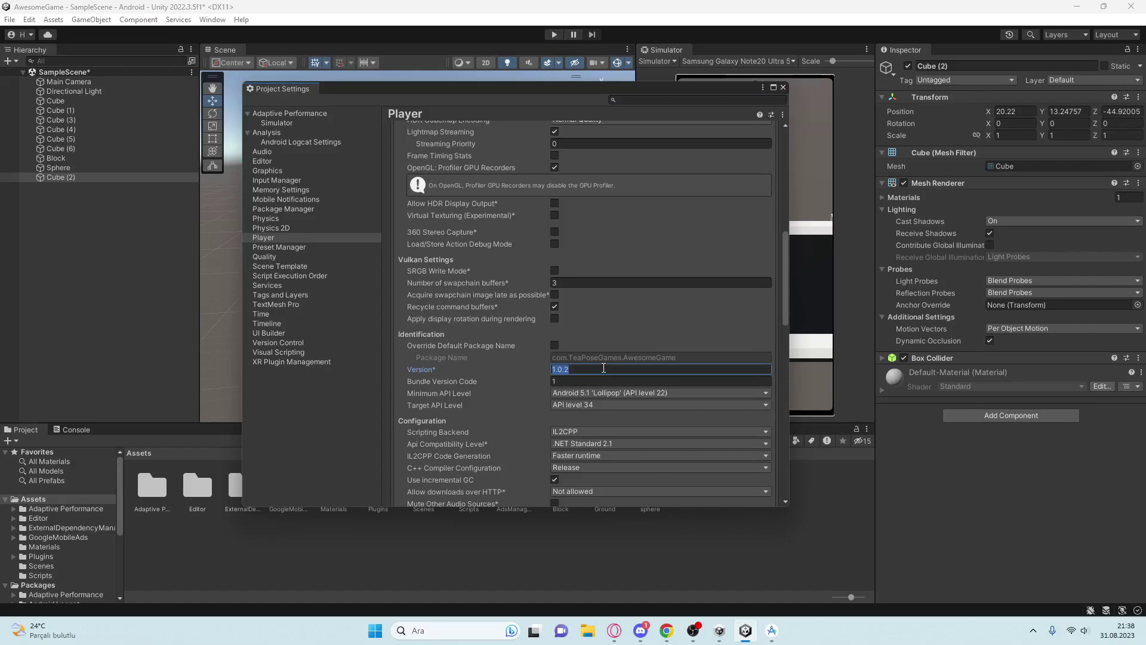
{"action": "type", "text": "2"}
{"action": "left_click", "coordinate": [578, 381]}
{"action": "type", "text": "2"}
- Expand the Publishing Settings section of the Android player settings
{"action": "scroll", "coordinate": [582, 380], "scroll_direction": "down", "scroll_amount": 3}
{"action": "scroll", "coordinate": [555, 387], "scroll_direction": "down", "scroll_amount": 5}
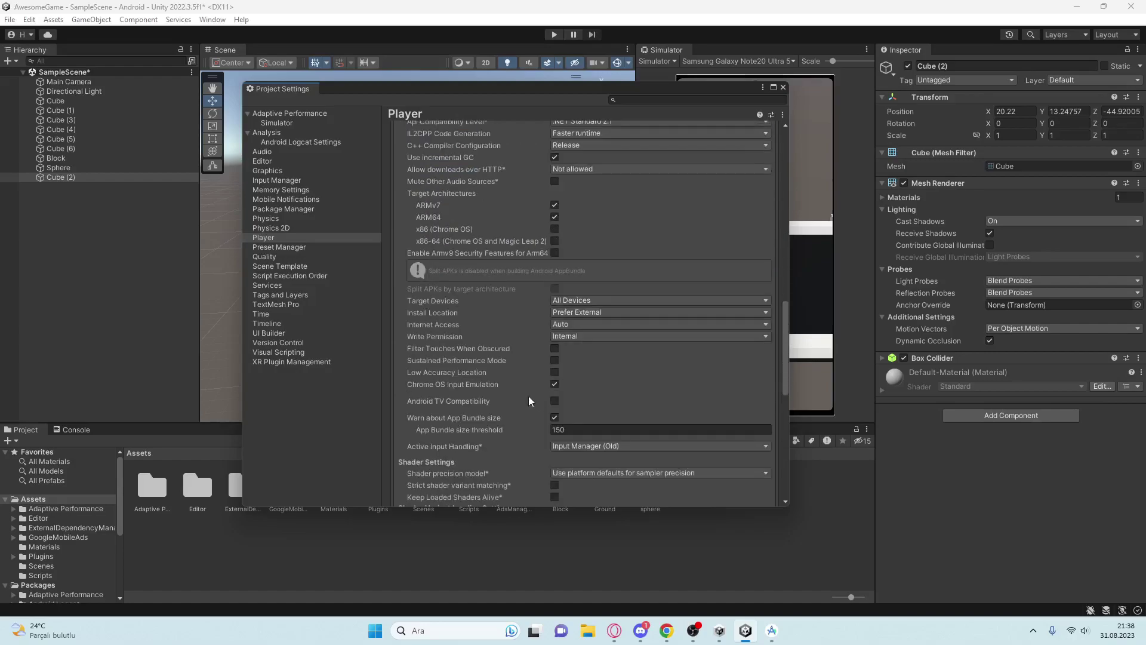
{"action": "scroll", "coordinate": [508, 415], "scroll_direction": "down", "scroll_amount": 5}
{"action": "scroll", "coordinate": [478, 456], "scroll_direction": "down", "scroll_amount": 5}
{"action": "left_click", "coordinate": [442, 484]}
{"action": "scroll", "coordinate": [537, 358], "scroll_direction": "down", "scroll_amount": 10}
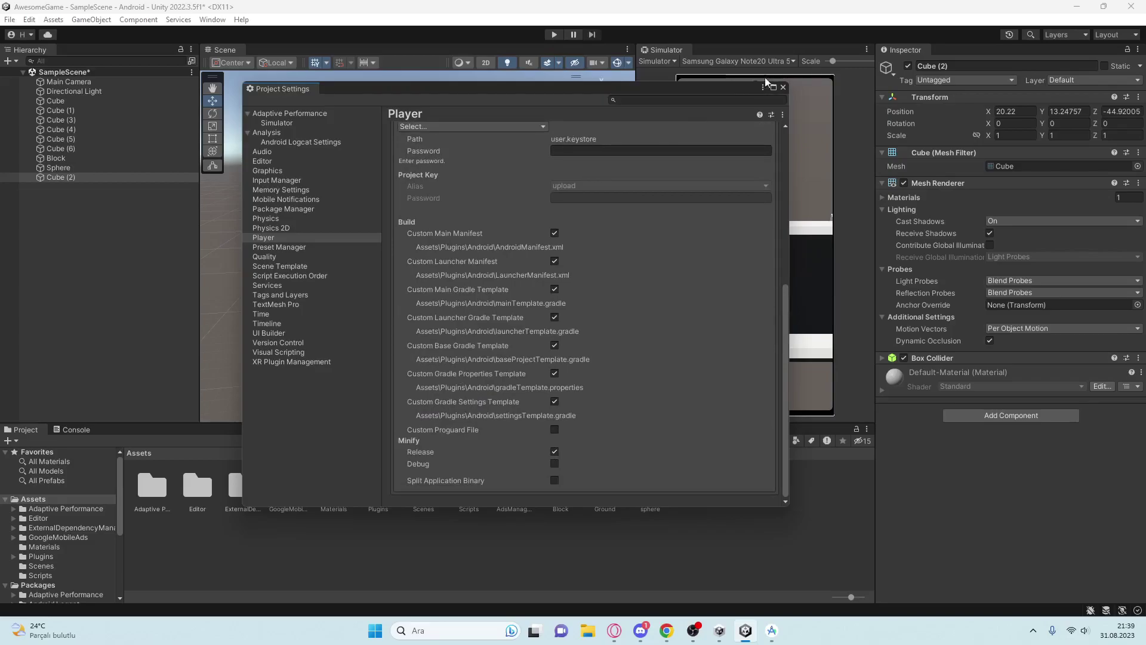
- Set Create symbols.zip to Public and close the Project Settings and Build Settings windows
{"action": "left_click", "coordinate": [784, 87]}
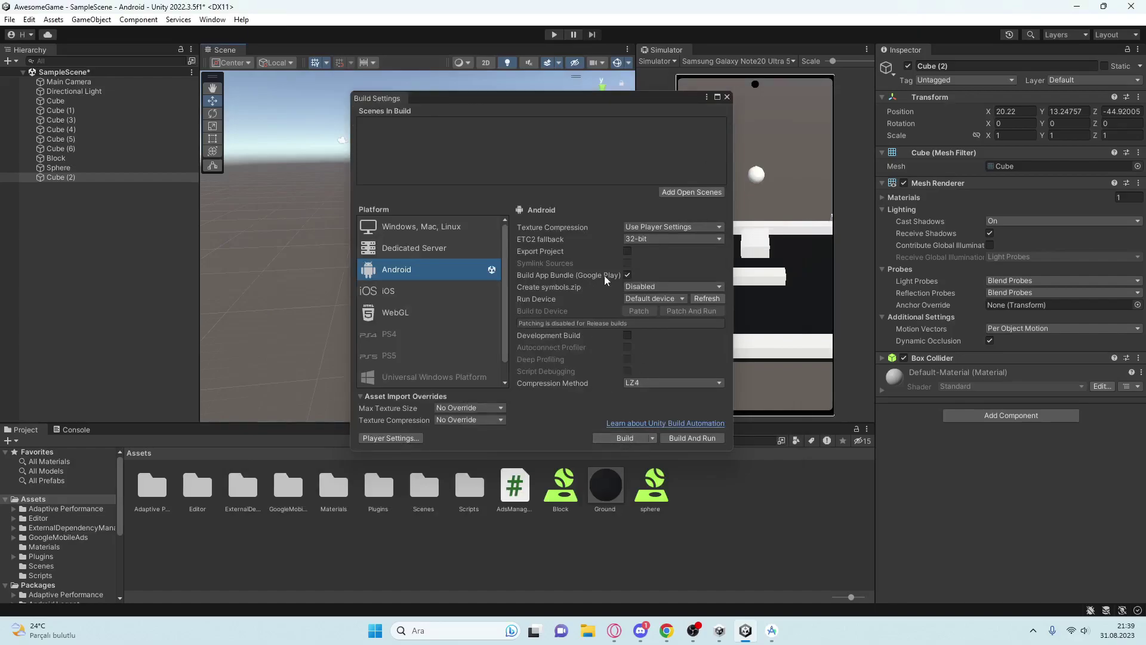
{"action": "left_click", "coordinate": [630, 287]}
{"action": "left_click", "coordinate": [640, 312]}
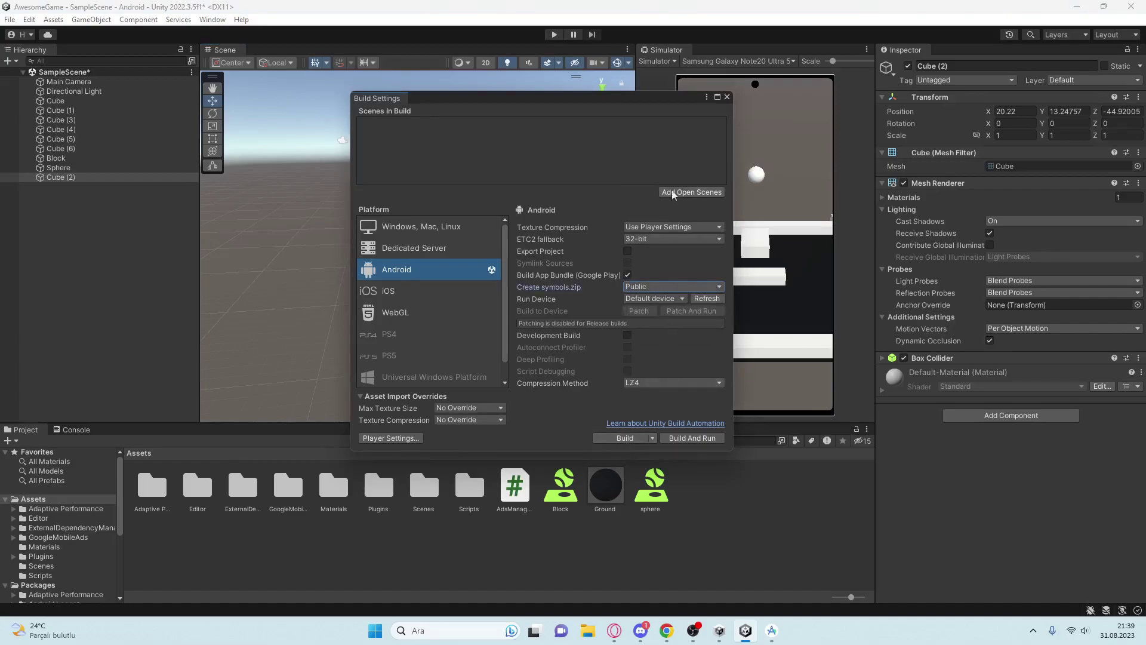
{"action": "left_click", "coordinate": [727, 96]}
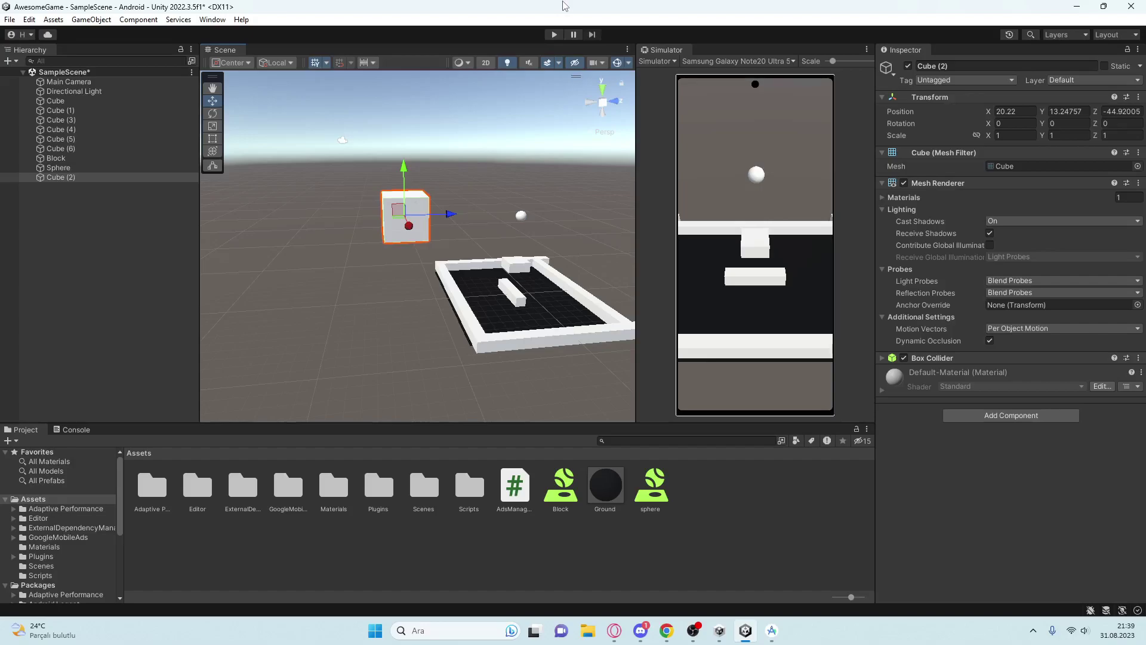
- Close the Android SDK dialog and minimize Unity, Android Studio, the browser and Gmail
{"action": "left_click", "coordinate": [606, 488]}
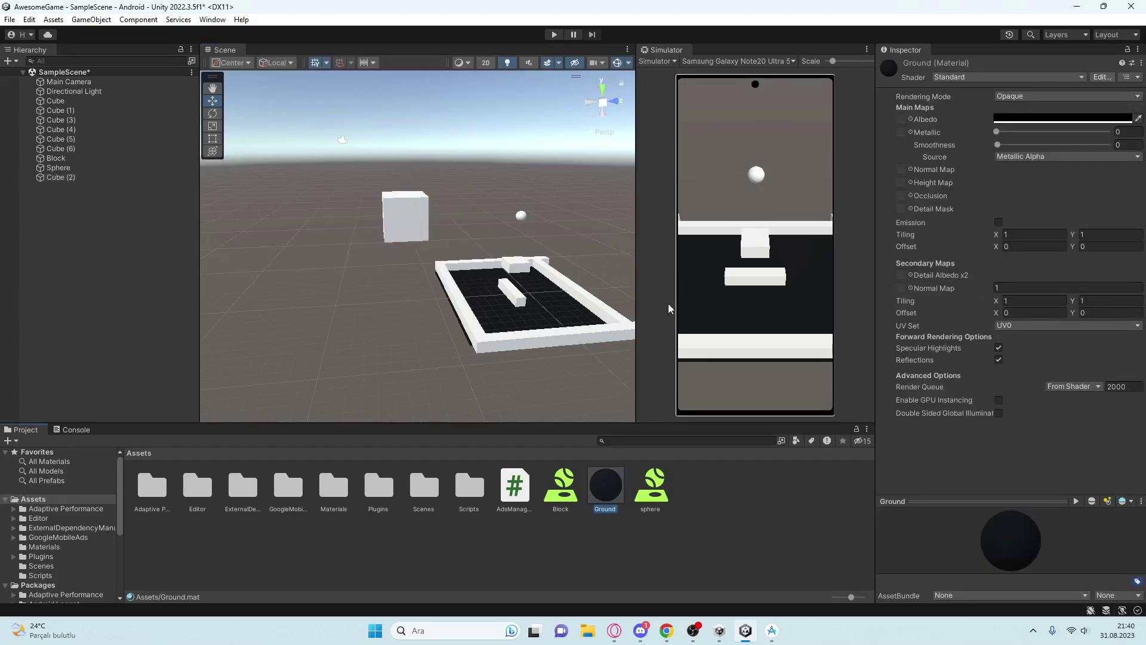
{"action": "left_click", "coordinate": [1077, 6]}
{"action": "left_click", "coordinate": [914, 94]}
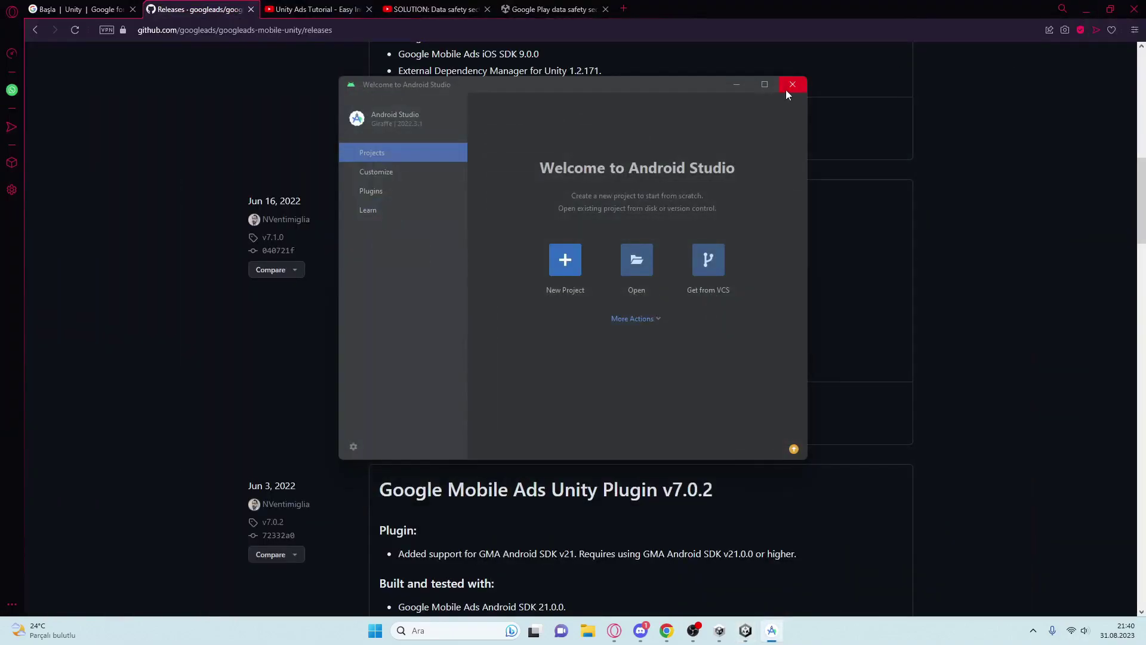
{"action": "left_click", "coordinate": [737, 84]}
{"action": "left_click", "coordinate": [1087, 9]}
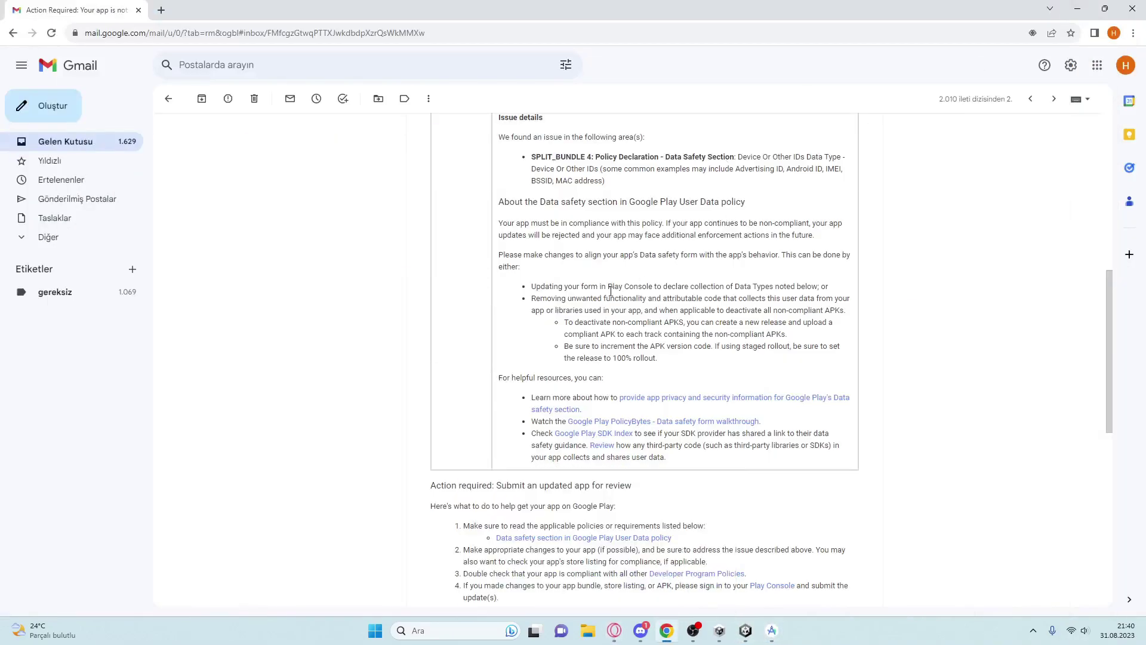
{"action": "left_click", "coordinate": [1086, 8]}
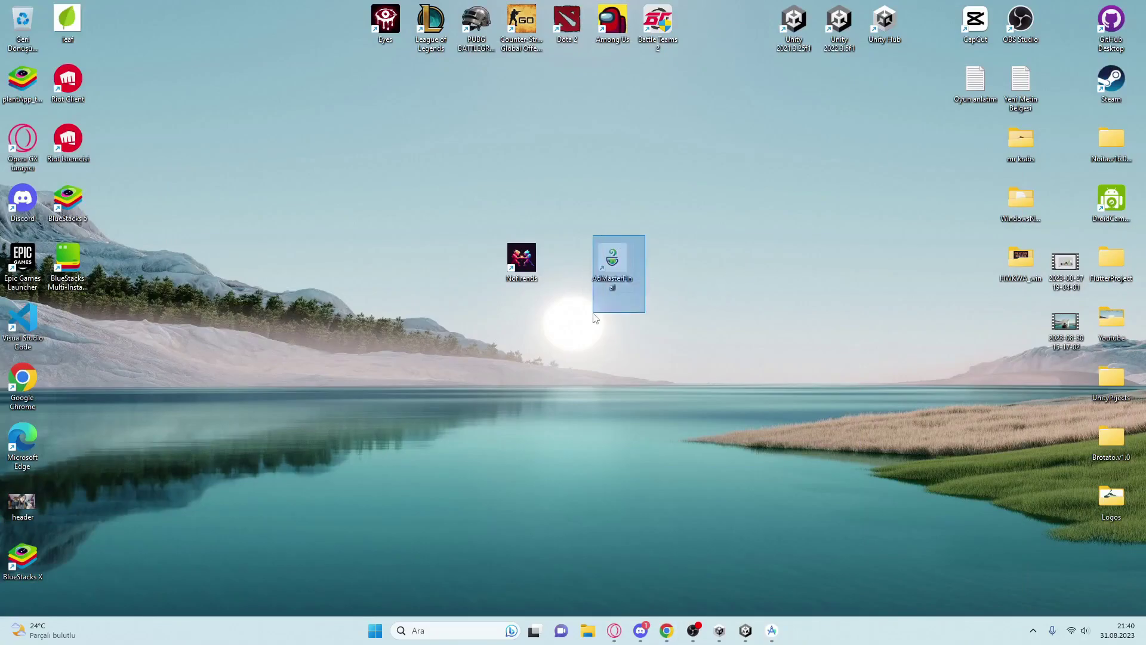
- Move the AdMasterFinal and Nofirends desktop icons higher up and spread them apart
{"action": "left_click_drag", "start_coordinate": [606, 249], "coordinate": [606, 190]}
{"action": "left_click_drag", "start_coordinate": [528, 286], "coordinate": [526, 229]}
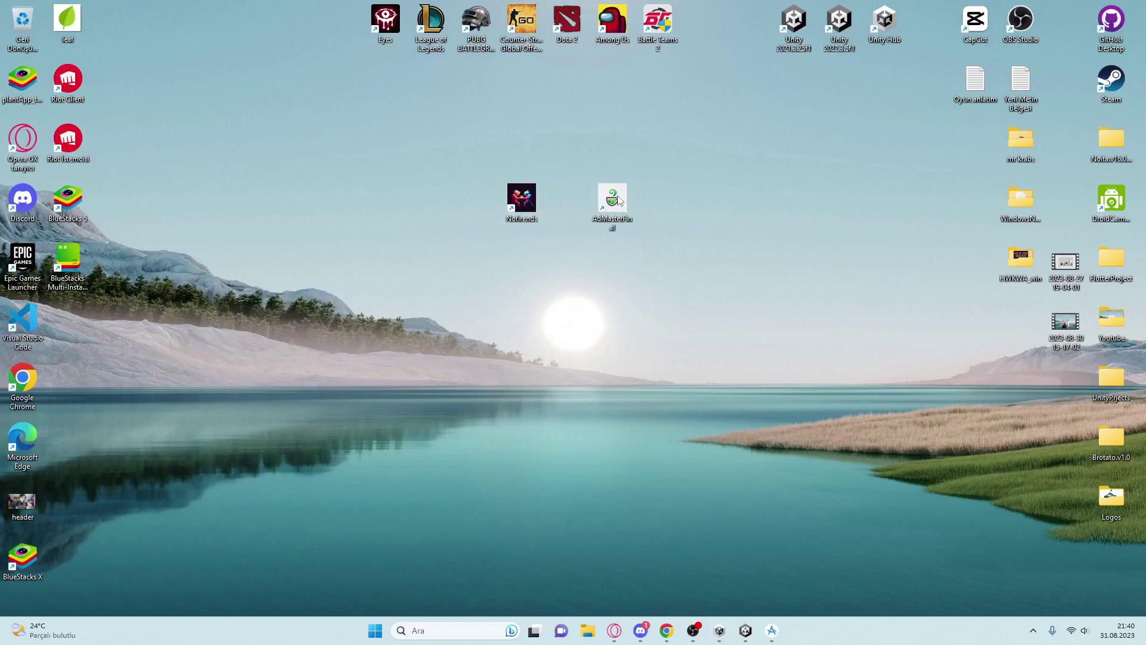
{"action": "left_click_drag", "start_coordinate": [618, 200], "coordinate": [668, 205]}
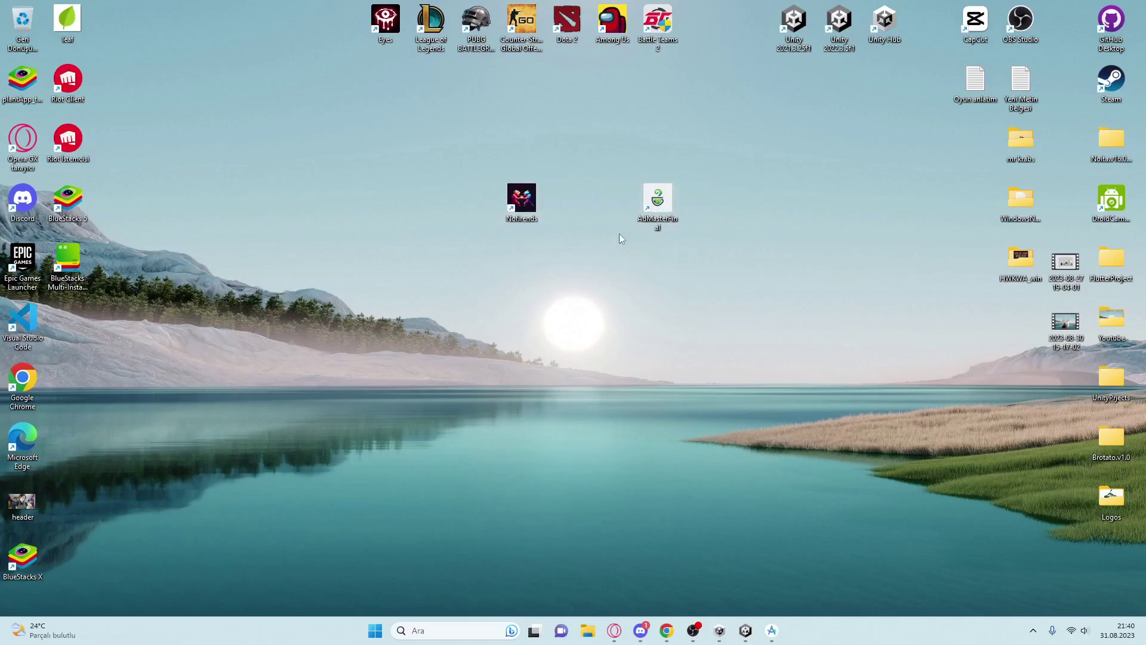
{"action": "left_click_drag", "start_coordinate": [522, 200], "coordinate": [477, 200]}
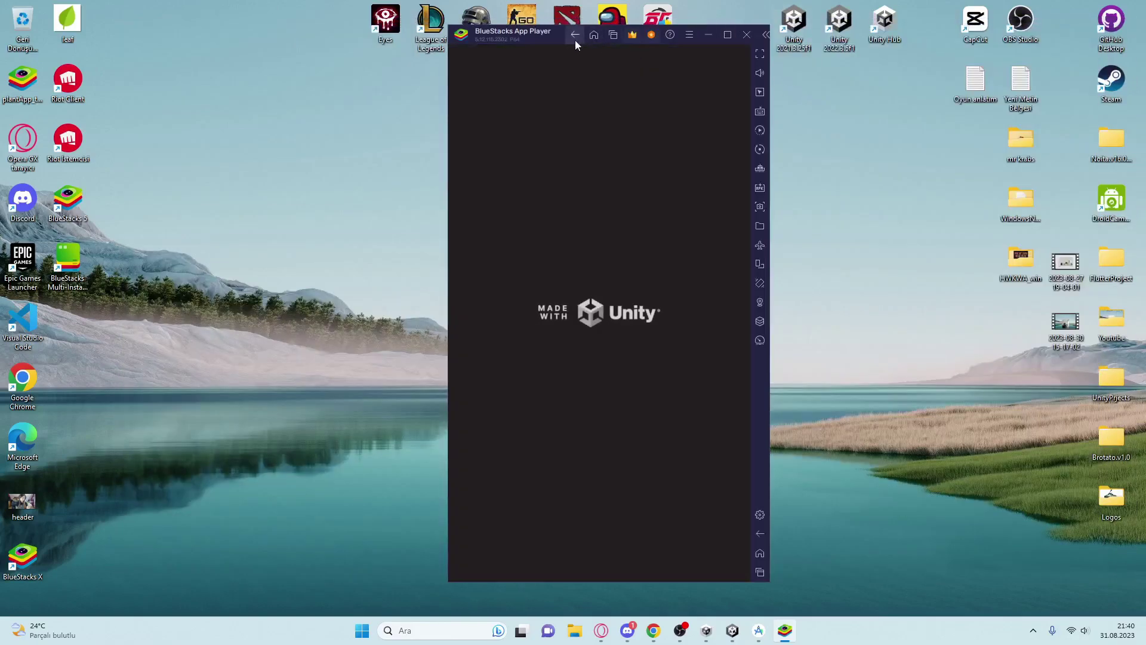
- Load the test ad, play it full screen, then quit BlueStacks with Kapat
{"action": "left_click_drag", "start_coordinate": [557, 37], "coordinate": [824, 45]}
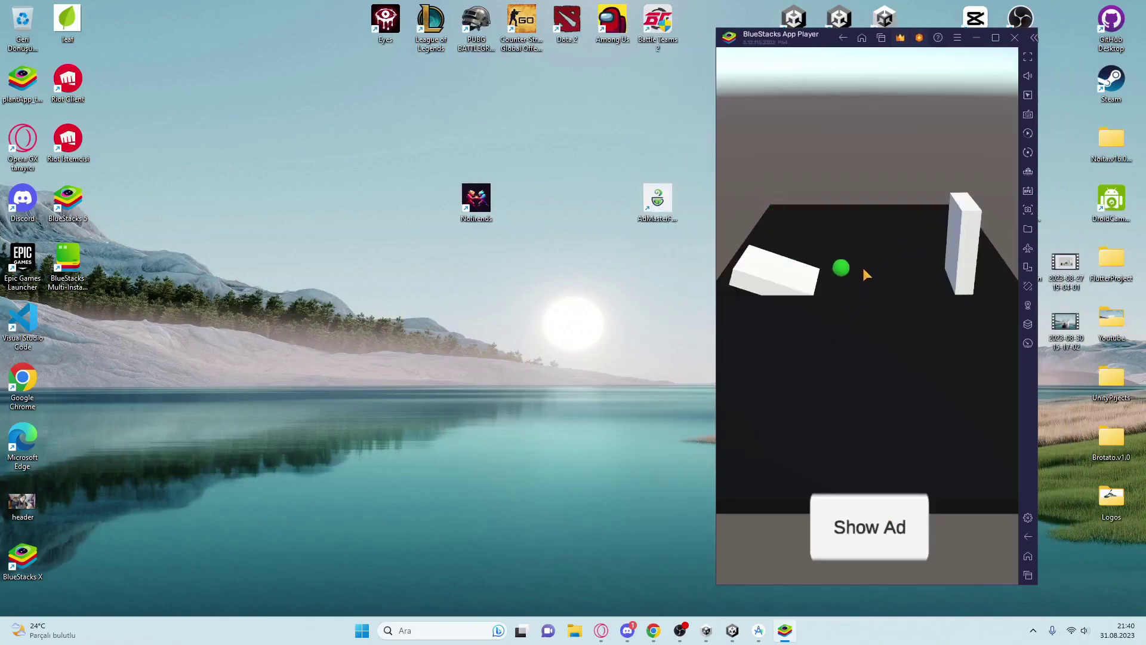
{"action": "left_click", "coordinate": [877, 549]}
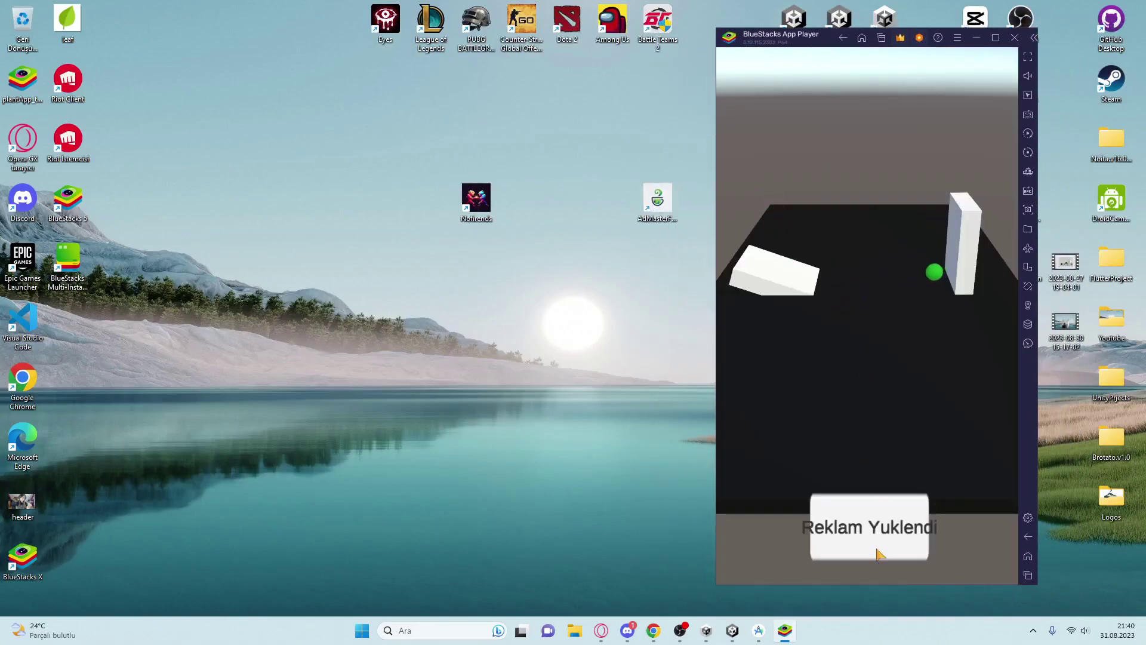
{"action": "left_click", "coordinate": [882, 495]}
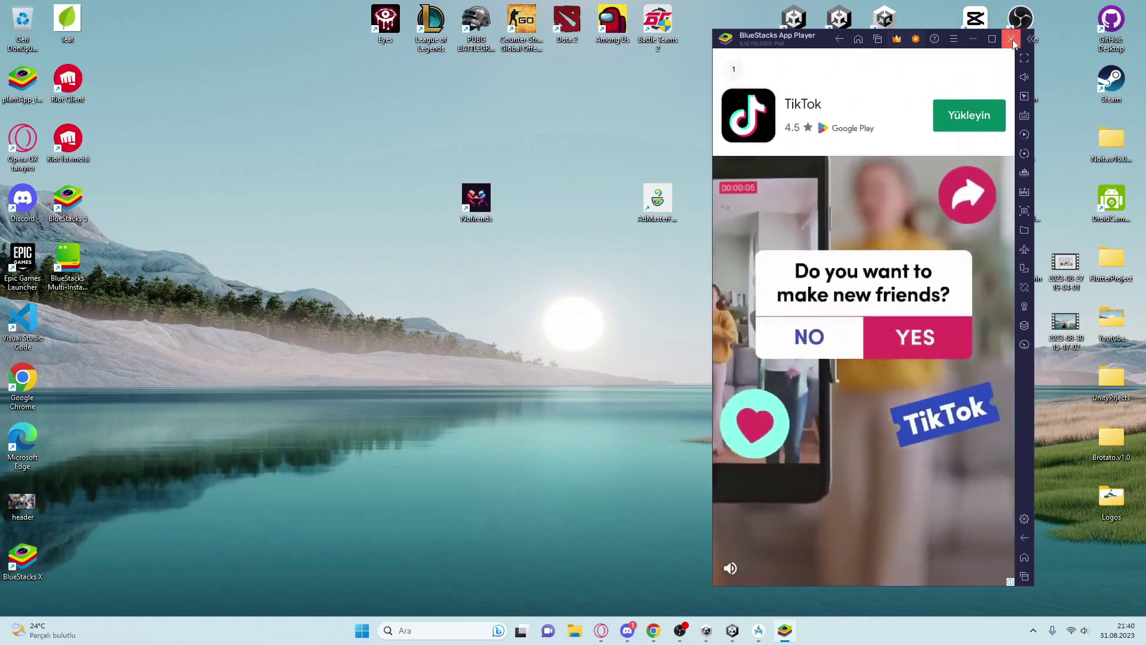
{"action": "left_click", "coordinate": [1010, 40]}
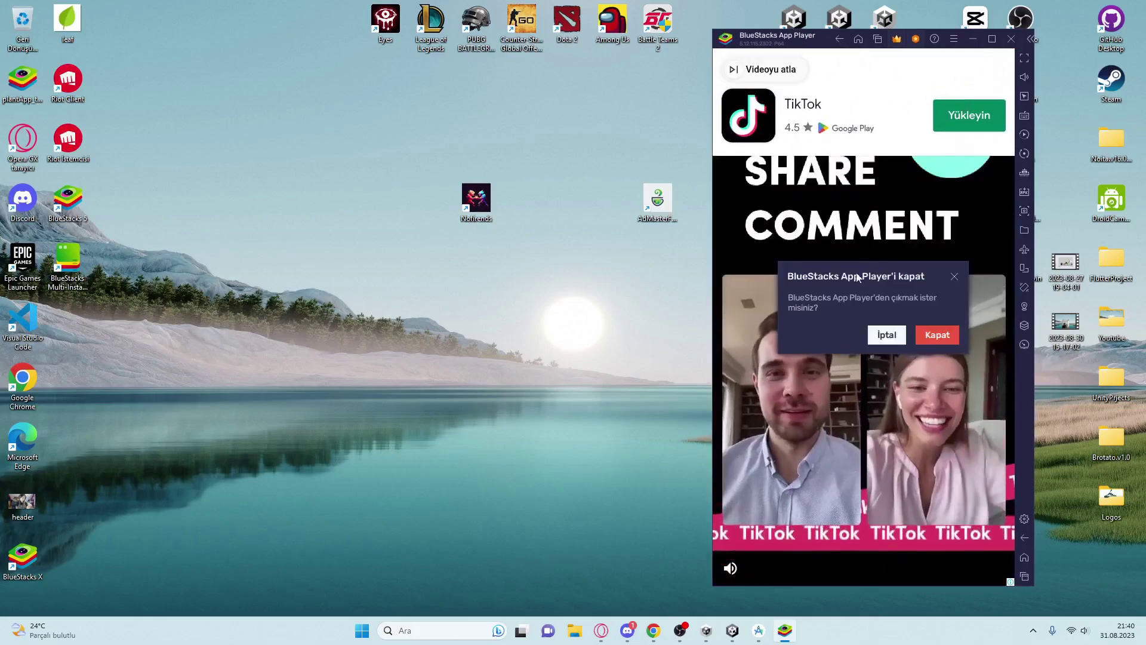
{"action": "left_click", "coordinate": [937, 332]}
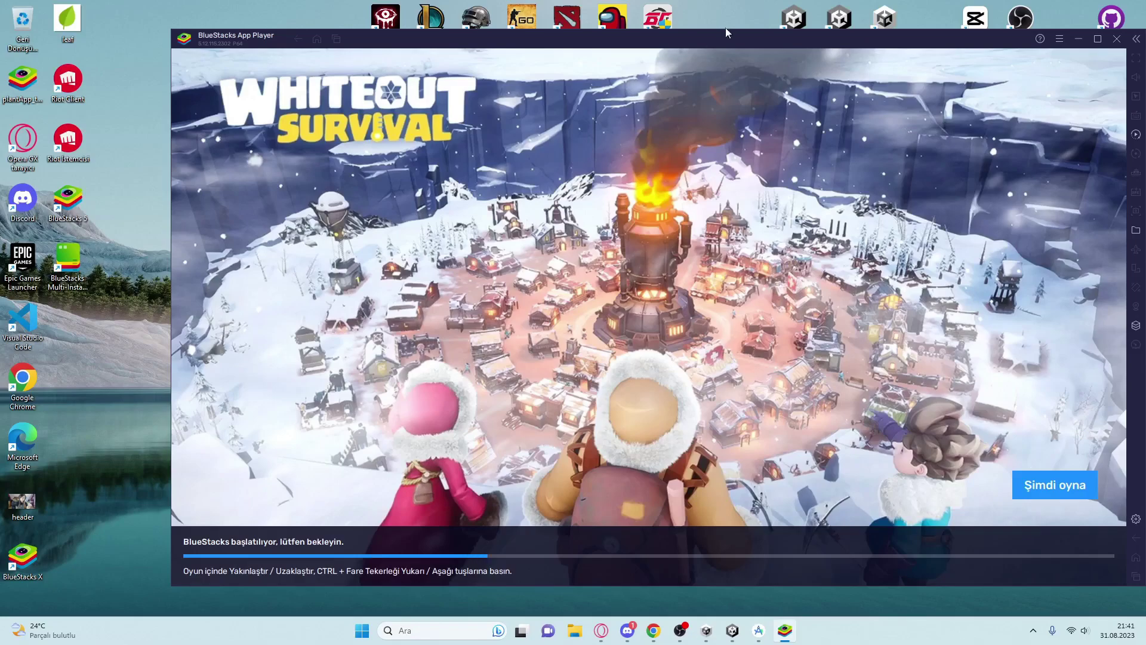
- Load the second game's ads, walk the character around, and trigger a full-screen ad
{"action": "left_click_drag", "start_coordinate": [758, 38], "coordinate": [737, 41]}
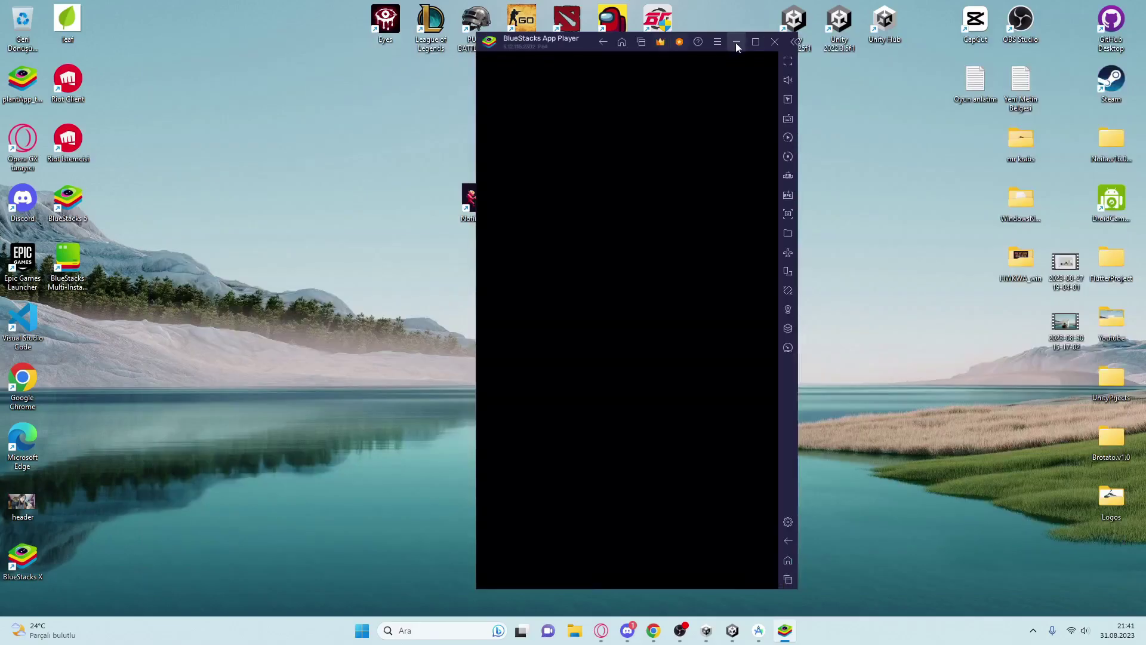
{"action": "left_click_drag", "start_coordinate": [588, 44], "coordinate": [581, 44]}
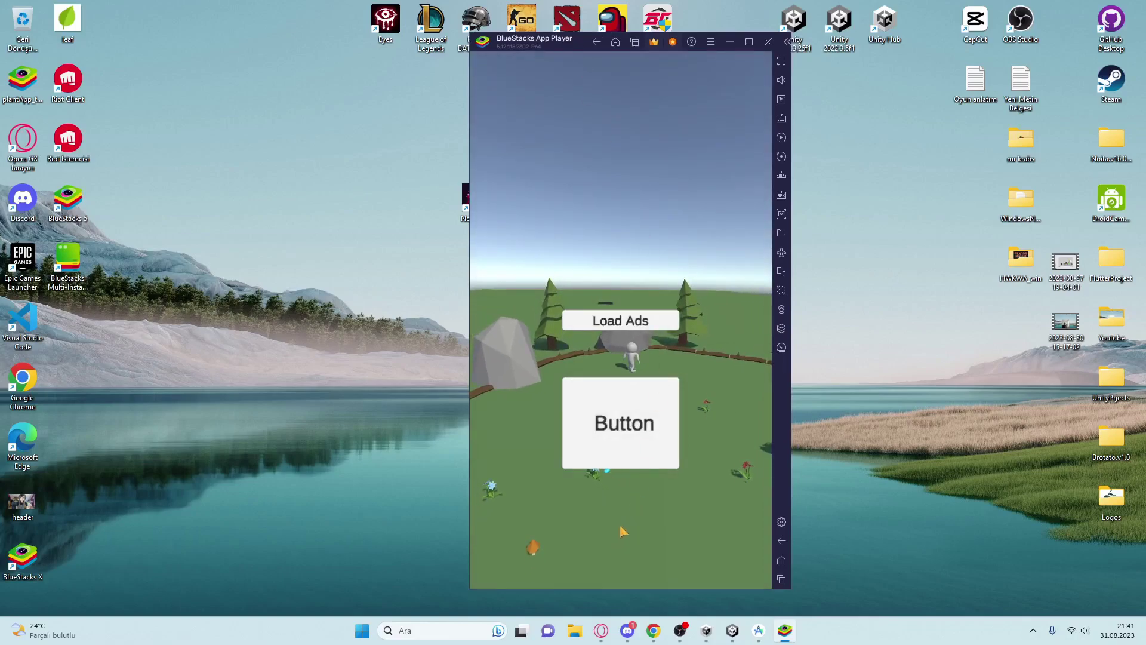
{"action": "mouse_move", "coordinate": [621, 523]}
{"action": "left_mouse_down"}
{"action": "mouse_move", "coordinate": [581, 571]}
{"action": "mouse_move", "coordinate": [549, 545]}
{"action": "left_mouse_up"}
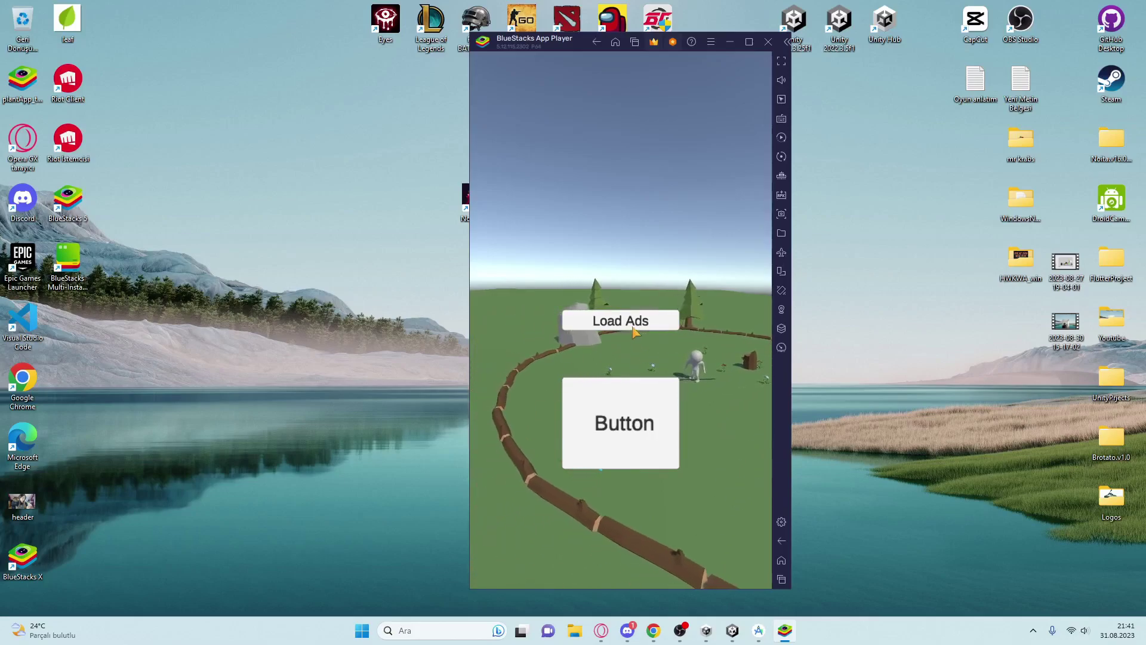
{"action": "left_click", "coordinate": [634, 328]}
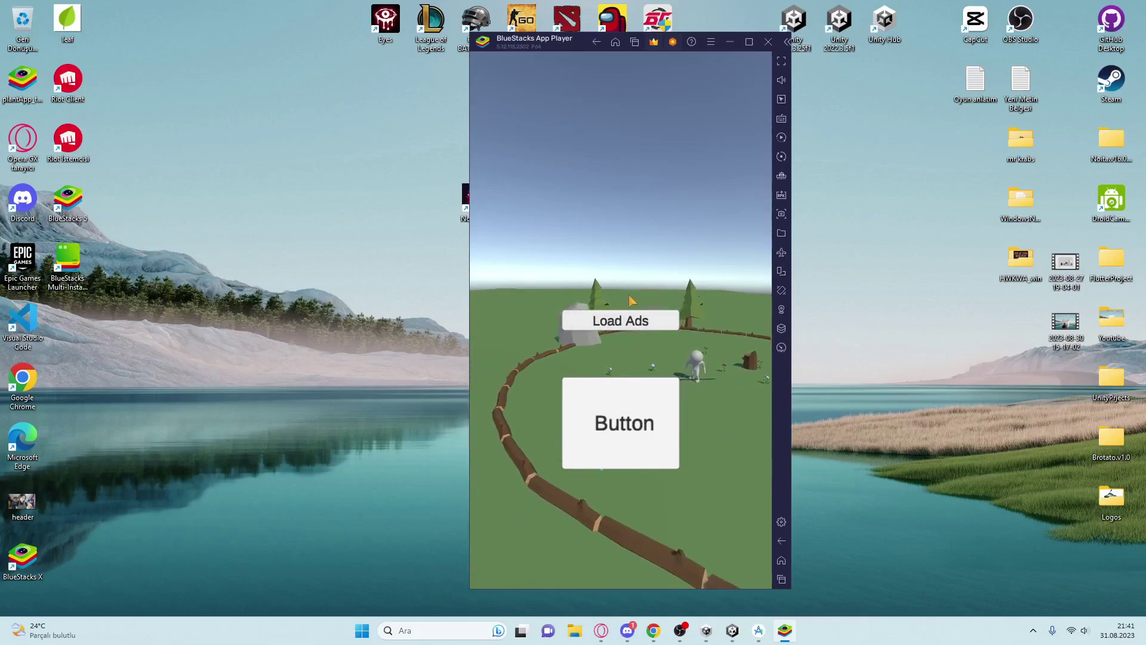
{"action": "left_click_drag", "start_coordinate": [623, 513], "coordinate": [670, 531]}
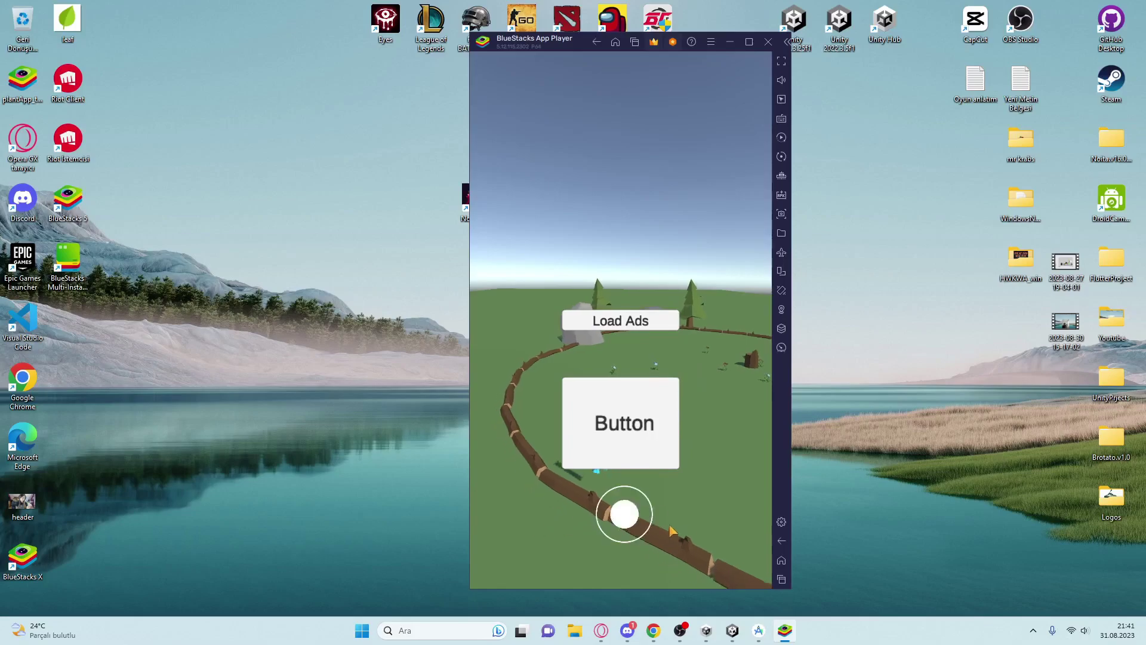
{"action": "left_click_drag", "start_coordinate": [712, 416], "coordinate": [740, 440]}
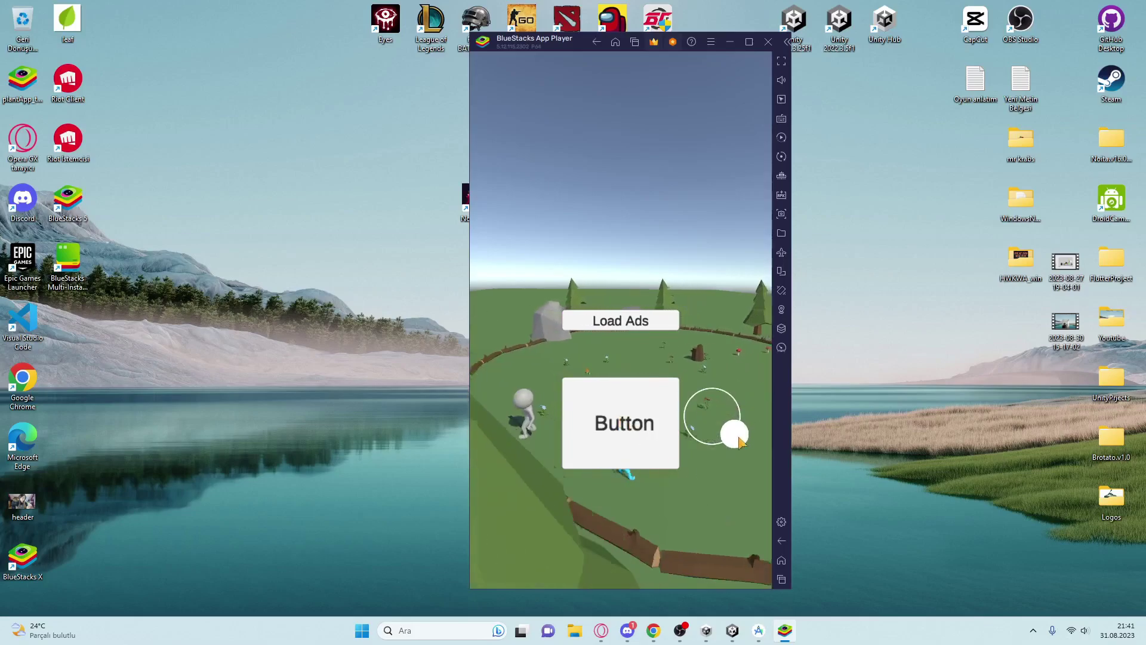
{"action": "left_click", "coordinate": [650, 435]}
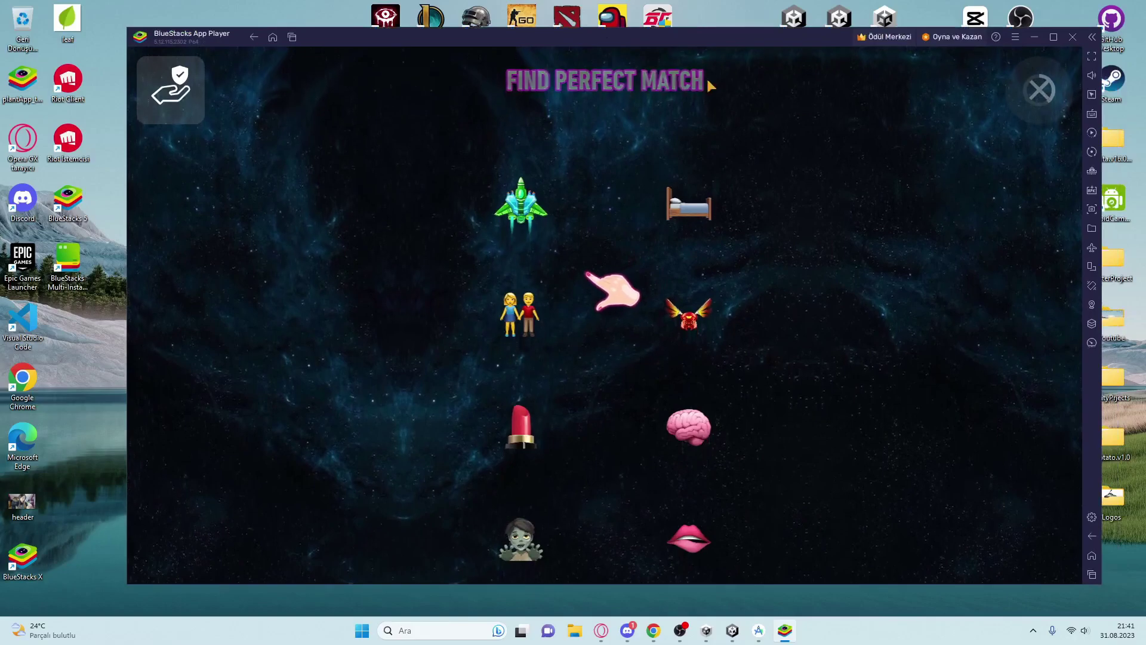
- Close the space-shooter ad to return to the game, then quit BlueStacks
{"action": "left_click", "coordinate": [1042, 95]}
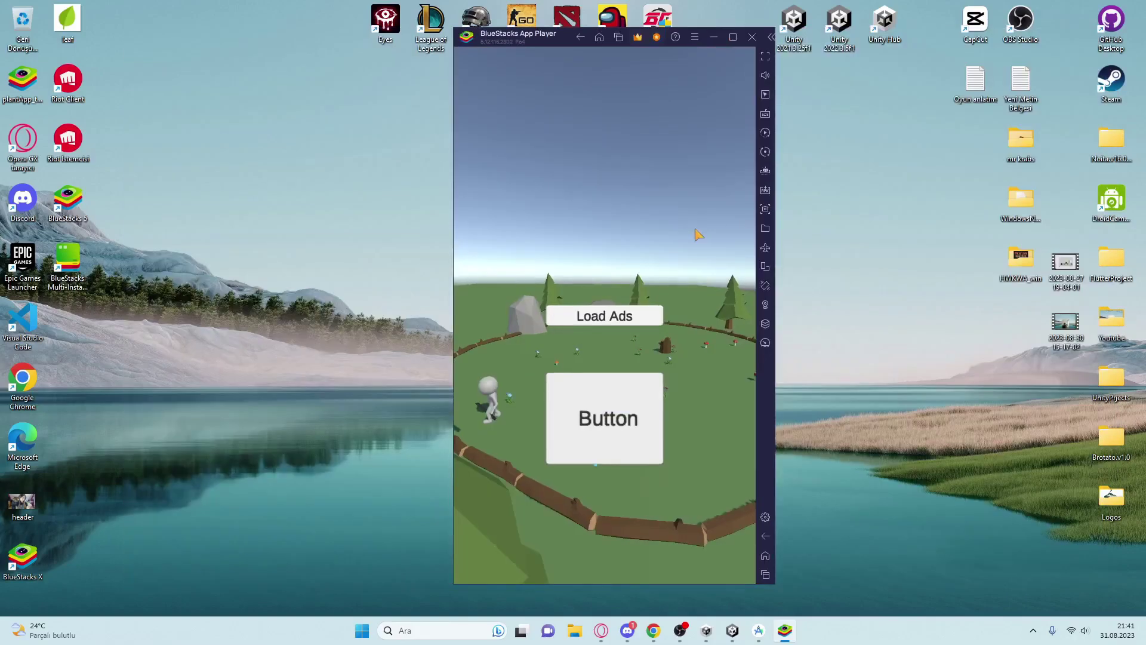
{"action": "left_click_drag", "start_coordinate": [551, 38], "coordinate": [557, 37]}
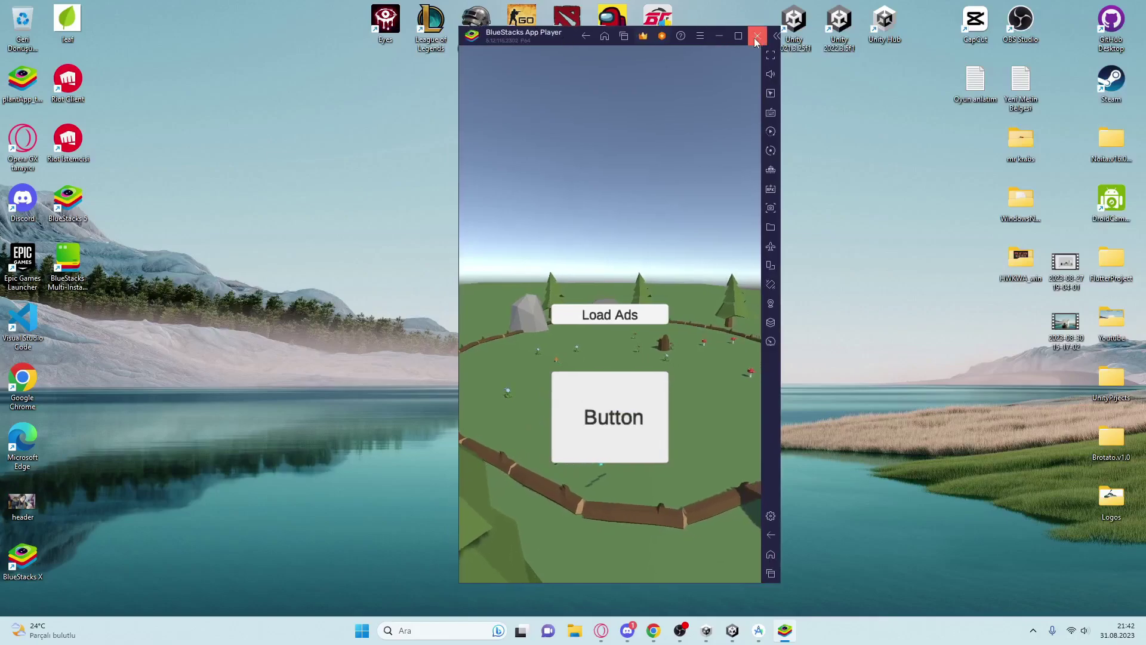
{"action": "left_click", "coordinate": [757, 35]}
{"action": "left_click", "coordinate": [687, 336]}
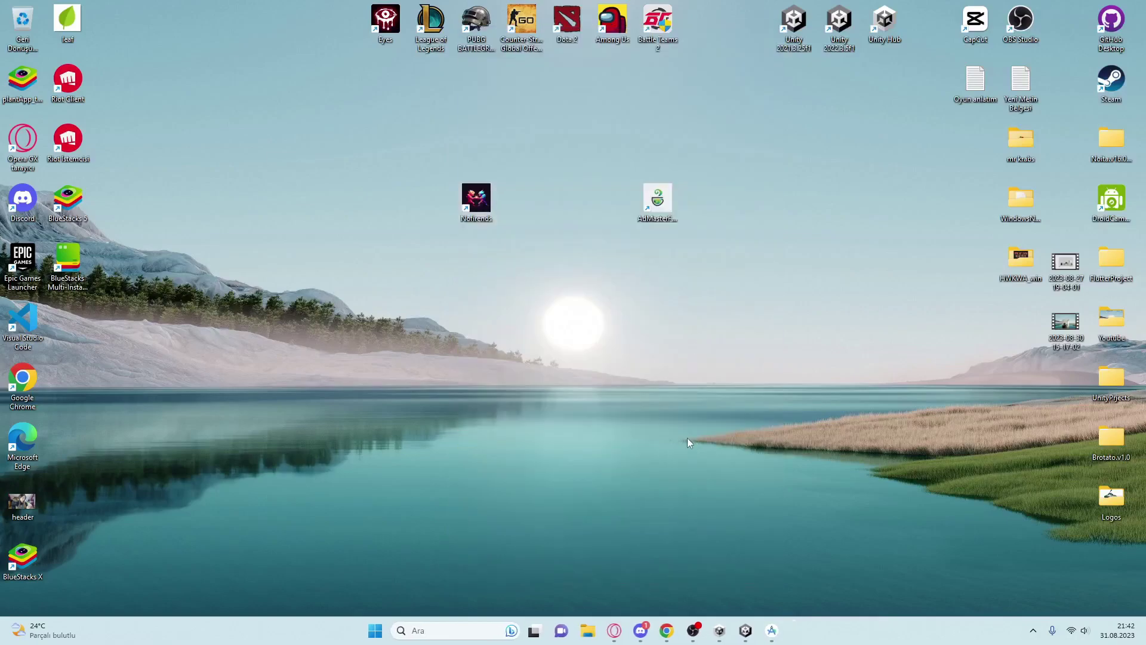